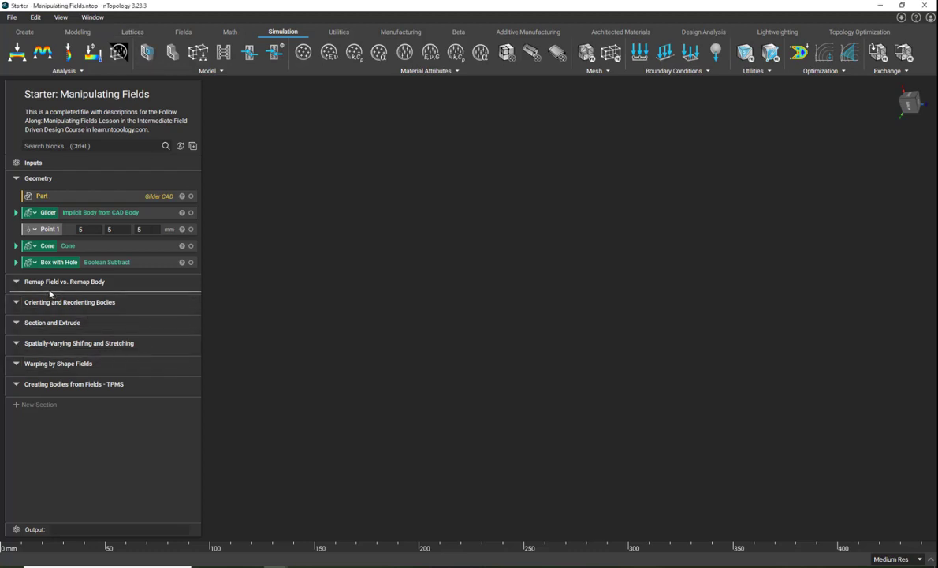
Step: Add a Remap Scale Body block and a Remap Scale Field block to the Remap Field vs. Remap Body section
left_click(79, 145)
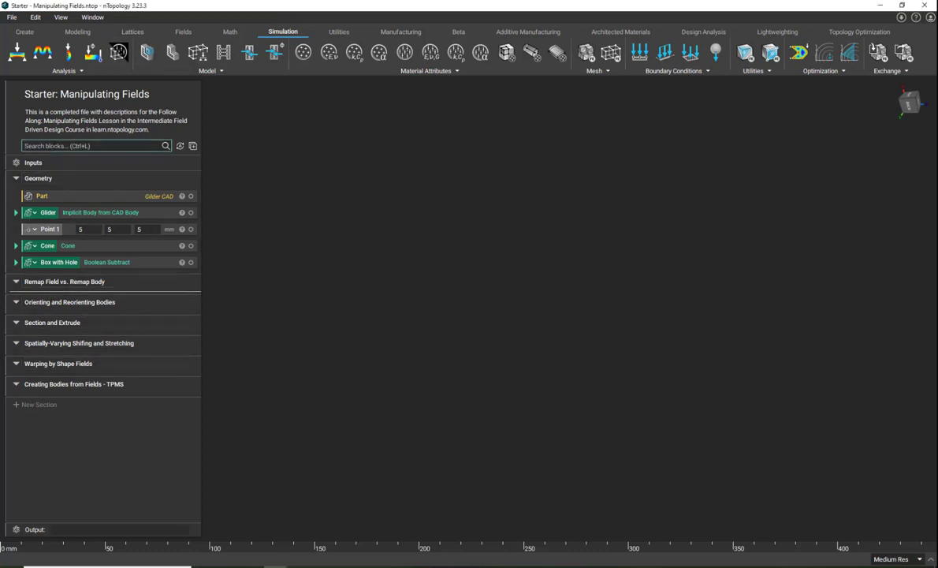
type("remap")
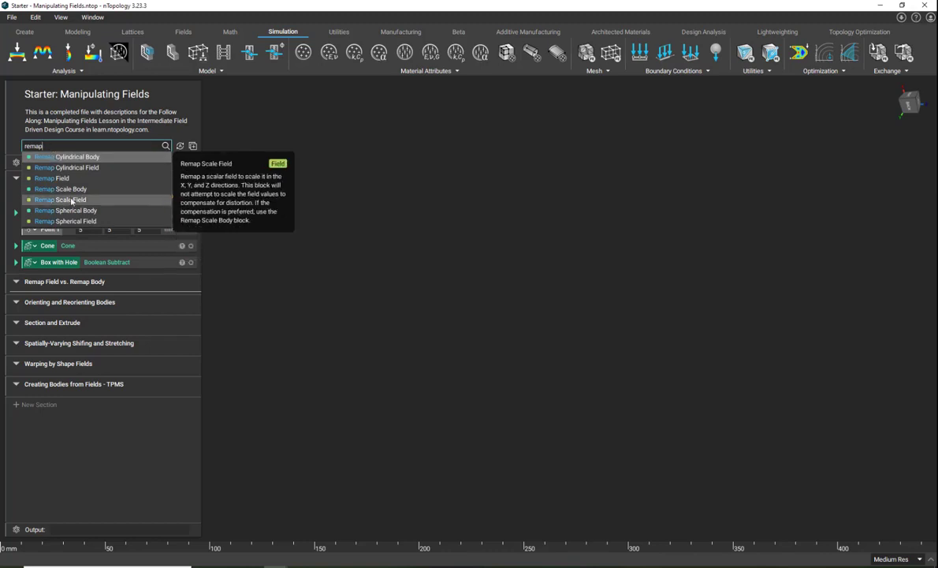
left_click(64, 177)
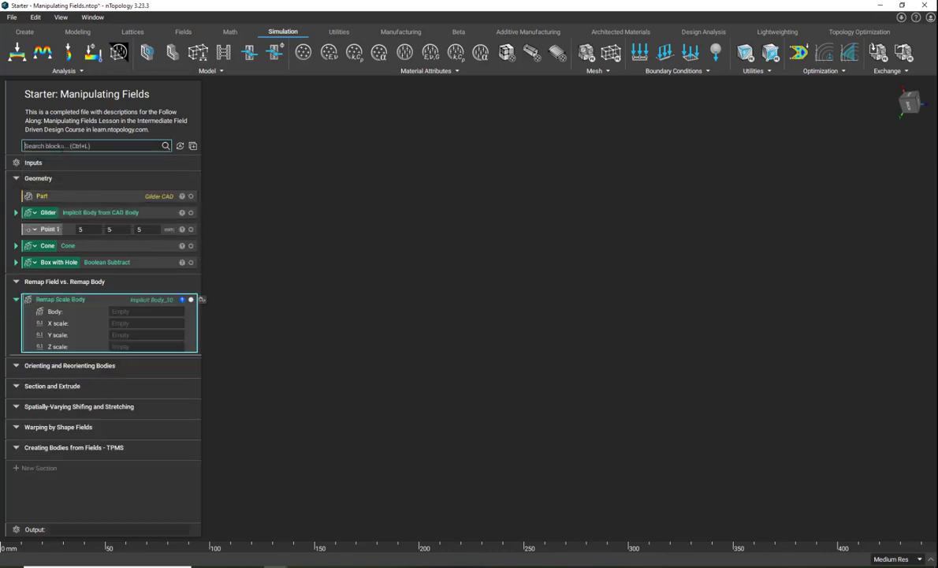
type("remap scale")
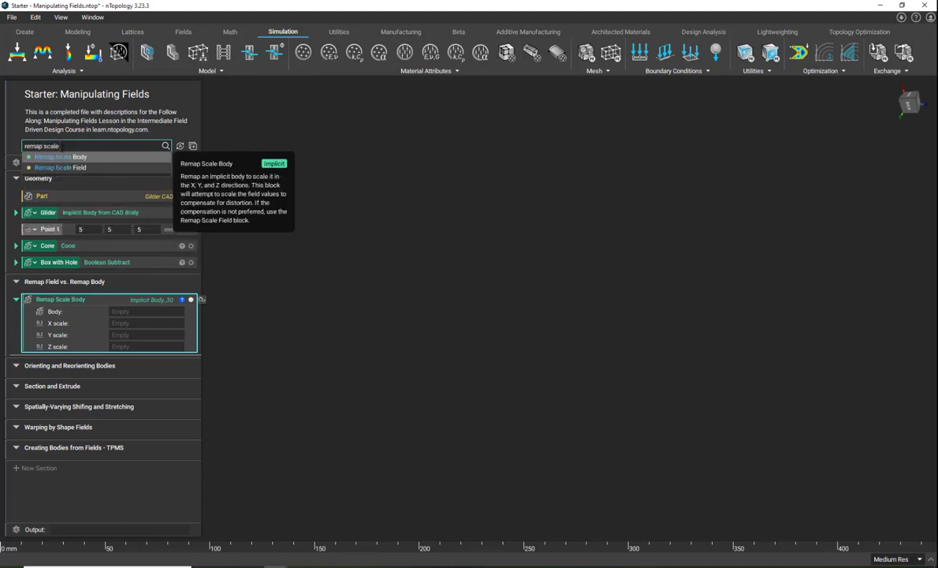
left_click(63, 167)
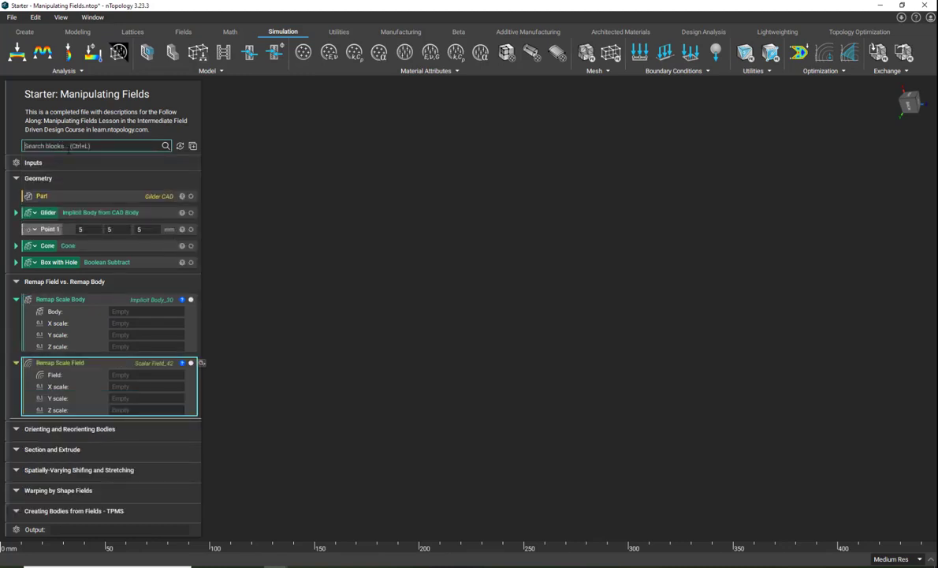
type("remap")
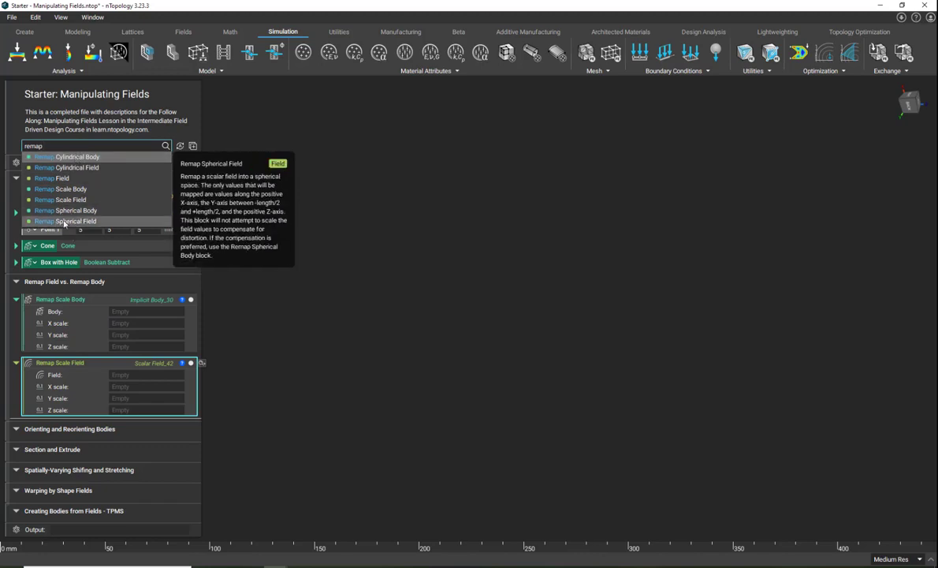
left_click(452, 286)
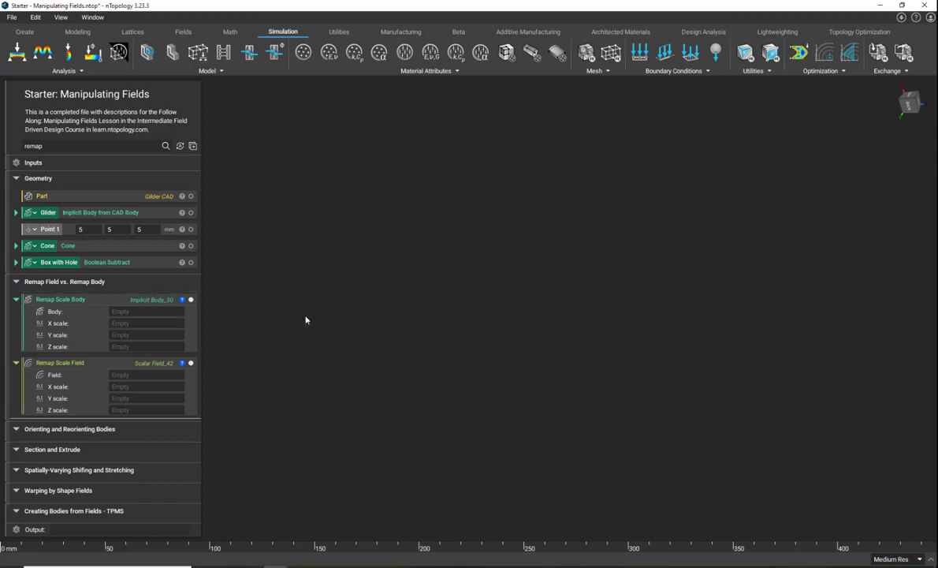
Step: Assign the Glider as the body of Remap Scale Body and as the field of Remap Scale Field
left_click(61, 214)
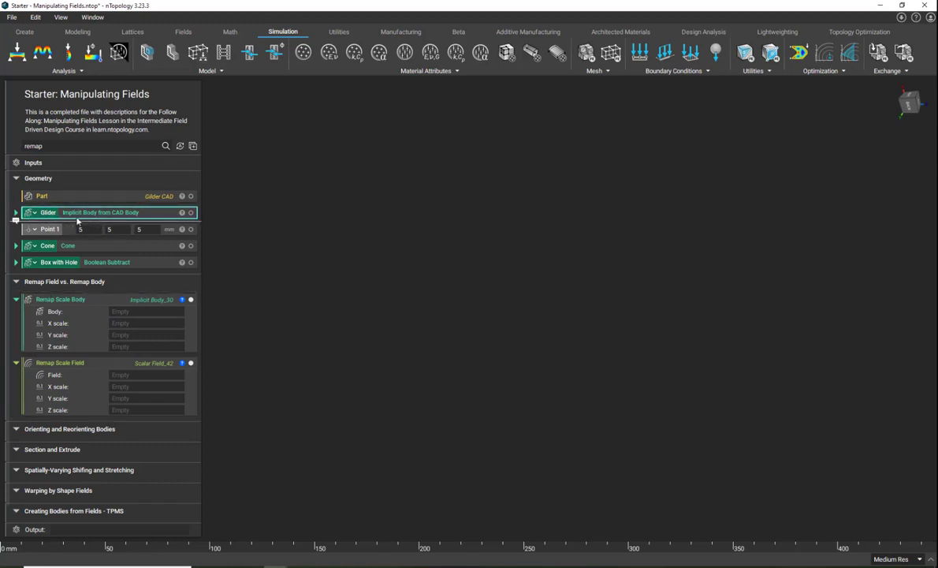
left_click_drag(74, 214, 146, 311)
left_click_drag(47, 214, 126, 375)
Step: Set the Remap Scale Body scale factors to X 3, Y 2 and Z 5
left_click(146, 323)
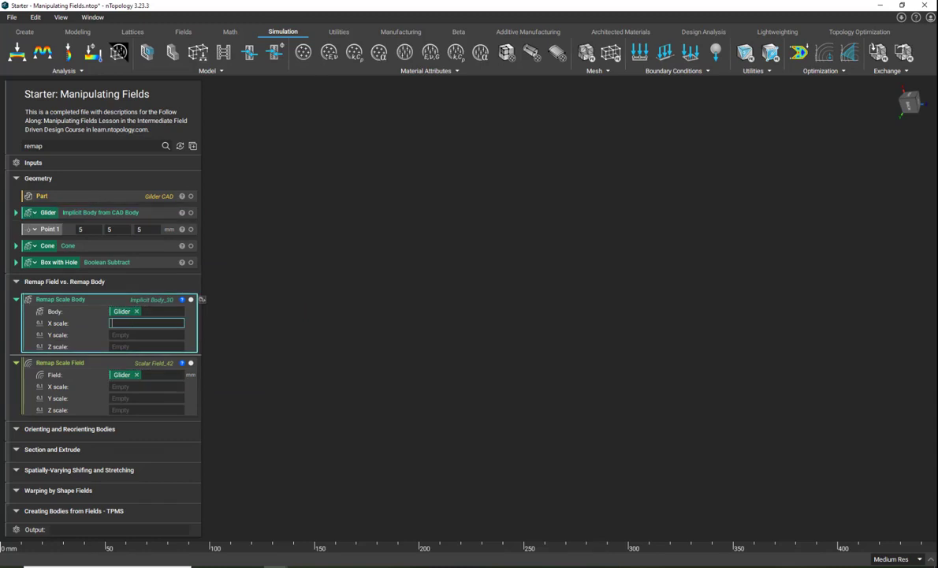
type("3")
key("Return")
left_click(146, 335)
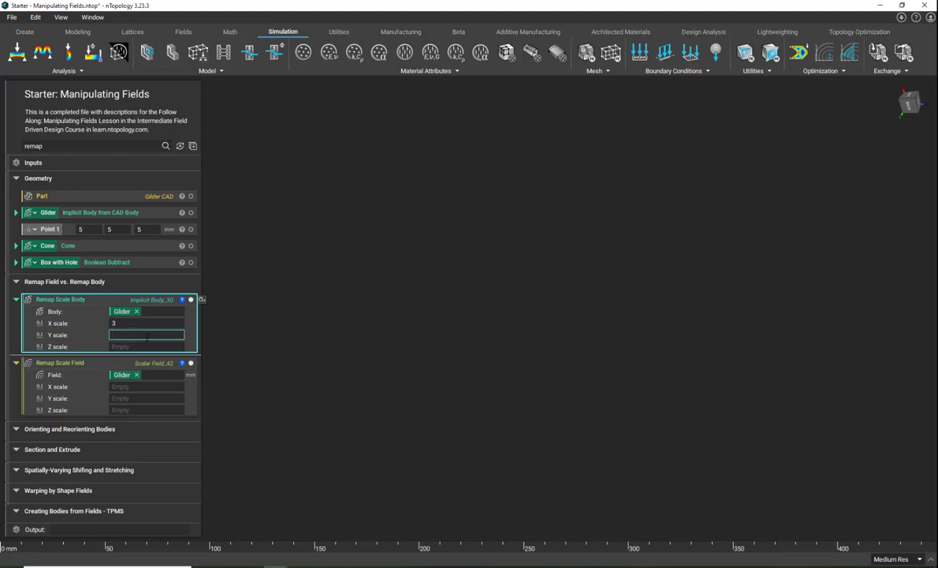
type("2")
key("Return")
left_click(160, 346)
type("5")
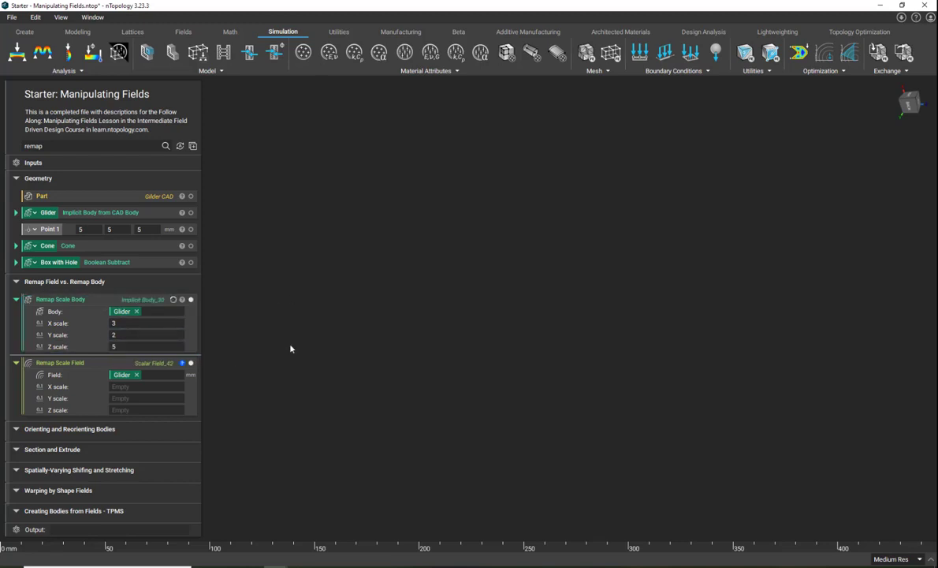
Step: Set the Remap Scale Field scale factors to X 3, Y 2 and Z 5
left_click(122, 386)
type("3")
left_click(249, 396)
left_click(118, 399)
type("2")
left_click(246, 380)
left_click(156, 410)
type("5")
left_click(249, 399)
Step: Examine the scaled glider from several sides, including along its length
right_click_drag(377, 385, 178, 457)
scroll(508, 443, "down", 5)
right_click_drag(517, 431, 569, 186)
left_click(500, 322)
left_click(447, 433)
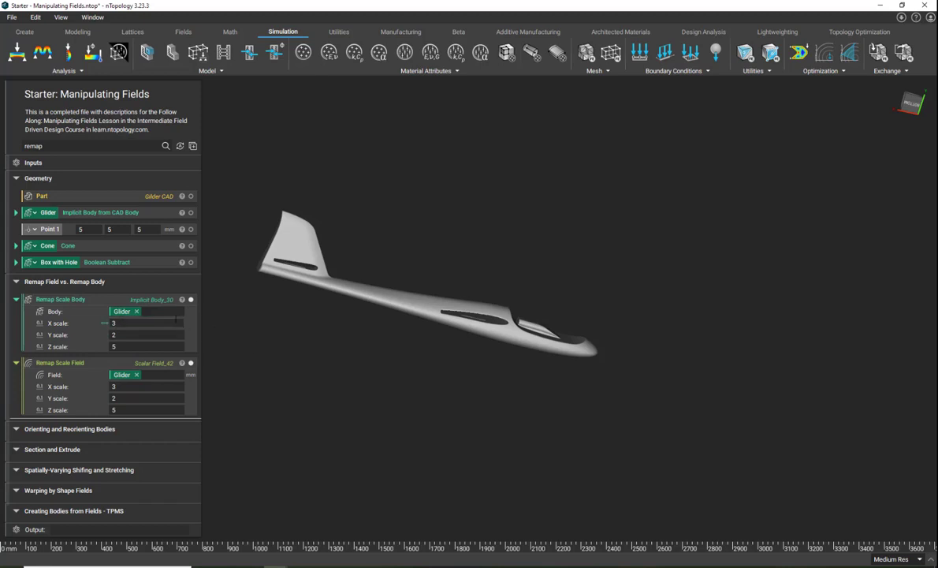
right_click_drag(562, 314, 285, 327)
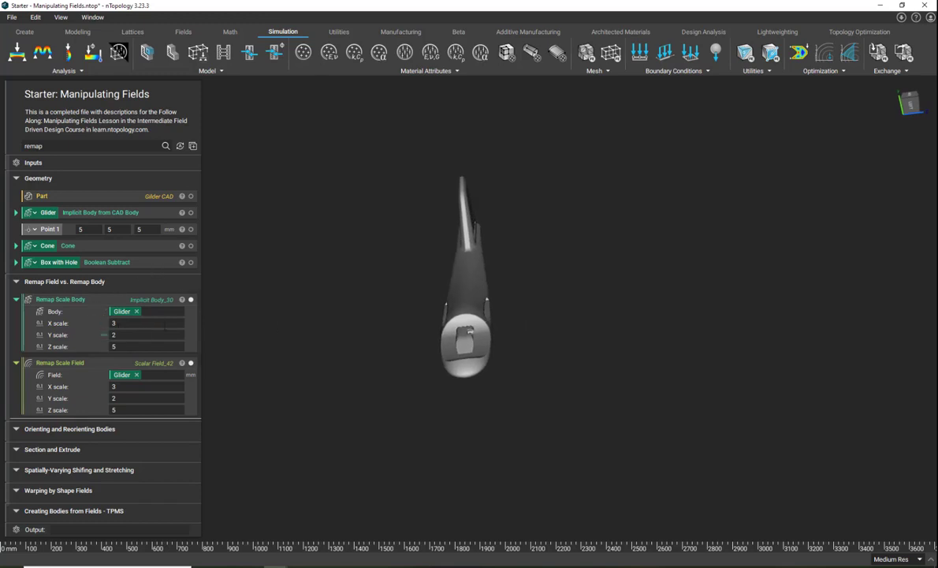
Step: Show the original Glider body, colour it pink and compare its size with the scaled glider
left_click(194, 212)
left_click(191, 212)
left_click(182, 213)
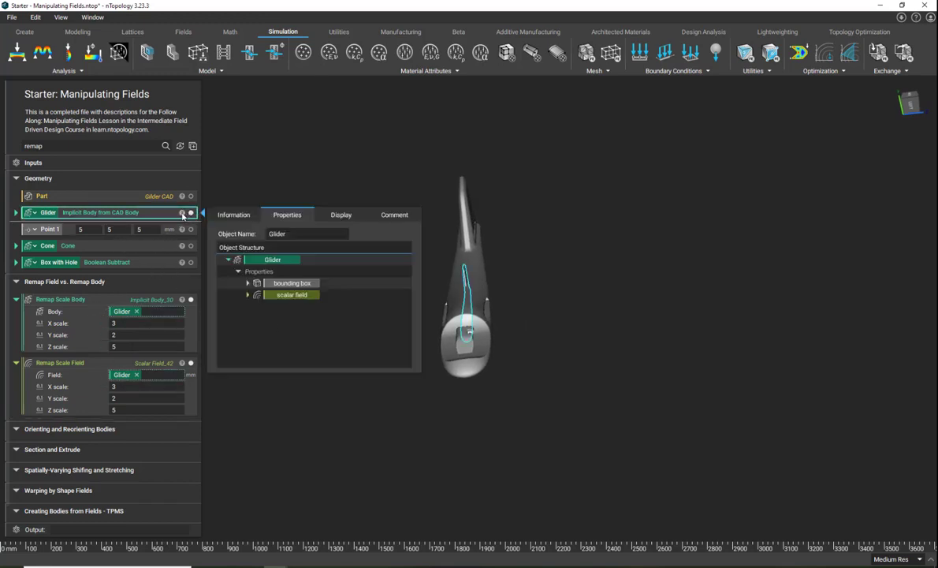
left_click(327, 219)
left_click(268, 233)
left_click(284, 265)
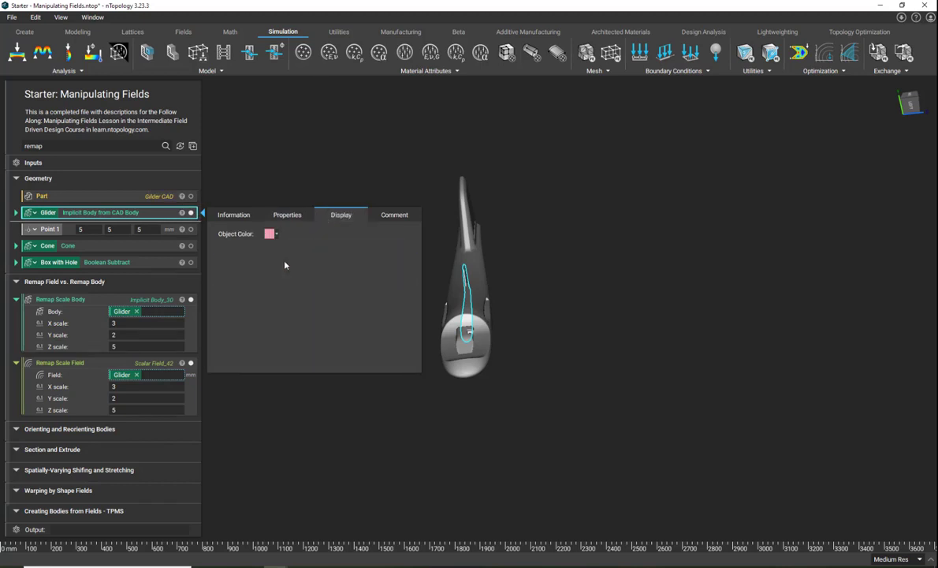
left_click(413, 452)
right_click_drag(413, 452, 607, 402)
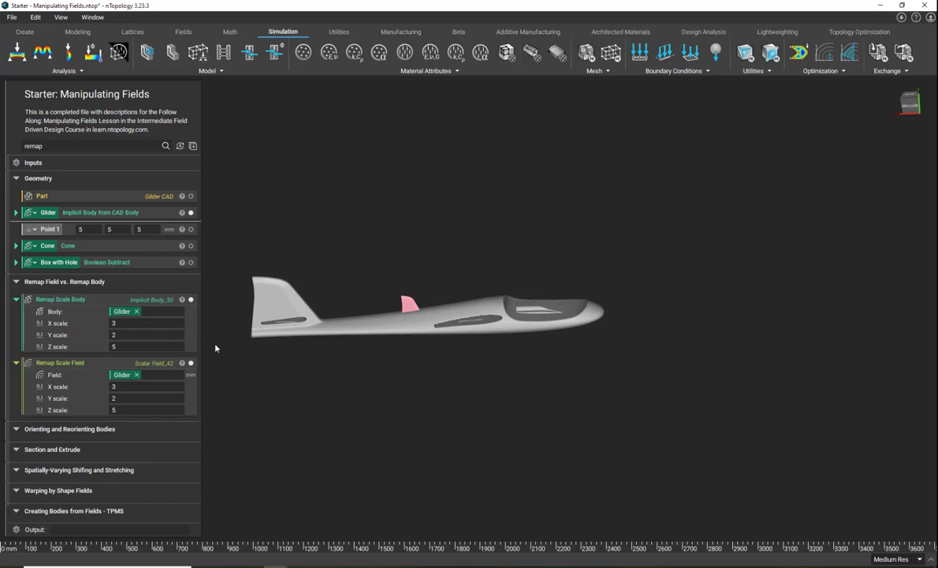
right_click_drag(607, 339, 491, 335)
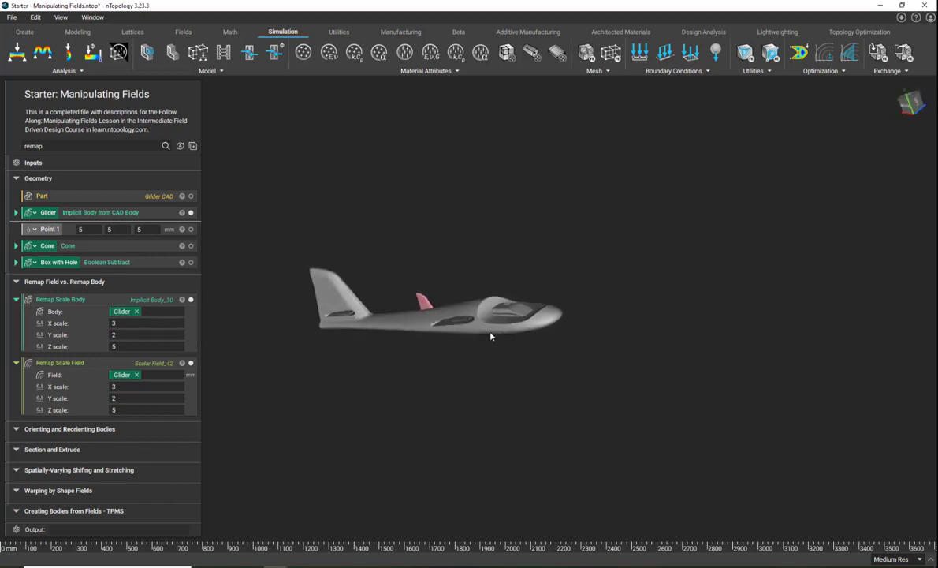
Step: Isolate the Remap Scale Body result
left_click(105, 299)
key("i")
right_click_drag(301, 353, 401, 356)
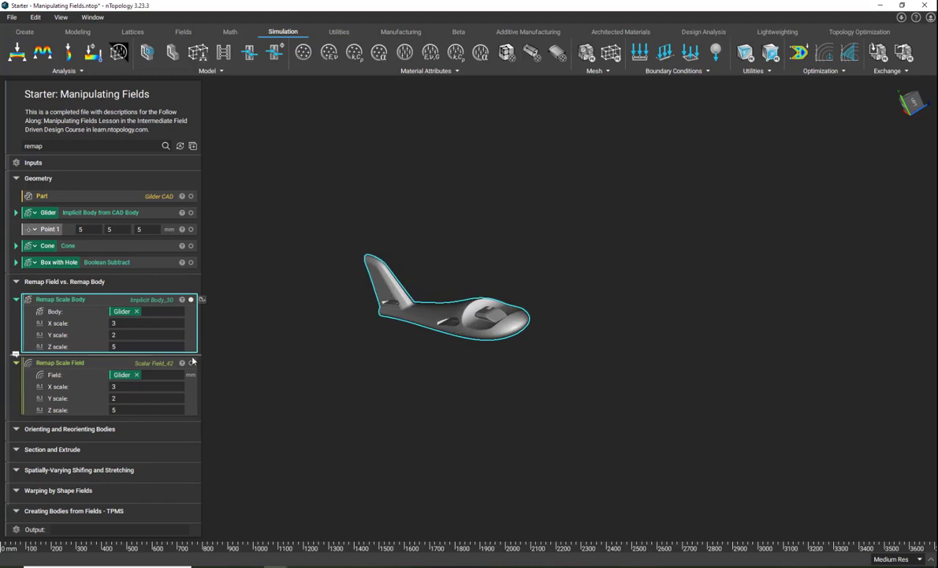
Step: Colour the Remap Scale Field result green and display it over the remapped body to compare their shapes
left_click(183, 363)
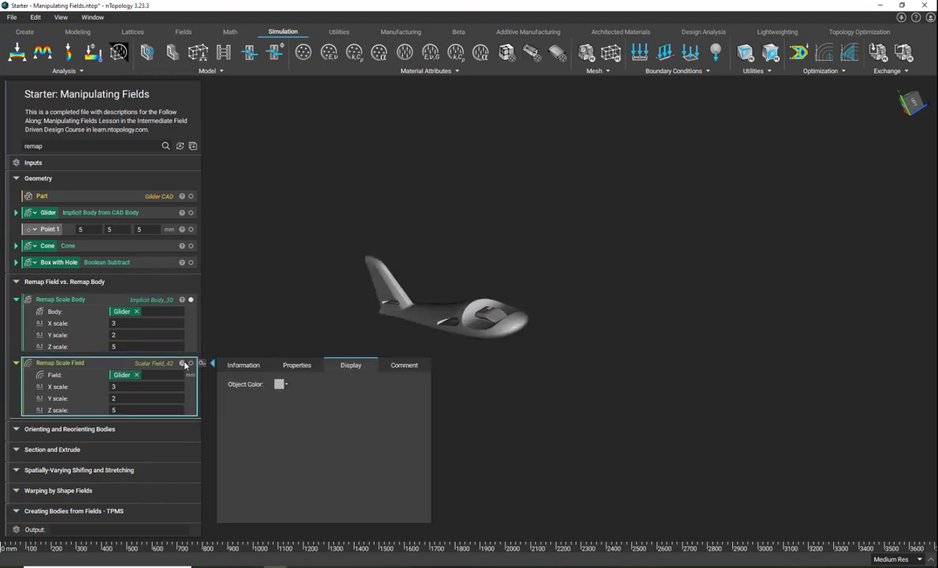
left_click(284, 384)
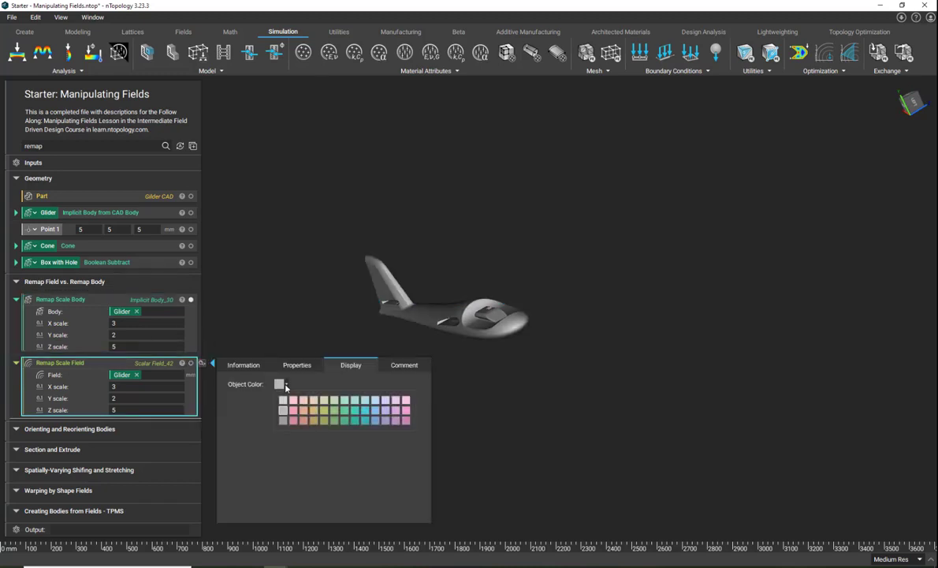
left_click(345, 423)
left_click(207, 350)
left_click(190, 363)
left_click(163, 364)
right_click_drag(513, 374, 500, 447)
scroll(466, 317, "up", 6)
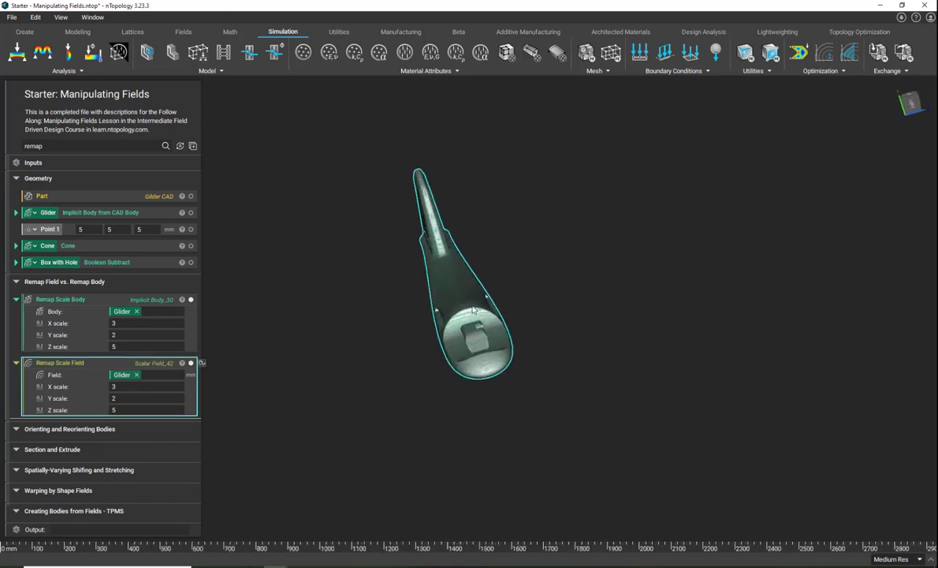
right_click_drag(424, 351, 673, 327)
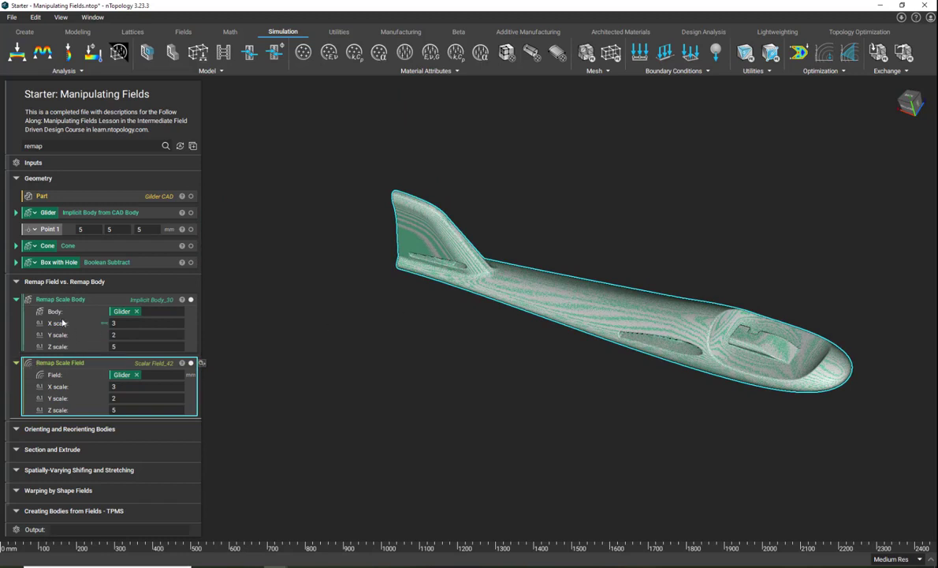
right_click_drag(345, 356, 377, 305)
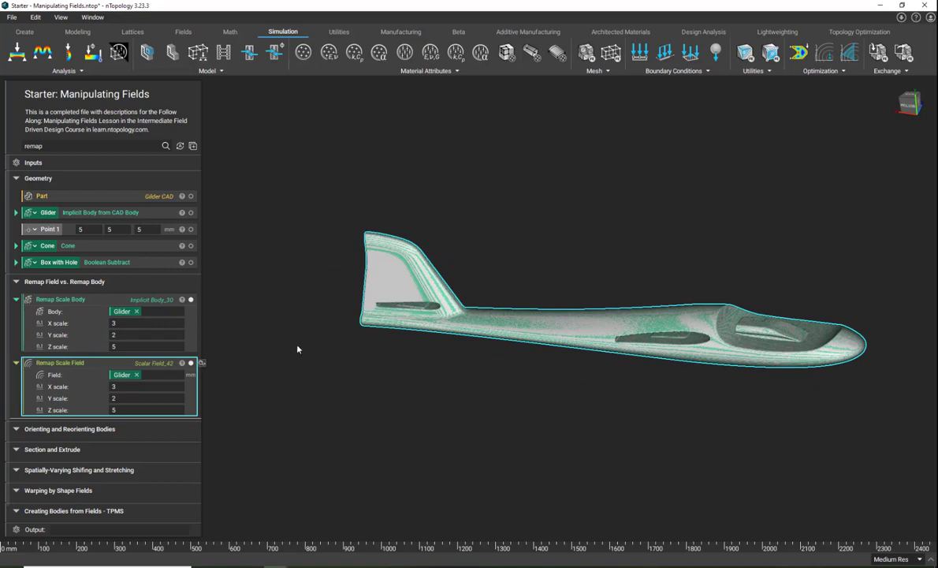
Step: View the Remap Scale Body in the Field Viewer with the camera facing the field plane squarely
left_click(120, 302)
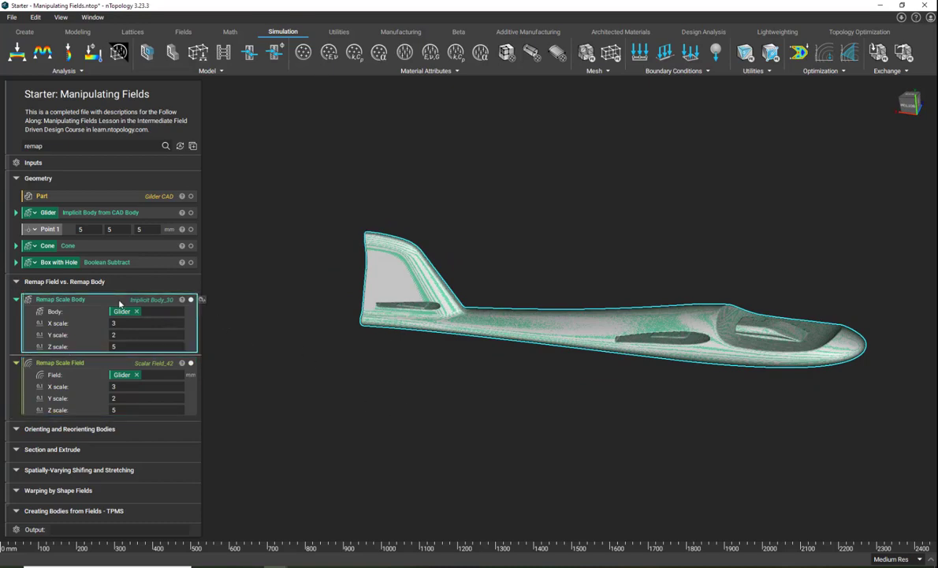
key("f")
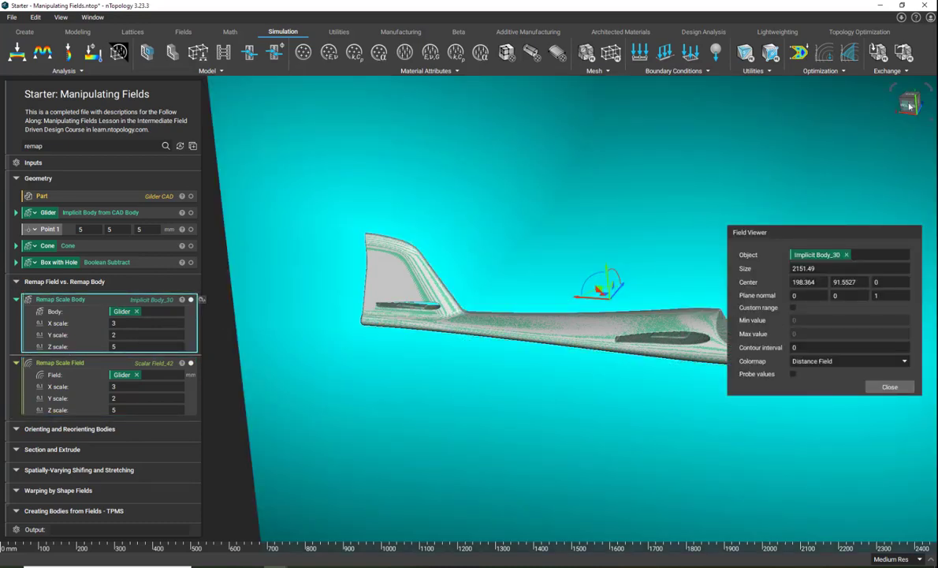
left_click(909, 105)
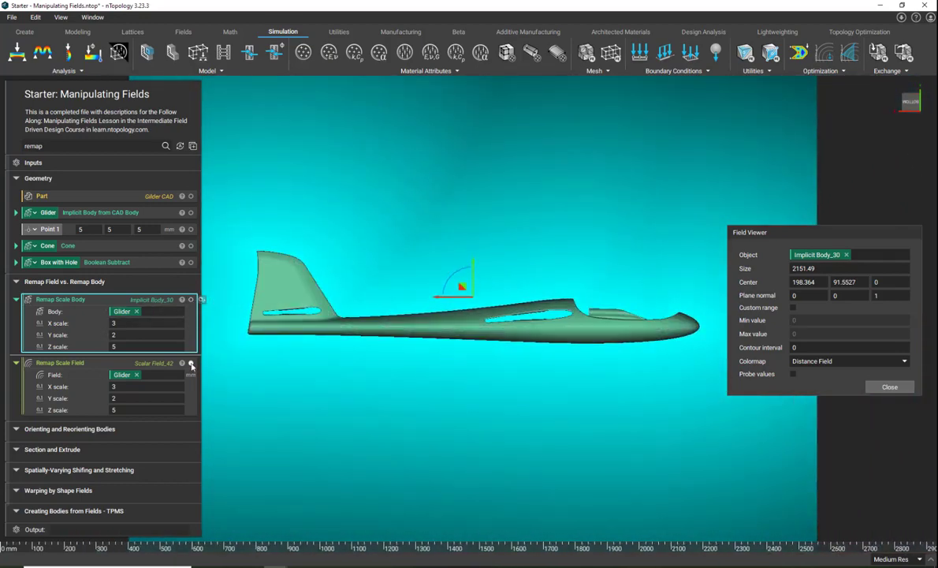
Step: Set the Field Viewer's contour interval to 50
left_click(846, 348)
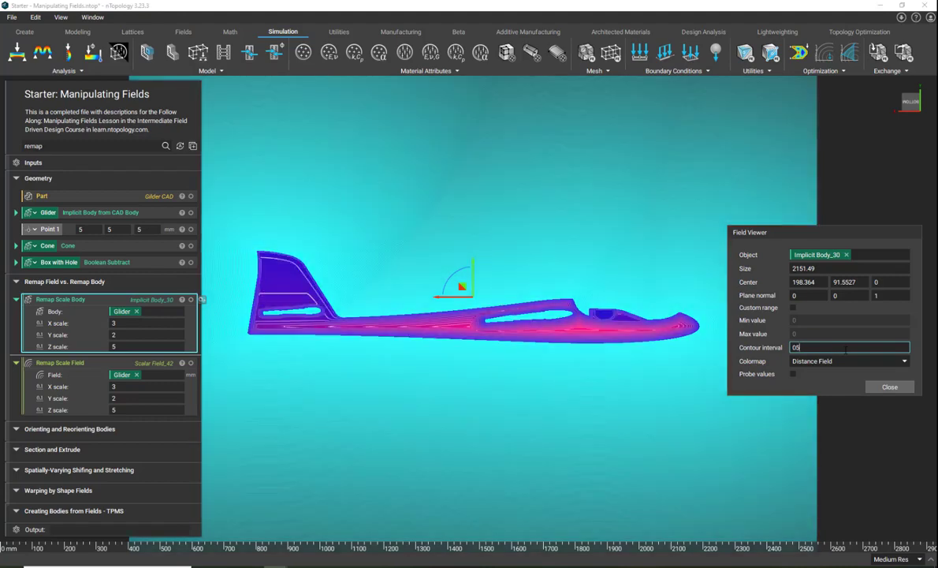
type("10")
key("BackSpace")
key("BackSpace")
key("BackSpace")
type("50")
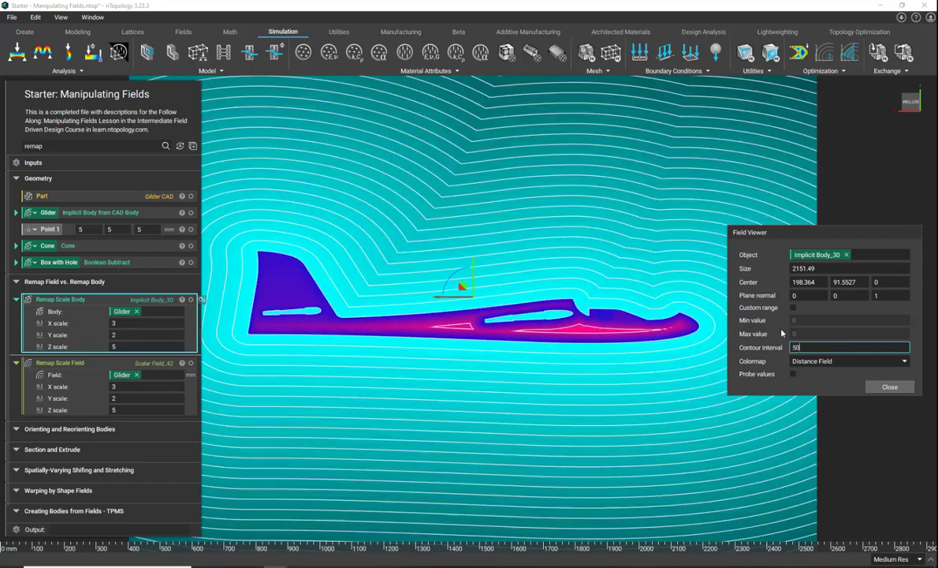
Step: Enable probing of field values, inspect the Remap Scale Body field and view the Remap Scale Field for comparison
scroll(430, 367, "up", 5)
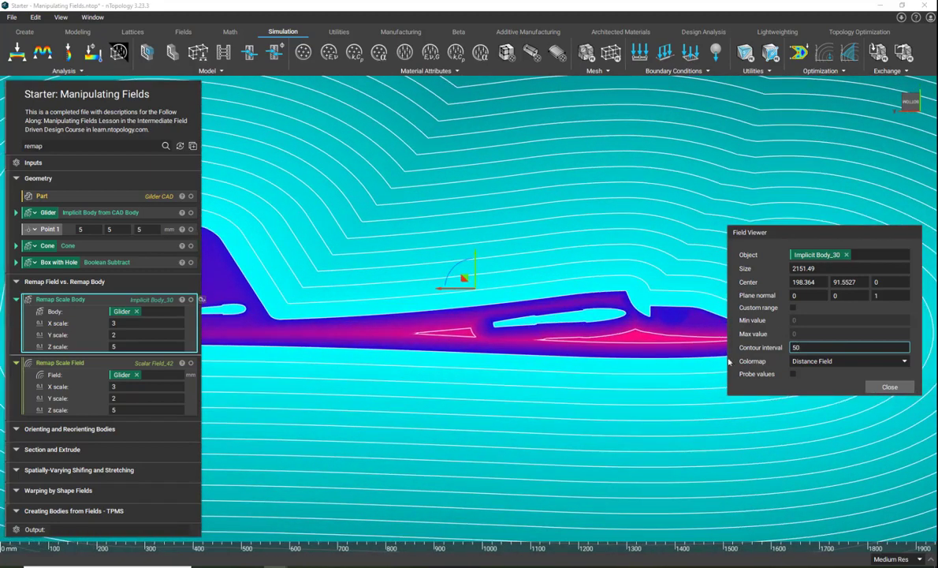
left_click(792, 374)
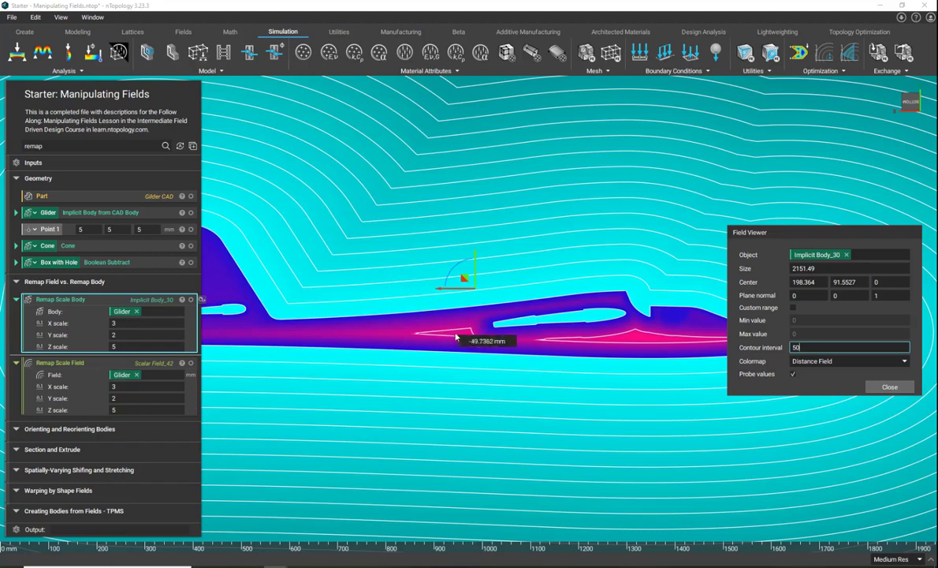
left_click(111, 364)
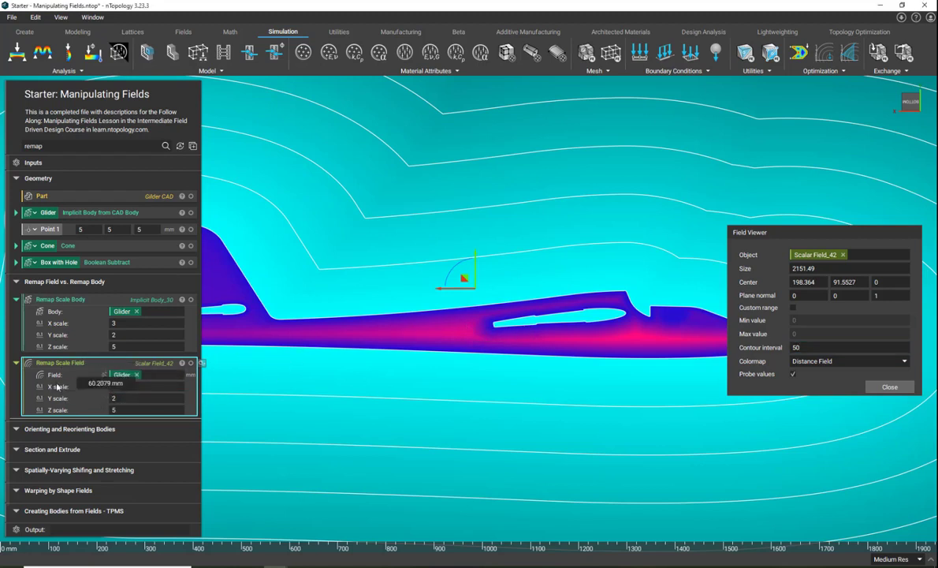
Step: Switch to the remap scale body.ntop file, maximize it and examine how the Remap Scale Body block is built
left_click(87, 298)
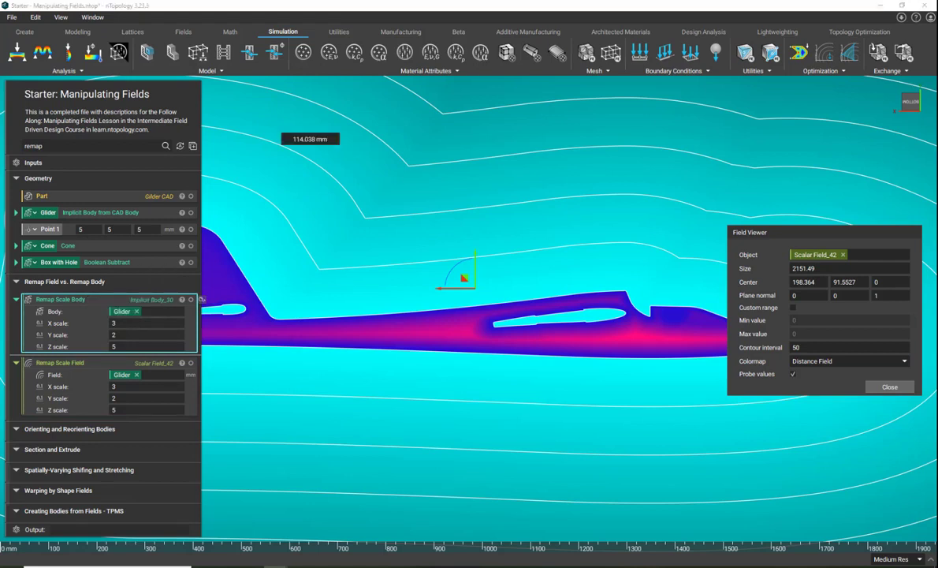
right_click(72, 299)
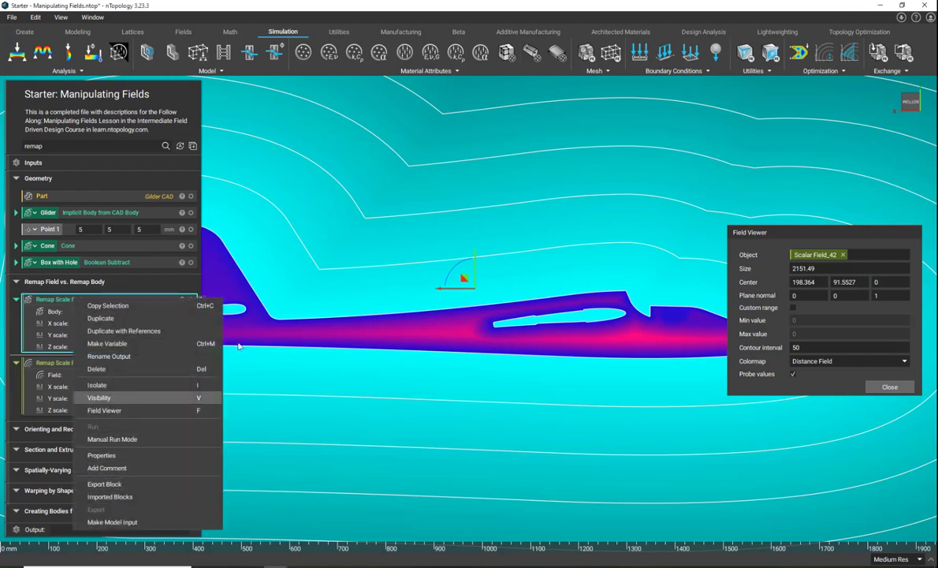
key("alt+Tab")
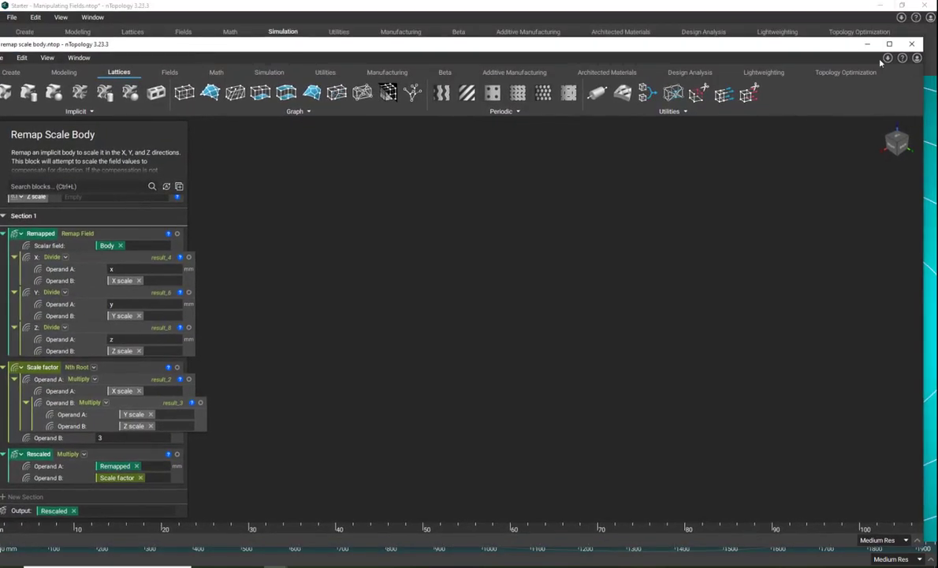
left_click(889, 43)
left_click(85, 247)
left_click(98, 275)
left_click(326, 357)
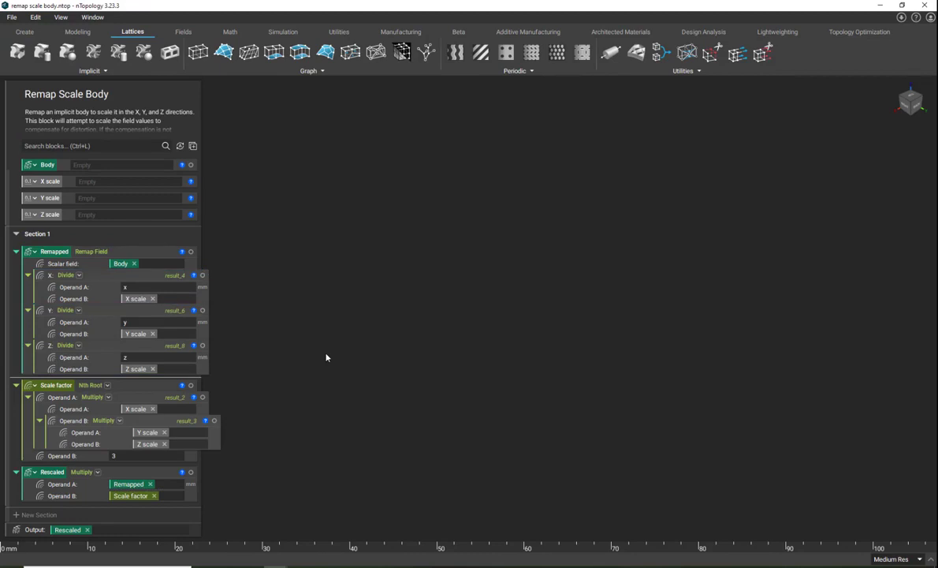
Step: Examine the Scale factor and Rescaled blocks of Remap Scale Body and return to the Starter - Manipulating Fields file
left_click(152, 388)
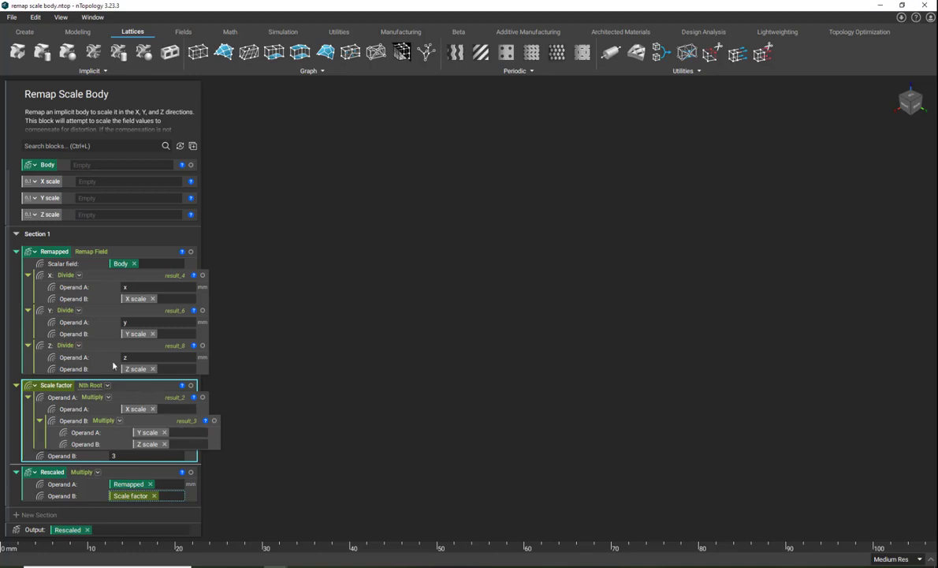
left_click(115, 473)
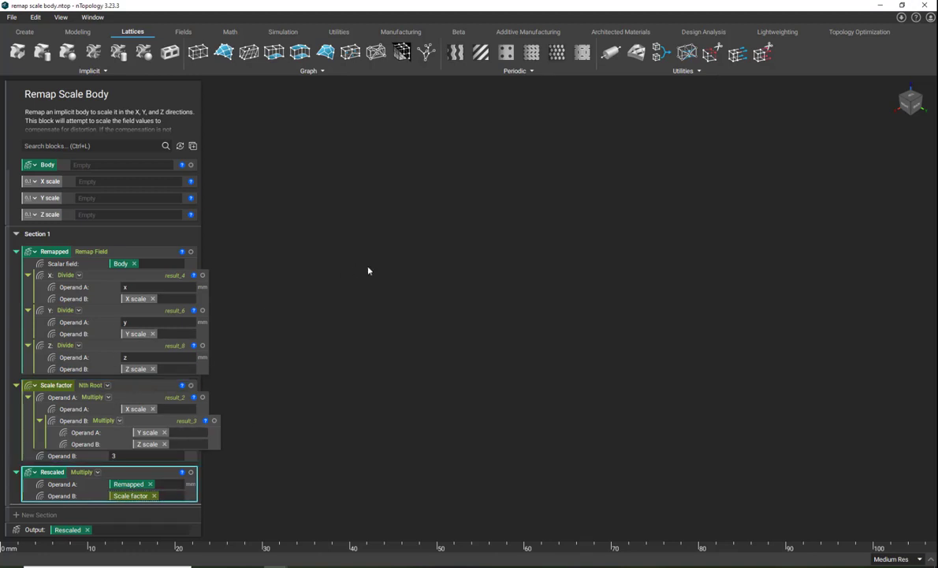
left_click(882, 6)
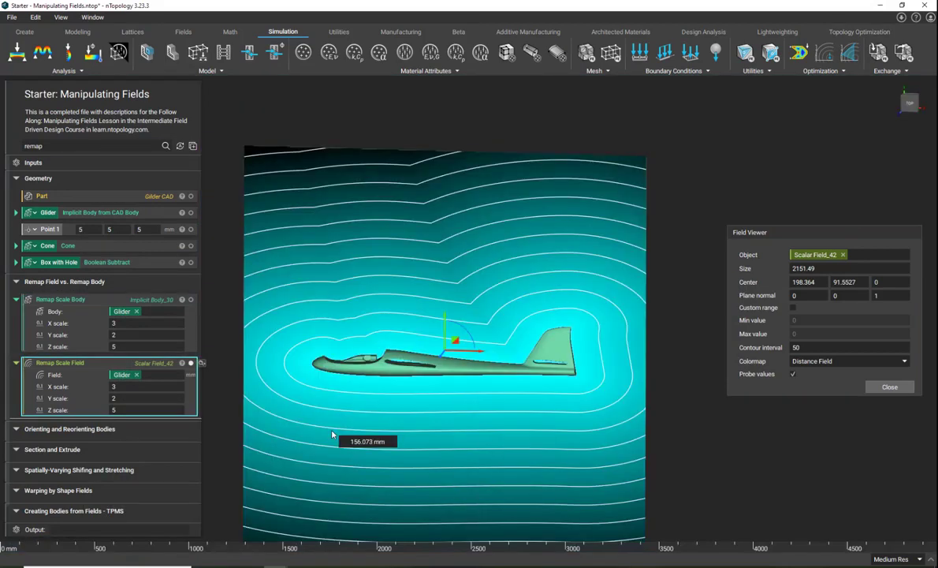
Step: Inspect the Remap Scale Field near the glider's tail, close the Field Viewer and view the glider from its other side
scroll(332, 434, "up", 5)
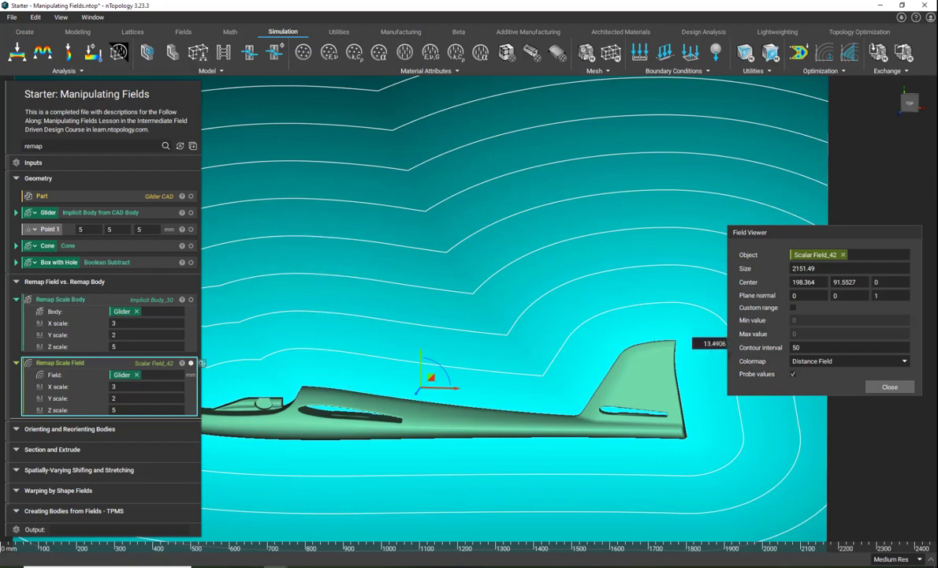
left_click(890, 386)
right_click_drag(639, 343, 130, 383)
middle_click_drag(384, 380, 412, 412)
scroll(413, 412, "up", 1)
right_click_drag(412, 412, 385, 374)
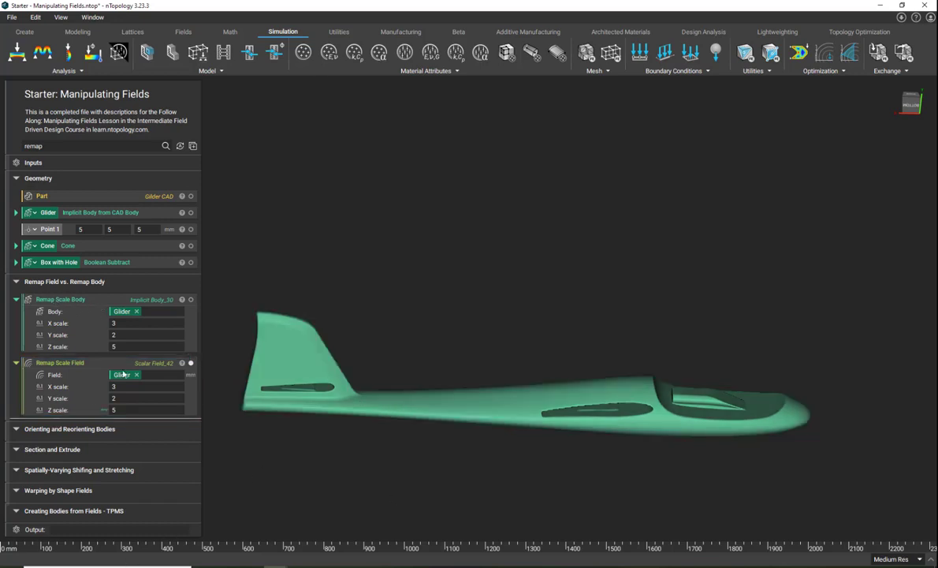
Step: Compare the object properties of the Remap Scale Field and Remap Scale Body blocks
left_click(191, 363)
left_click(285, 364)
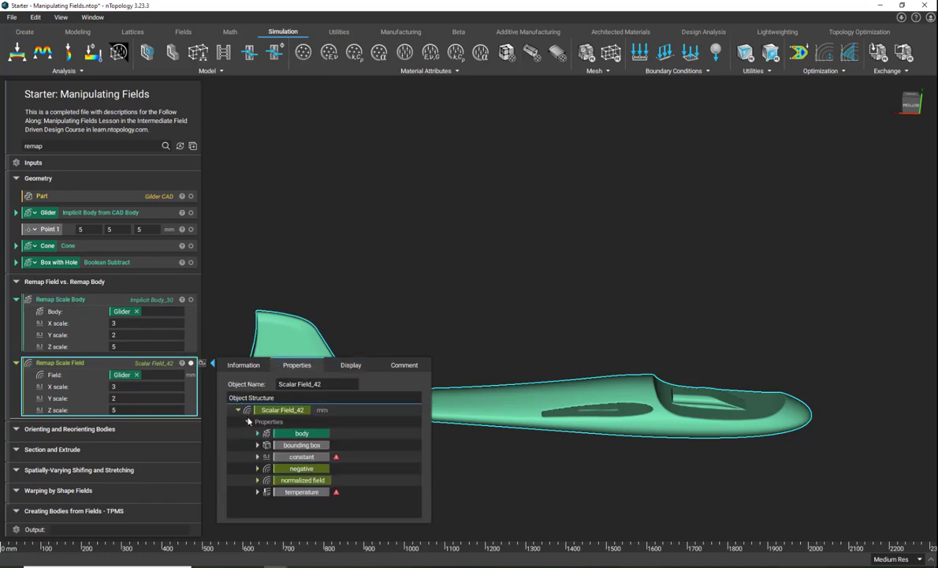
left_click(183, 302)
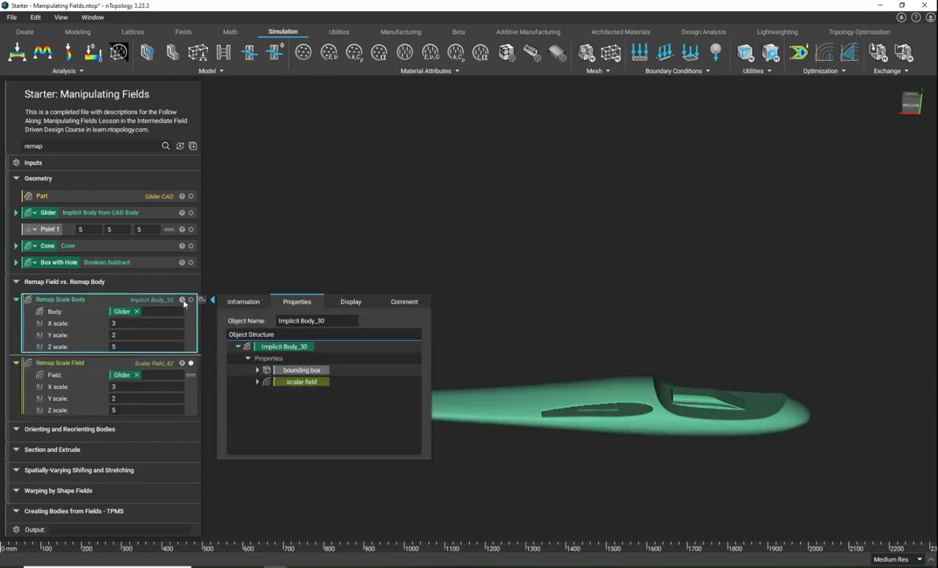
left_click(352, 254)
Step: Collapse the Remap Field vs. Remap Body section and display the Cone body fitted in the view
left_click(15, 282)
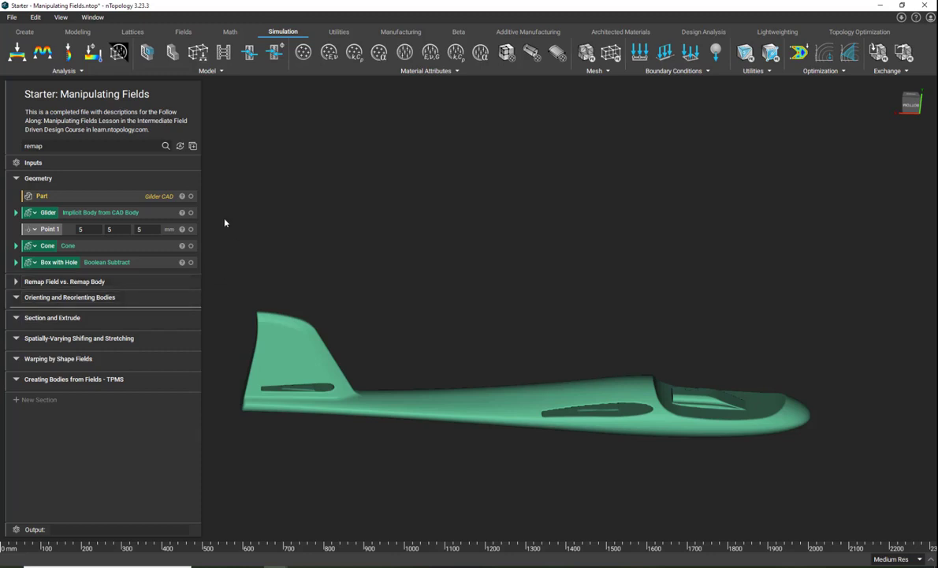
left_click(79, 246)
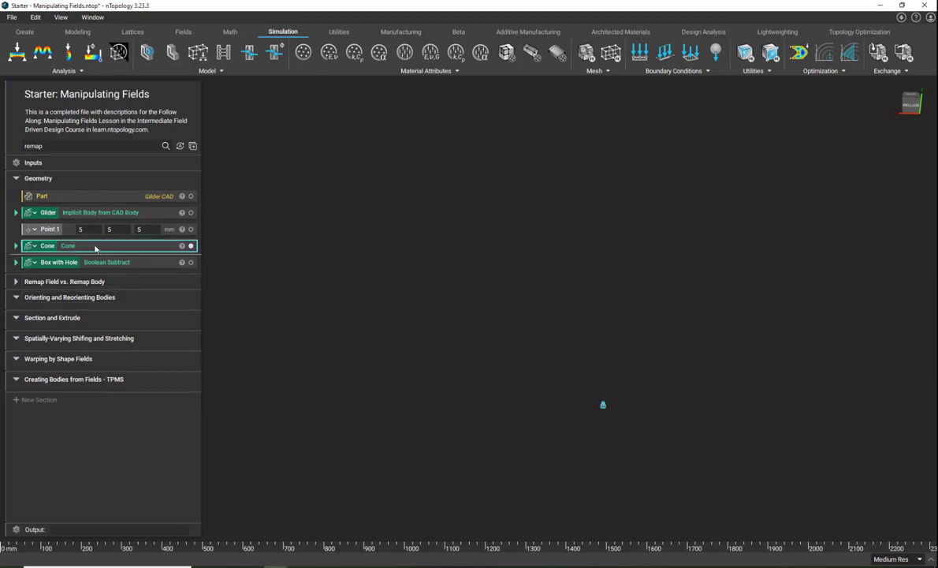
key("f")
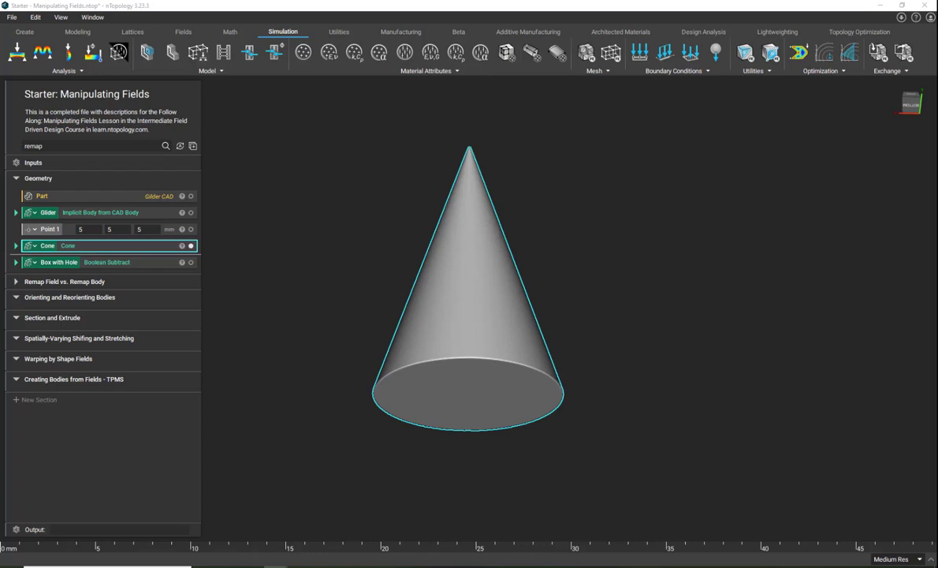
right_click_drag(417, 226, 346, 335)
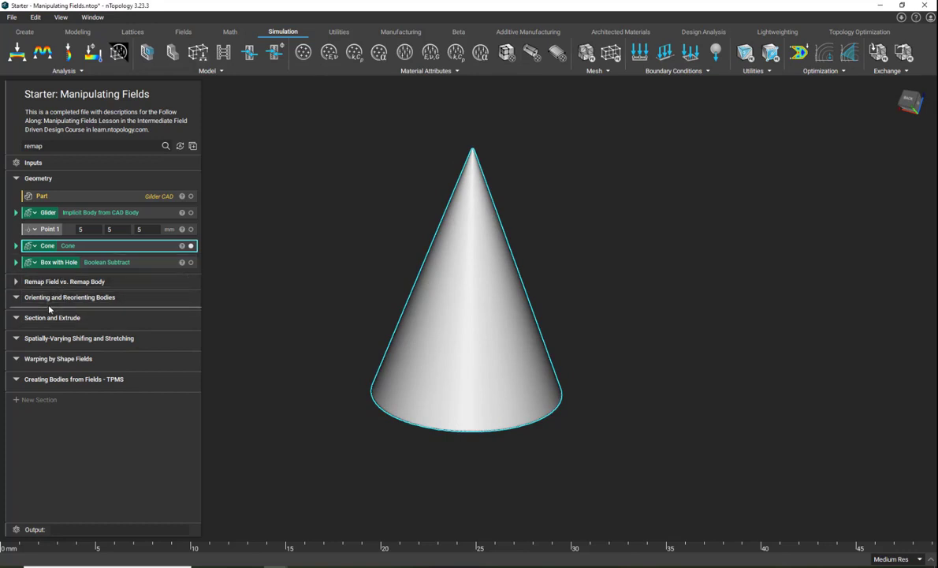
Step: Add an Orient Object block to the Orienting and Reorienting Bodies section
left_click(40, 146)
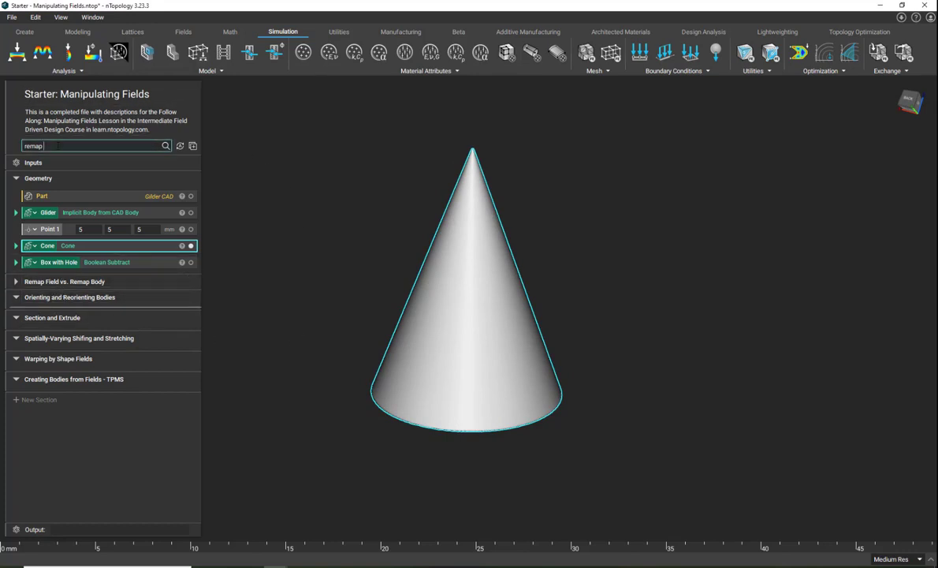
key("BackSpace")
key("BackSpace")
key("BackSpace")
key("BackSpace")
type("orient")
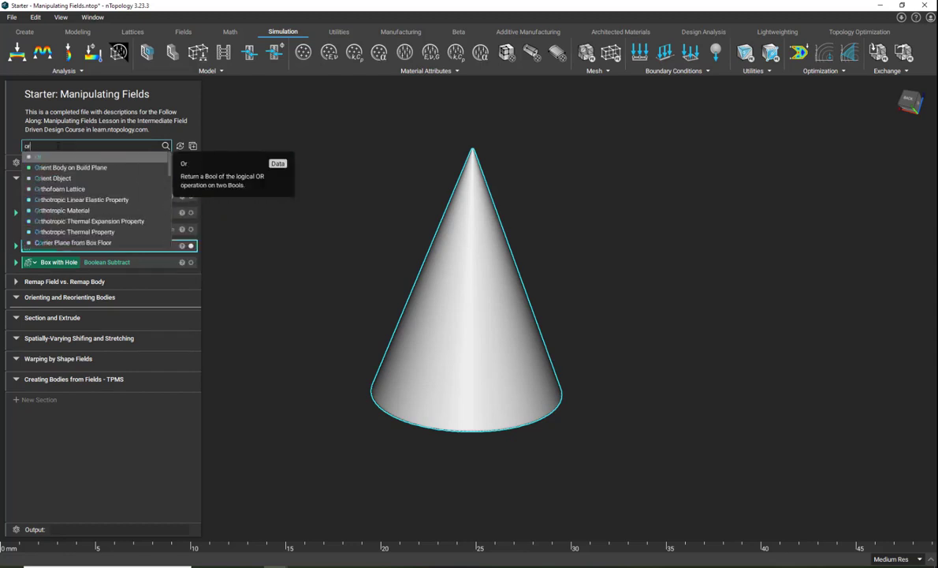
key("Down")
key("Return")
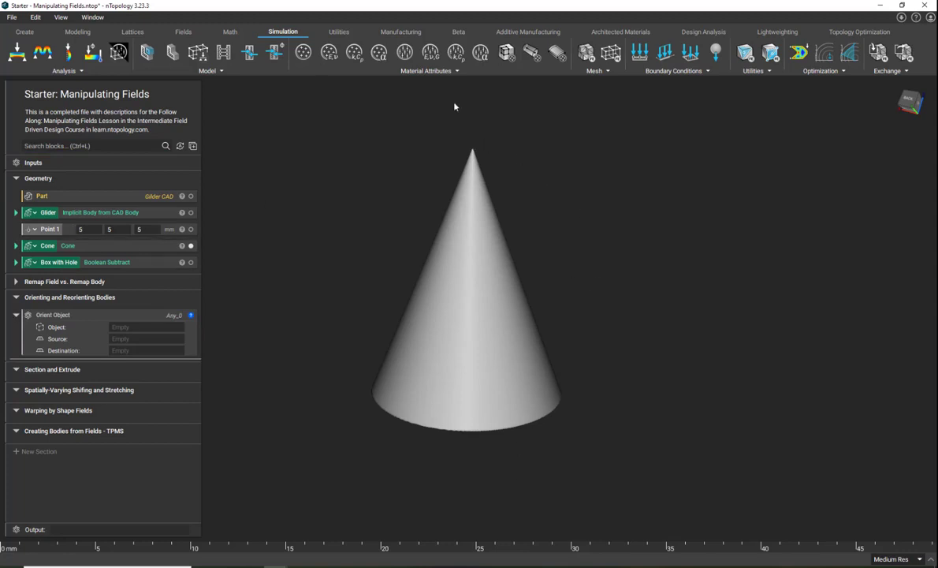
Step: Display the grid and view the cone's tilt relative to it from the right side
left_click(69, 18)
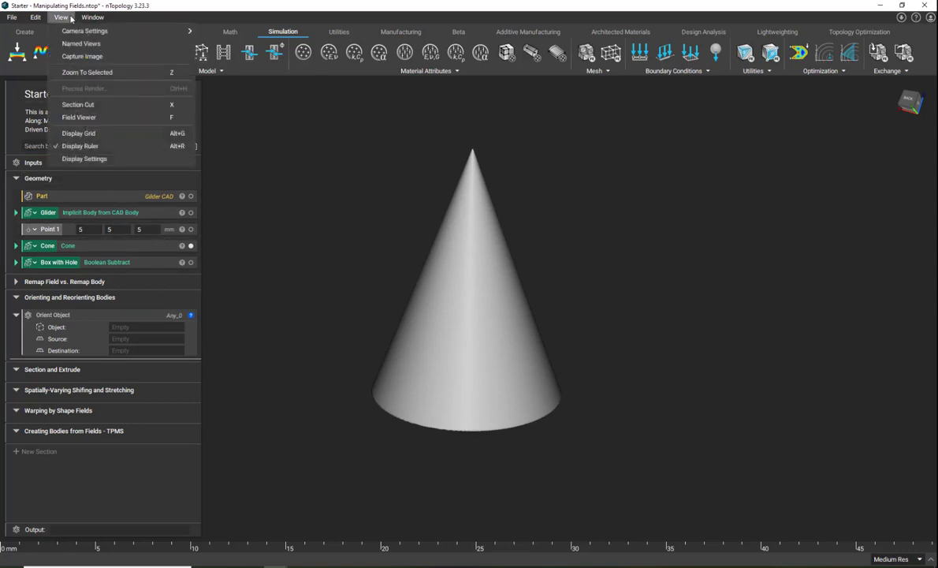
left_click(79, 133)
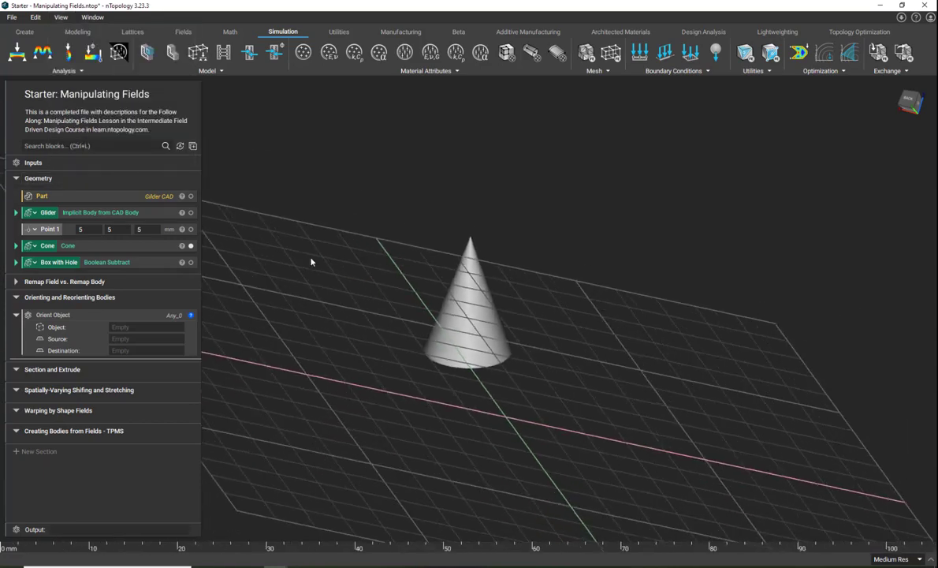
right_click_drag(499, 199, 675, 178)
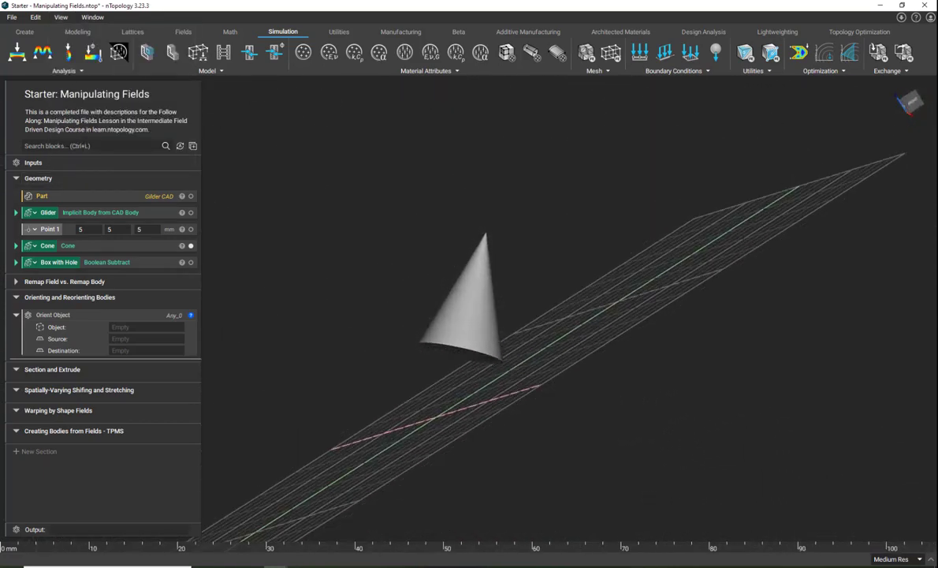
left_click(916, 100)
right_click_drag(542, 216, 499, 272)
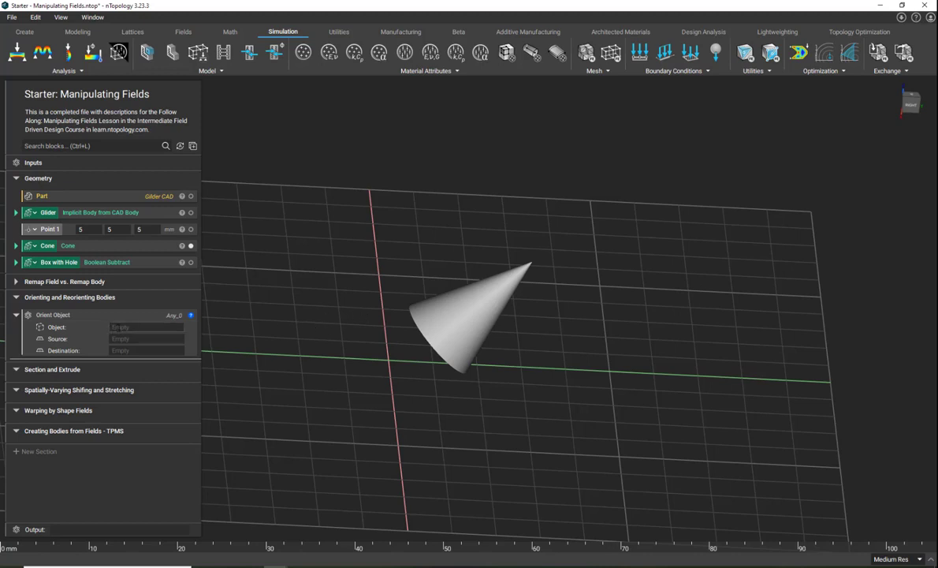
Step: Assign the Cone as the Orient Object's object and make variables of its Source and Destination inputs
left_click_drag(49, 245, 135, 327)
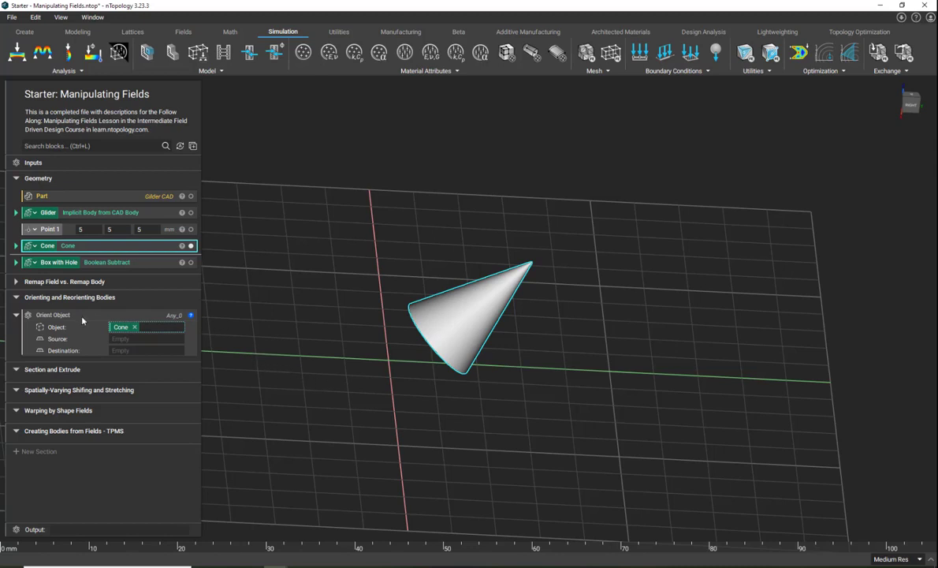
left_click(100, 326)
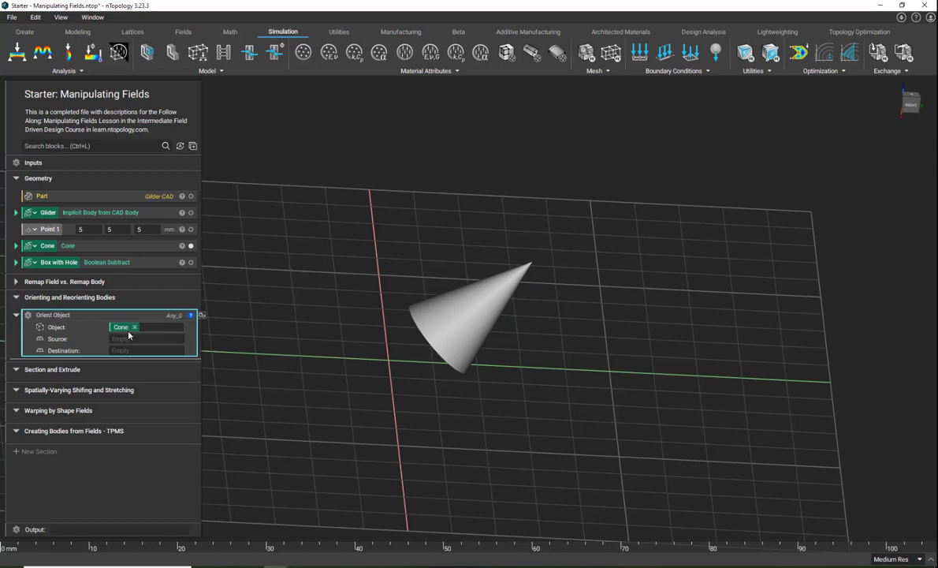
right_click(64, 341)
left_click(83, 352)
right_click(67, 367)
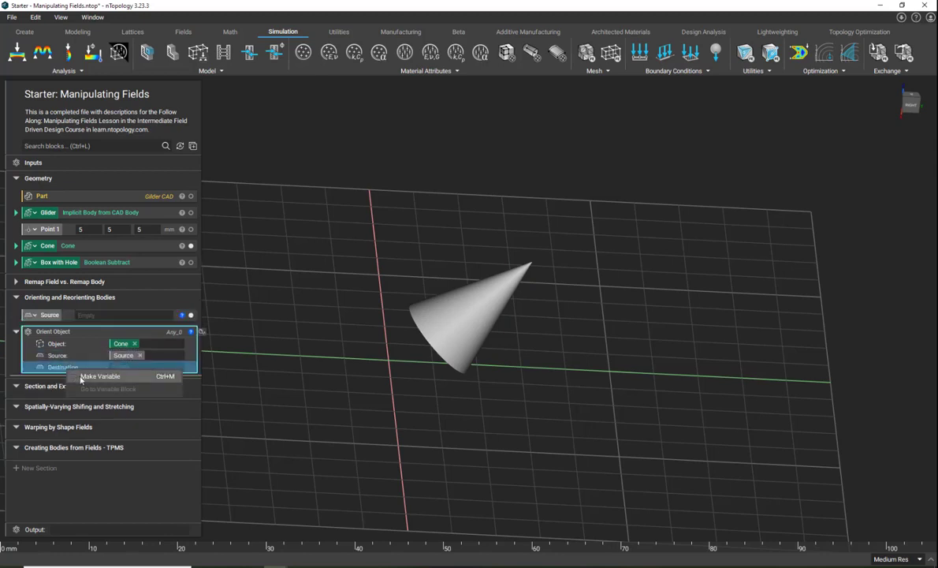
left_click(87, 379)
left_click(271, 330)
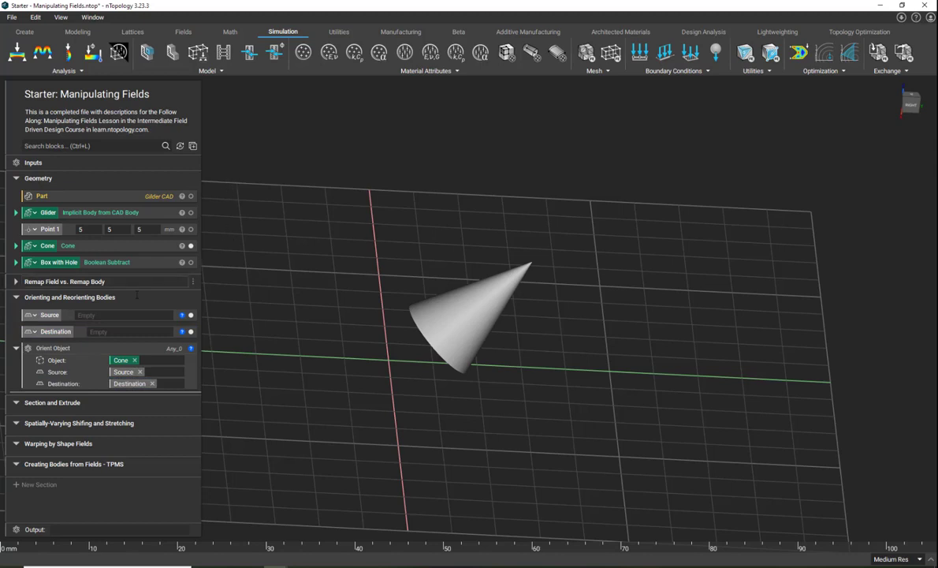
Step: Define the Source variable as a Plane from Normal with normal 0, 1, 1, consulting the Cone's point coordinates
left_click(85, 315)
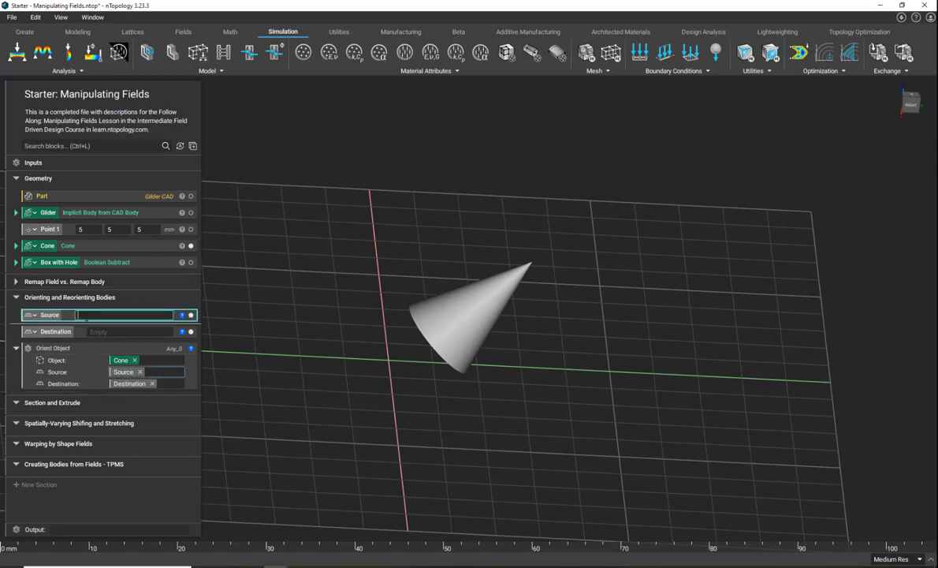
left_click(99, 357)
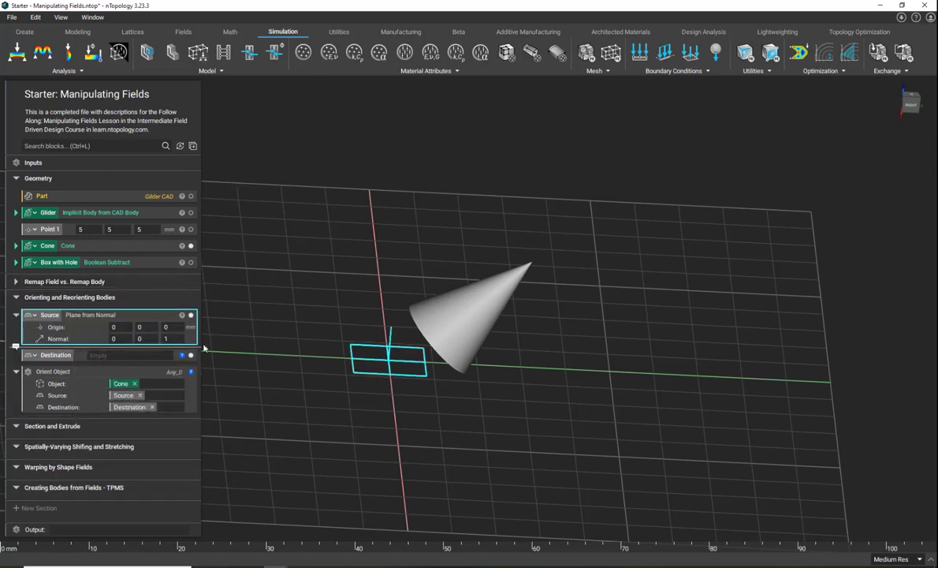
left_click(15, 245)
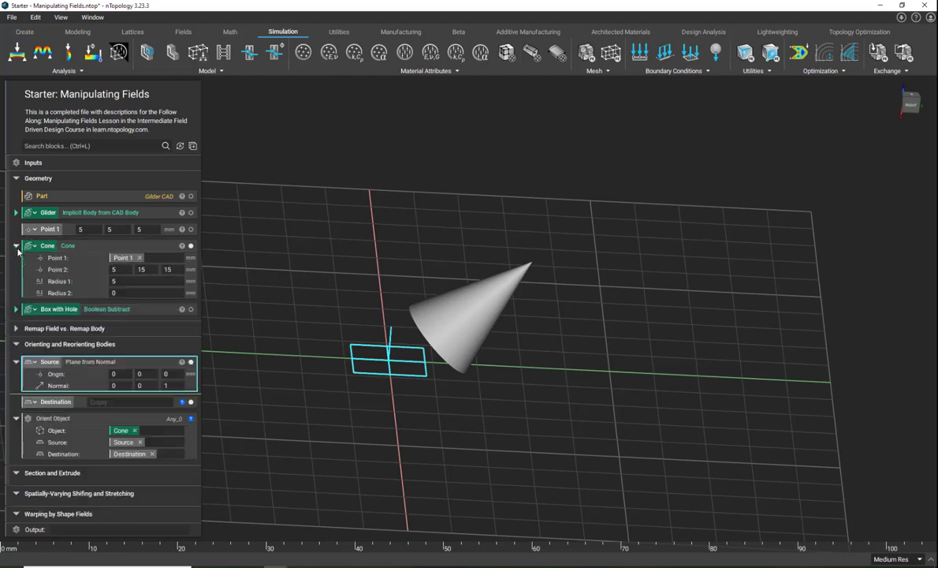
scroll(43, 220, "down", 1)
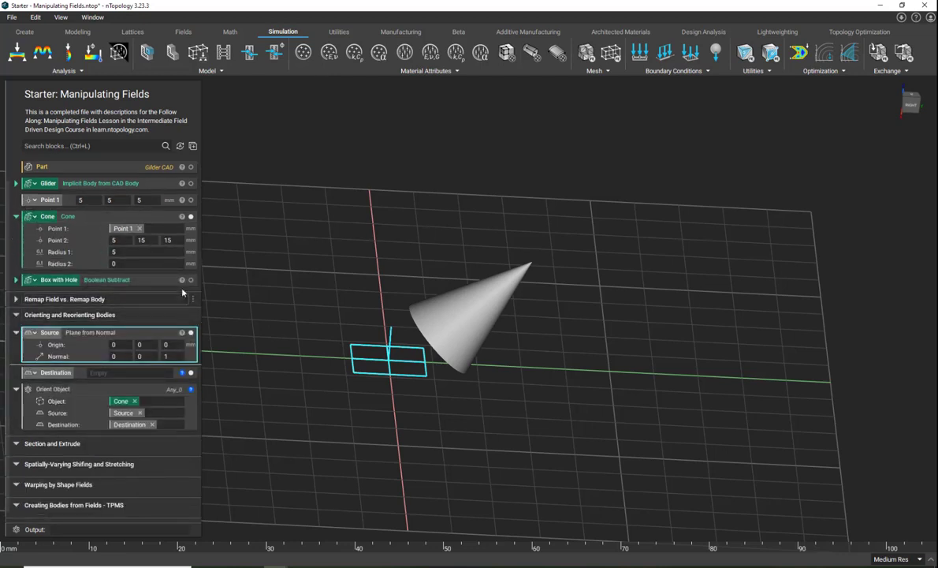
mouse_move(353, 380)
right_mouse_down()
mouse_move(375, 373)
mouse_move(344, 375)
right_mouse_up()
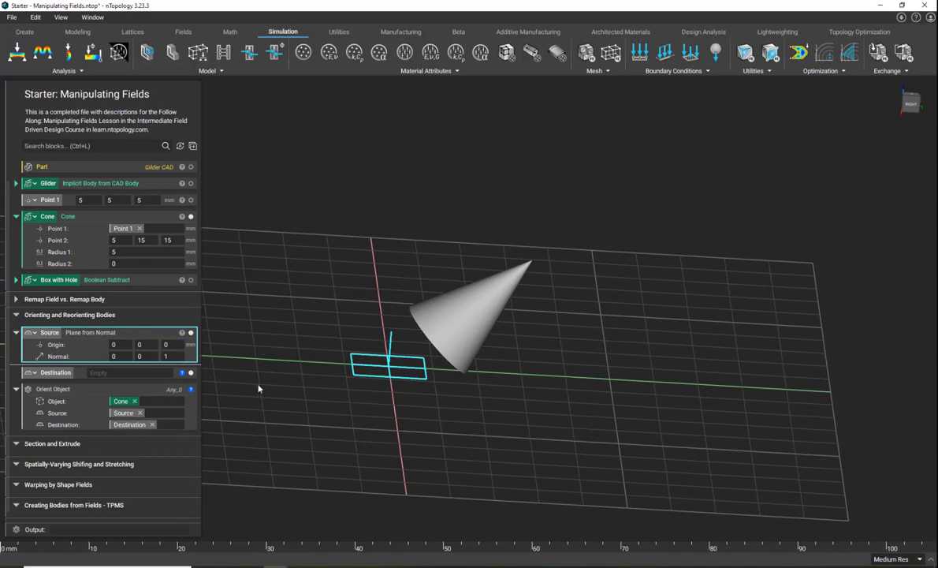
right_click_drag(417, 314, 341, 352)
left_click(148, 356)
type("1")
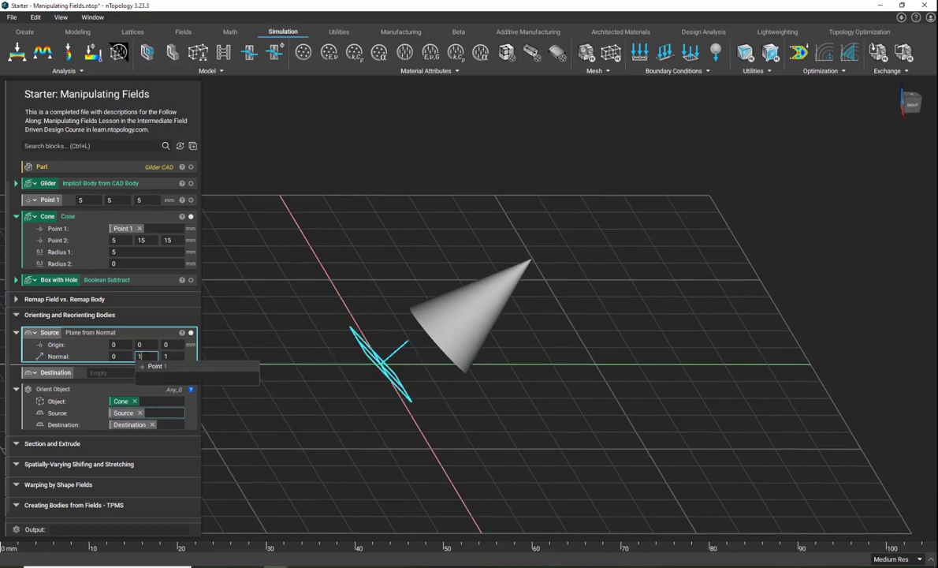
left_click(299, 315)
right_click_drag(346, 348, 221, 298)
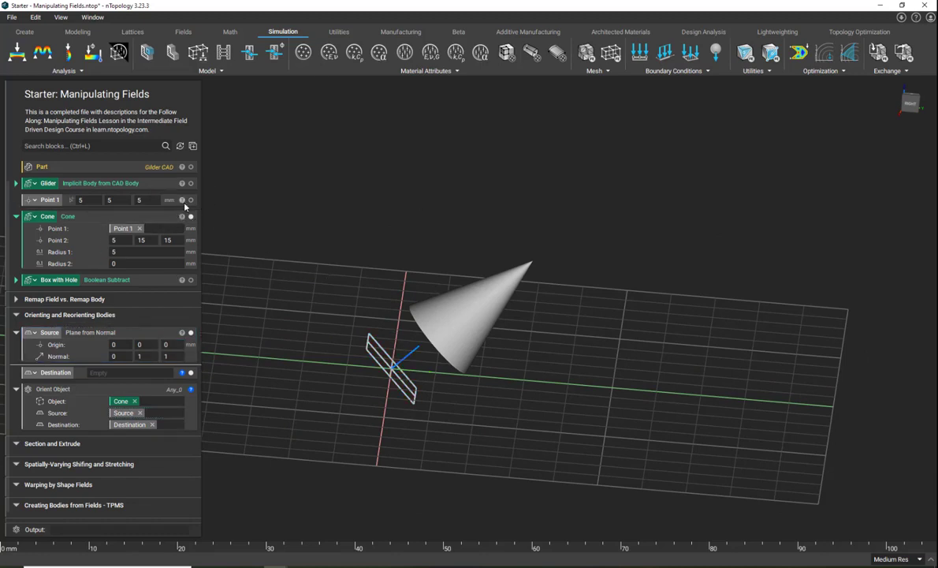
Step: Set the Source plane's origin to the centroid of the Cone's bounding box
mouse_move(185, 218)
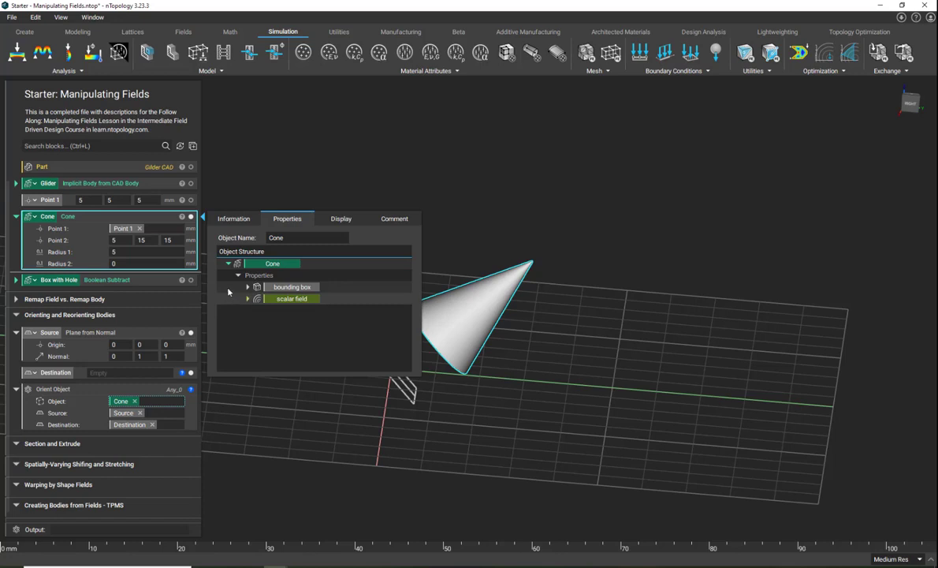
left_click(247, 287)
left_click_drag(292, 313, 155, 346)
right_click_drag(454, 228, 471, 175)
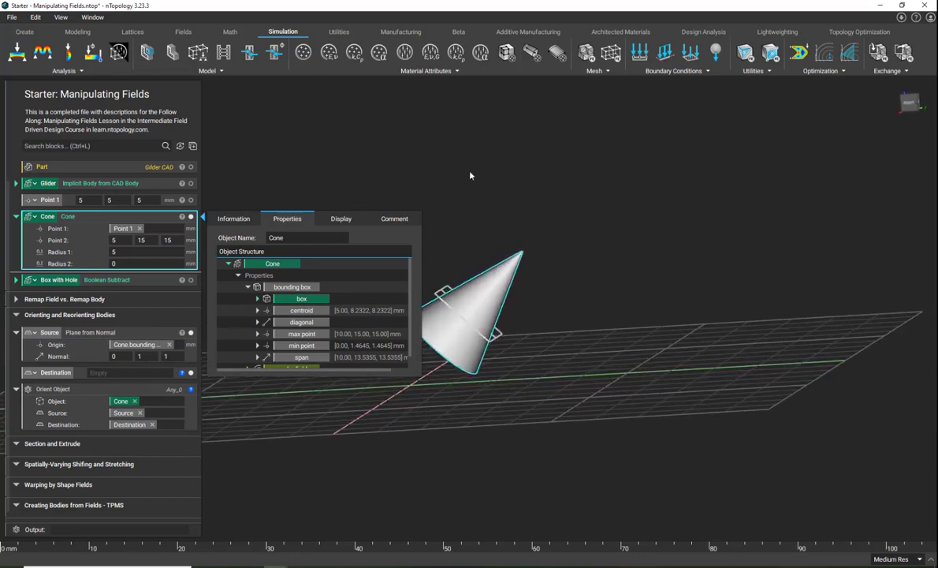
left_click(470, 175)
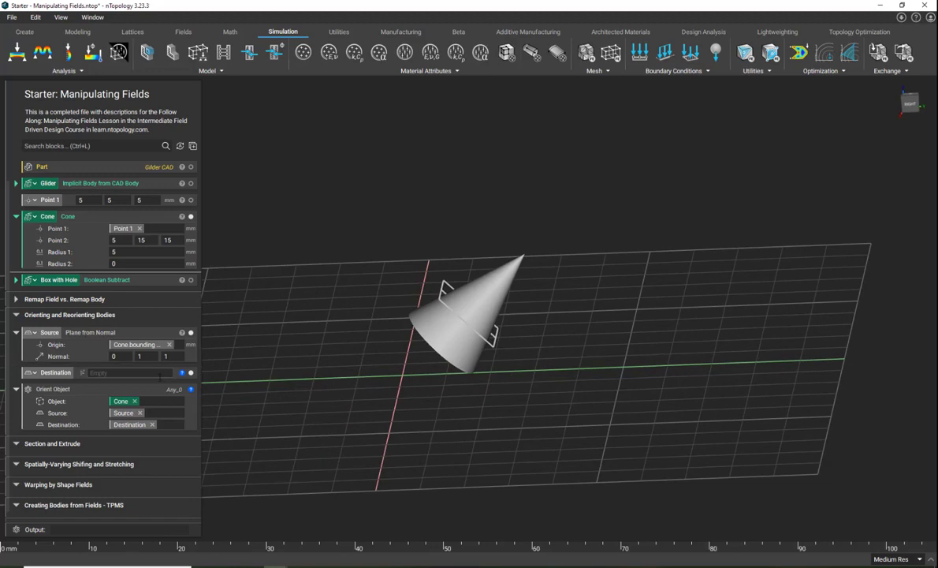
Step: Define the Destination variable as a Plane from Normal, keeping origin 0, 0, 0 and normal 0, 0, 1, and inspect the reoriented cone
left_click(88, 368)
type("plane")
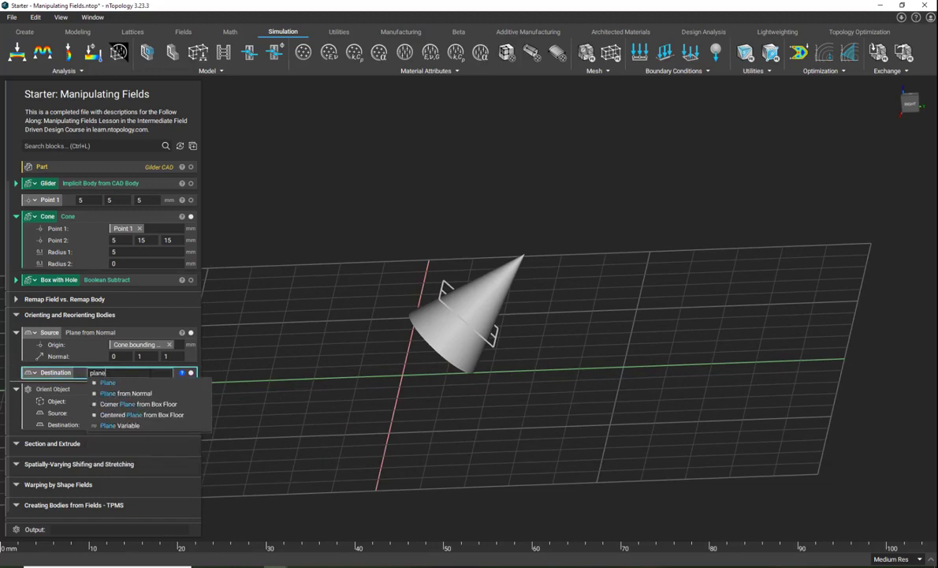
left_click(125, 392)
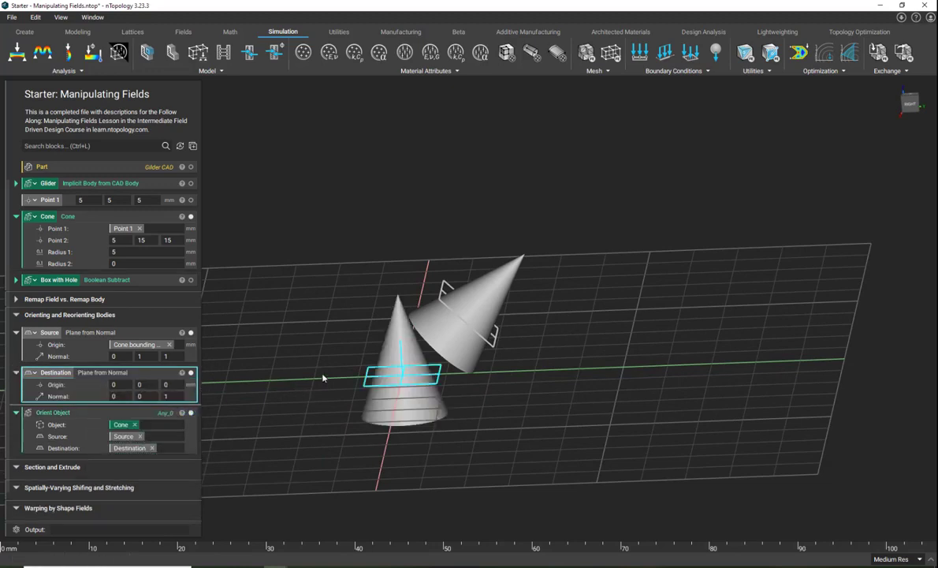
right_click_drag(393, 310, 467, 323)
left_click(117, 385)
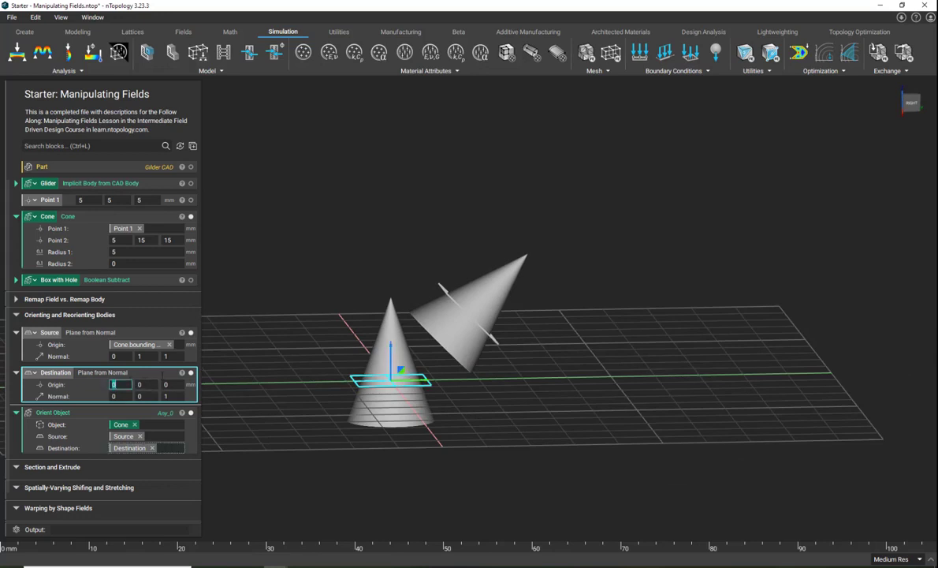
left_click(292, 365)
right_click_drag(293, 365, 407, 363)
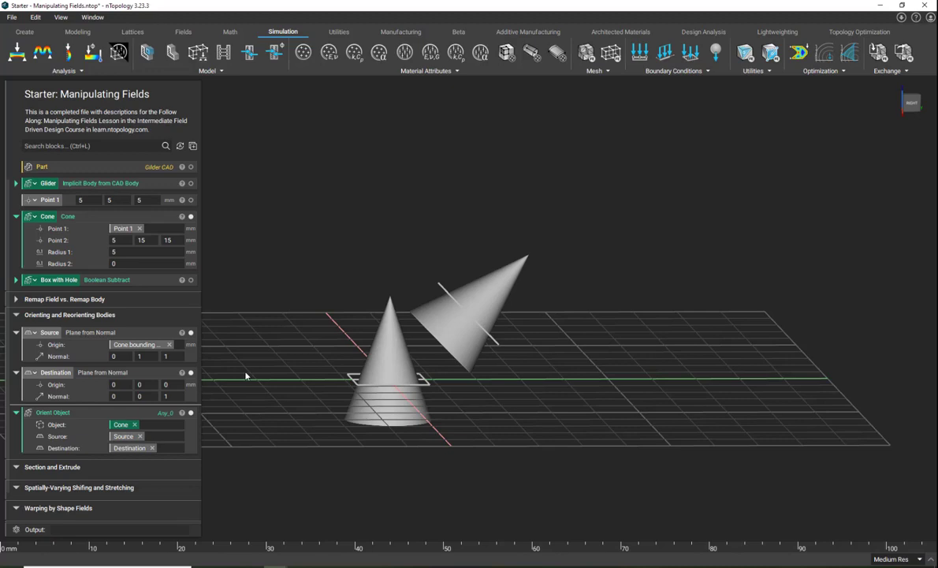
right_click_drag(308, 347, 541, 278)
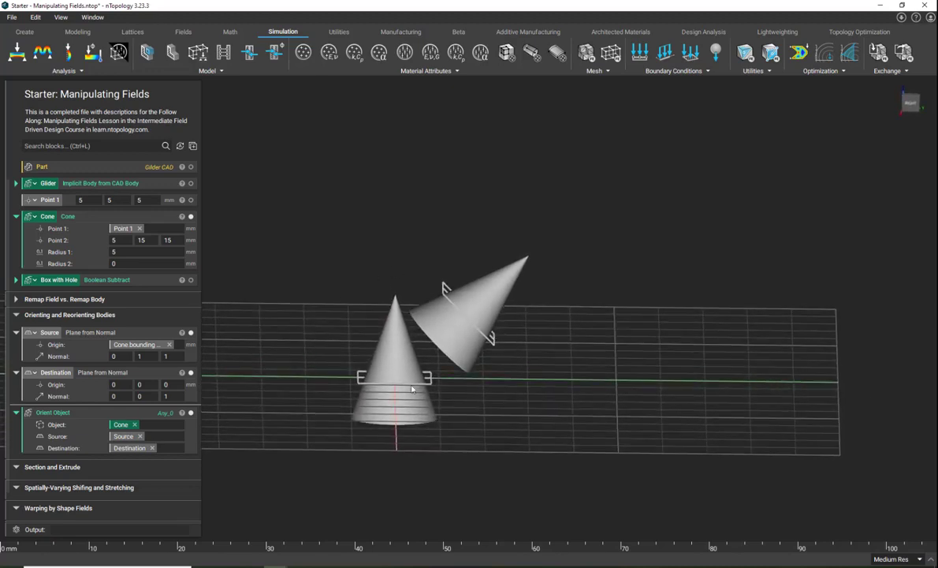
scroll(426, 379, "up", 5)
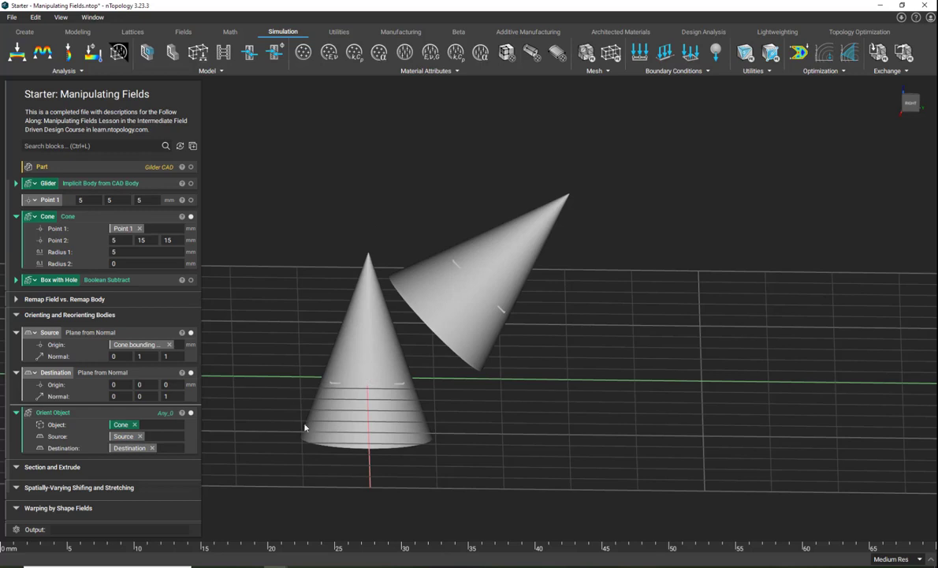
Step: Make a variable of the Orient Object block named "Cone @ Origin" and collapse the Source and Destination plane blocks
right_click(78, 418)
left_click(103, 402)
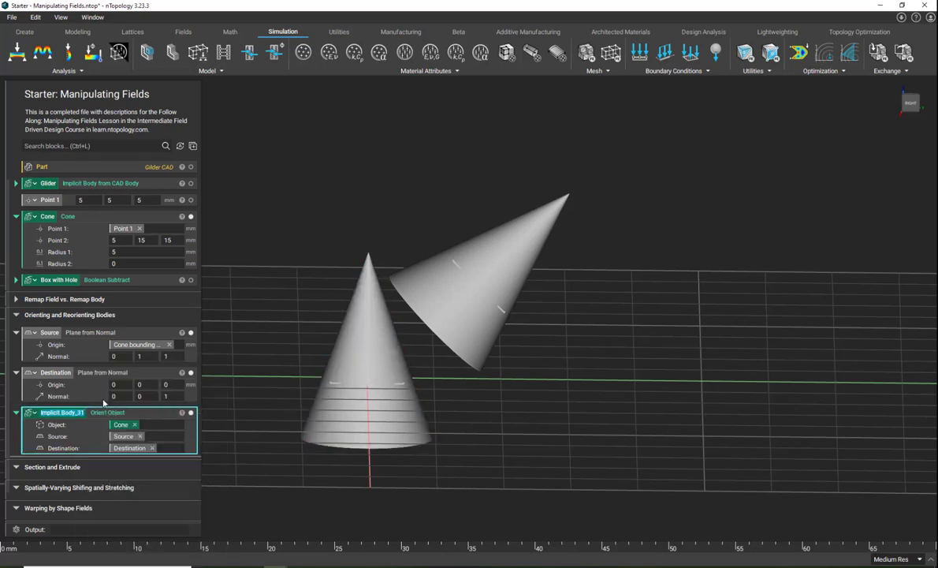
type("Cone")
key("Return")
type("@ Origin")
left_click(16, 332)
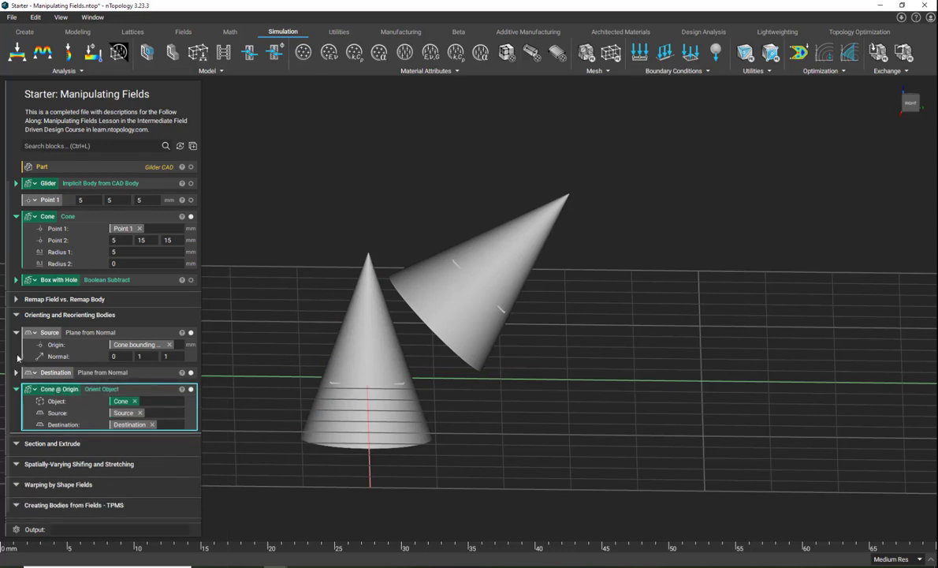
left_click(15, 349)
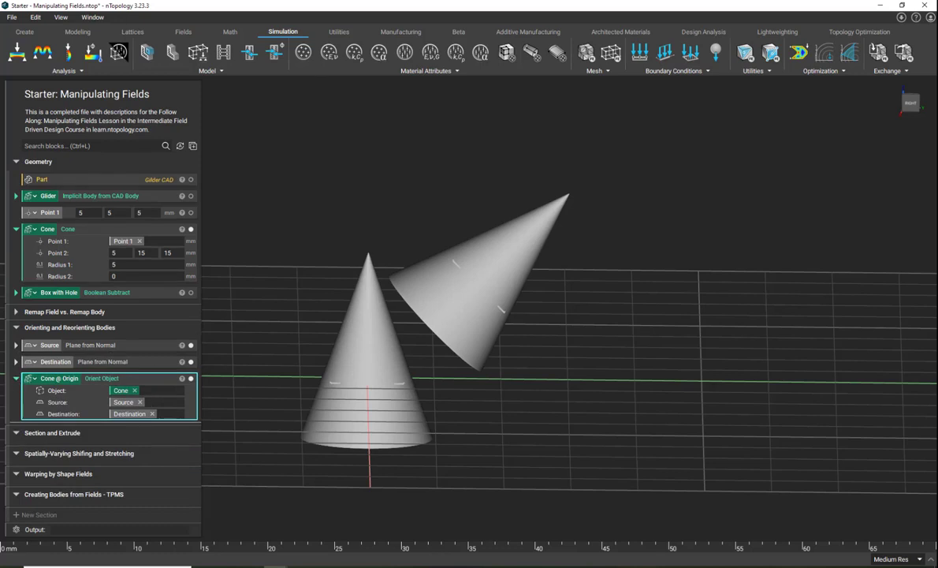
Step: Add a Remap Field block and assign Cone @ Origin as its scalar field
key("ctrl+l")
type("remap")
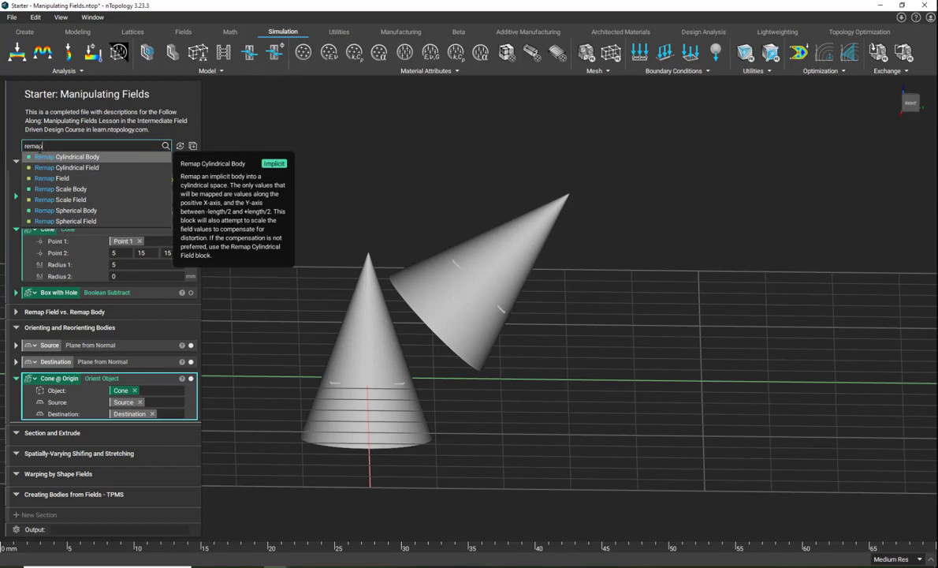
left_click(56, 180)
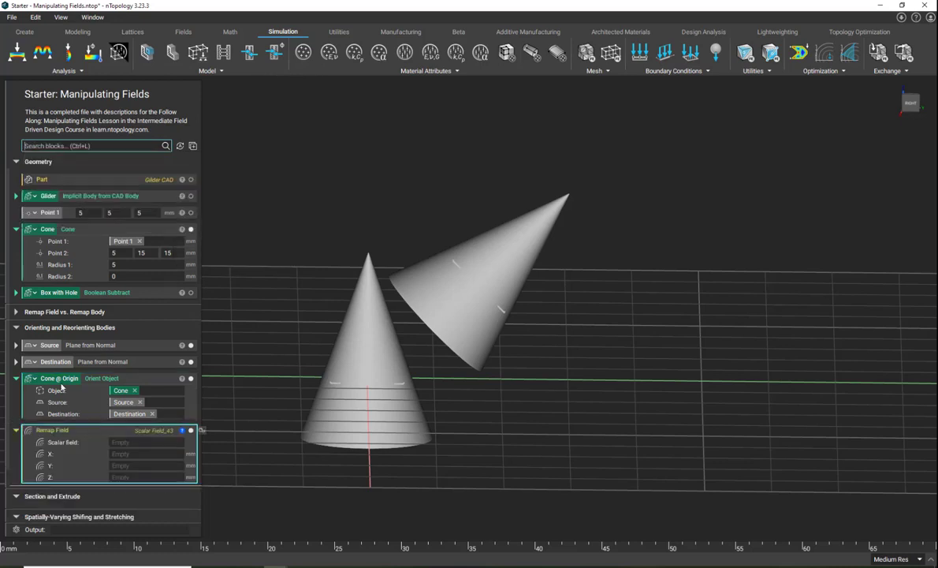
left_click_drag(59, 379, 137, 442)
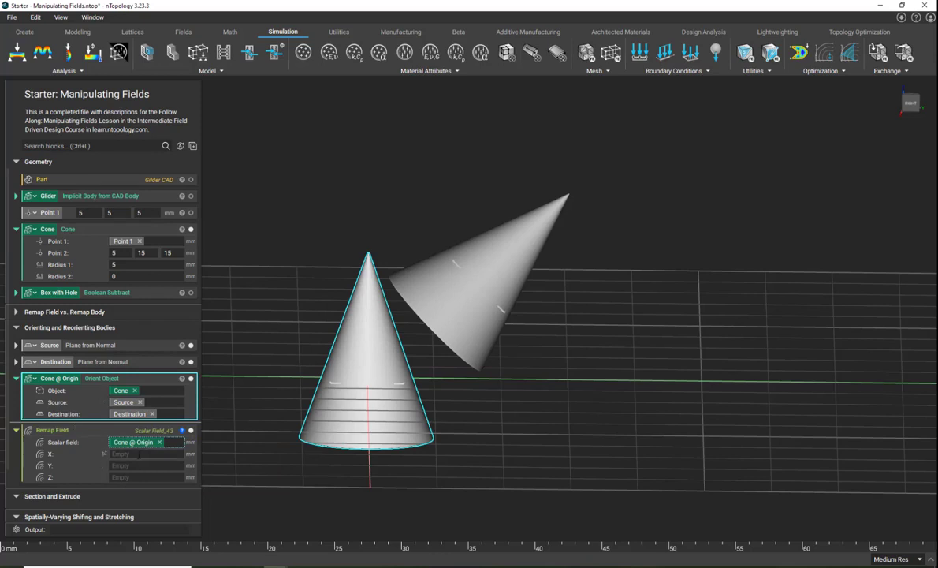
Step: Set the Remap Field's X input to x and its Y input to y
left_click(138, 454)
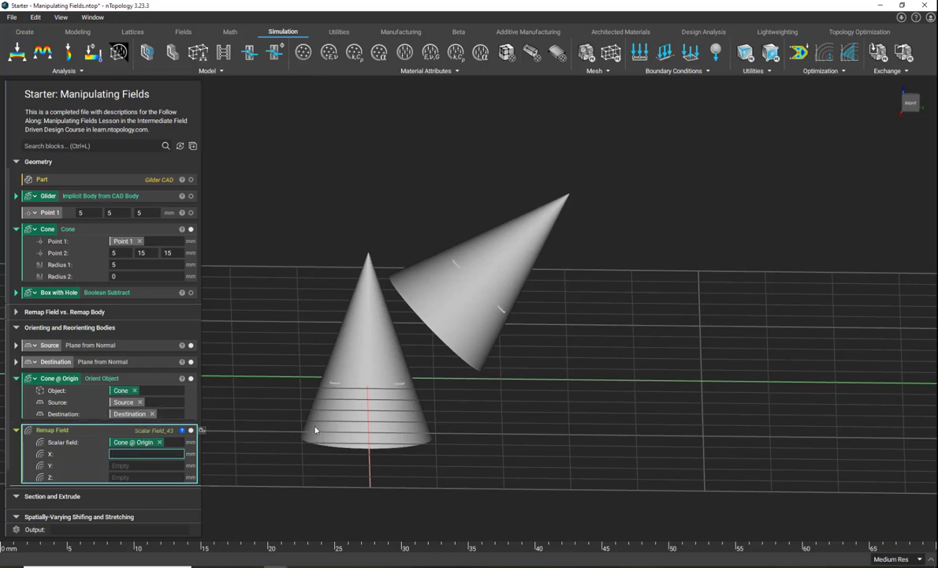
type("x")
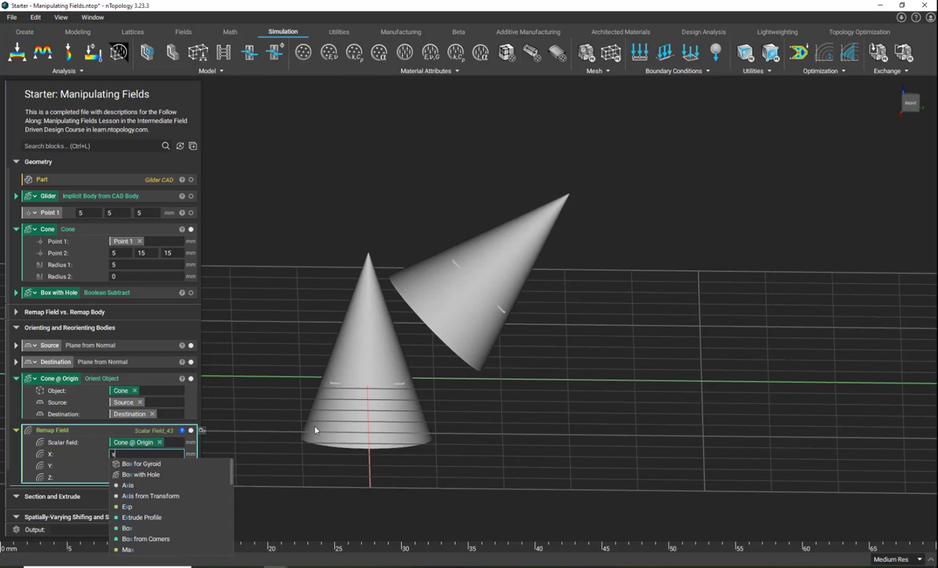
left_click(157, 464)
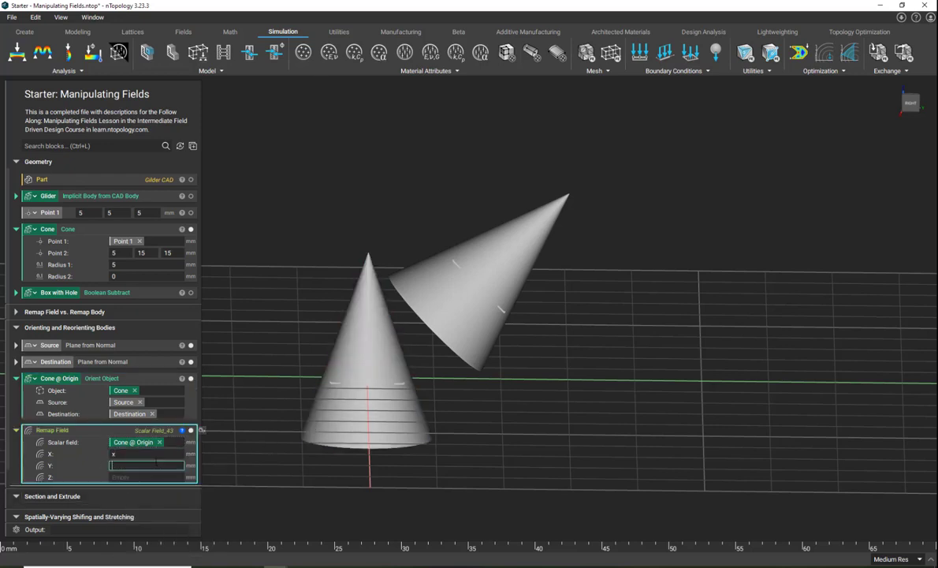
type("y")
left_click(268, 421)
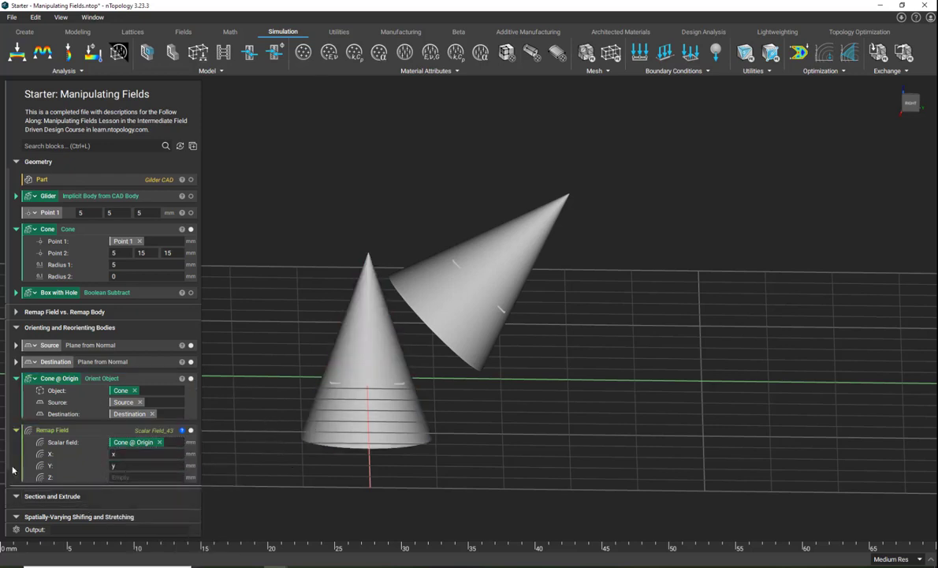
Step: Set the Remap Field's Z input to an Abs block with operand z
left_click(128, 477)
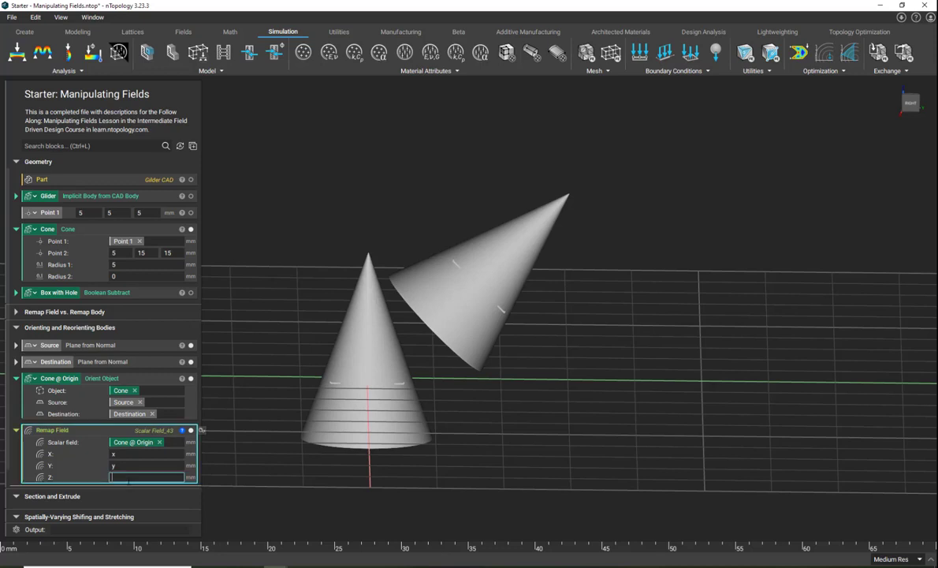
type("abs")
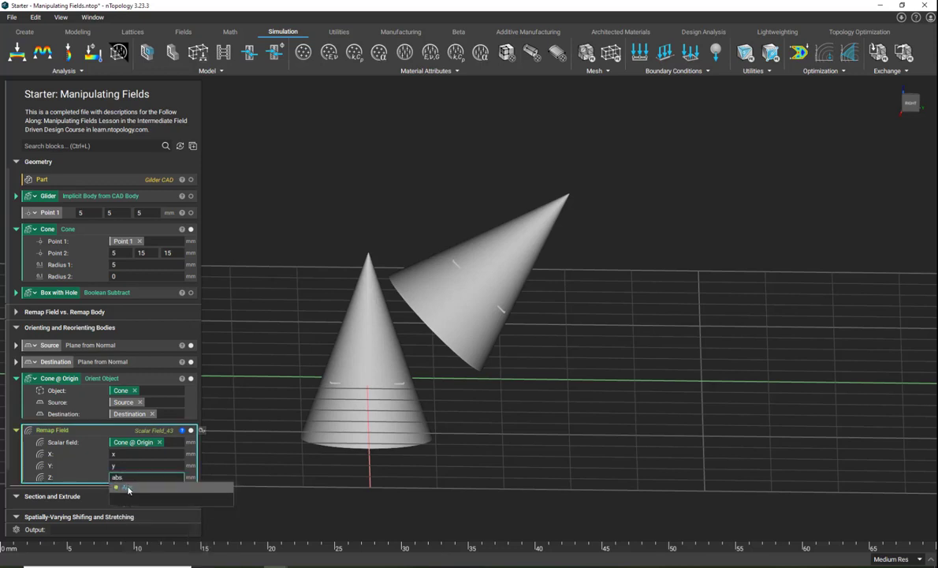
left_click(122, 486)
left_click(139, 489)
type("z")
key("Return")
right_click_drag(374, 439, 370, 480)
Step: Inspect the Abs result in the Field Viewer on a plane with normal 0, 1, 0
left_click(212, 476)
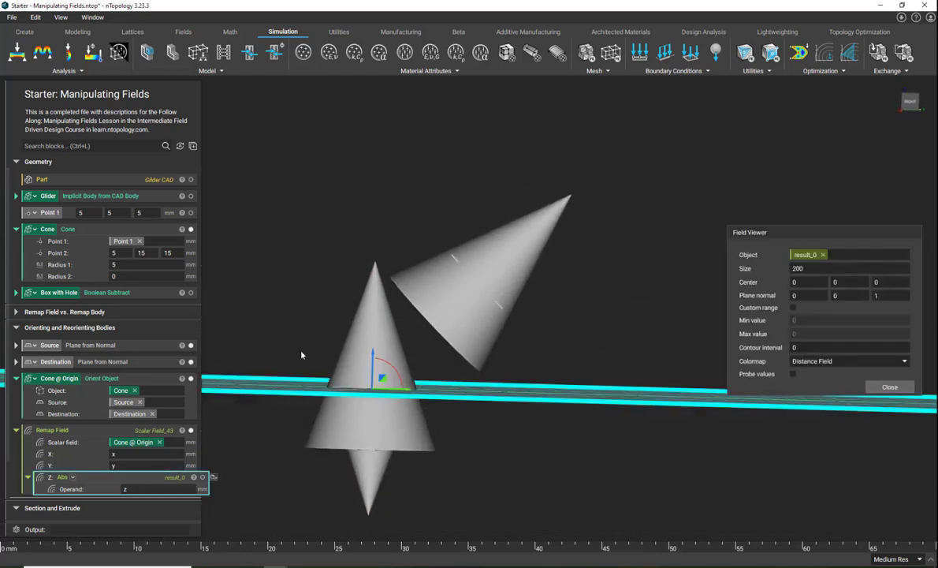
left_click(835, 295)
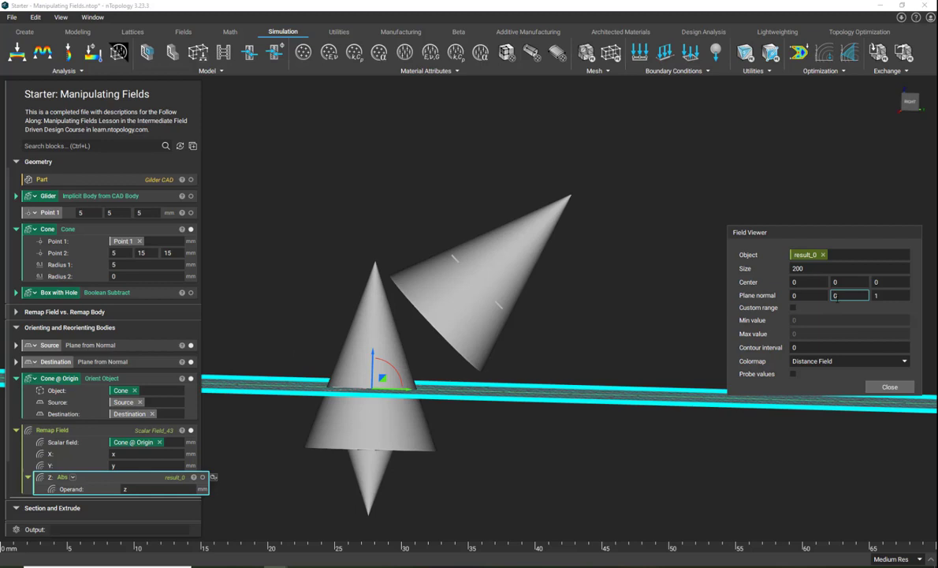
key("BackSpace")
type("1")
key("Tab")
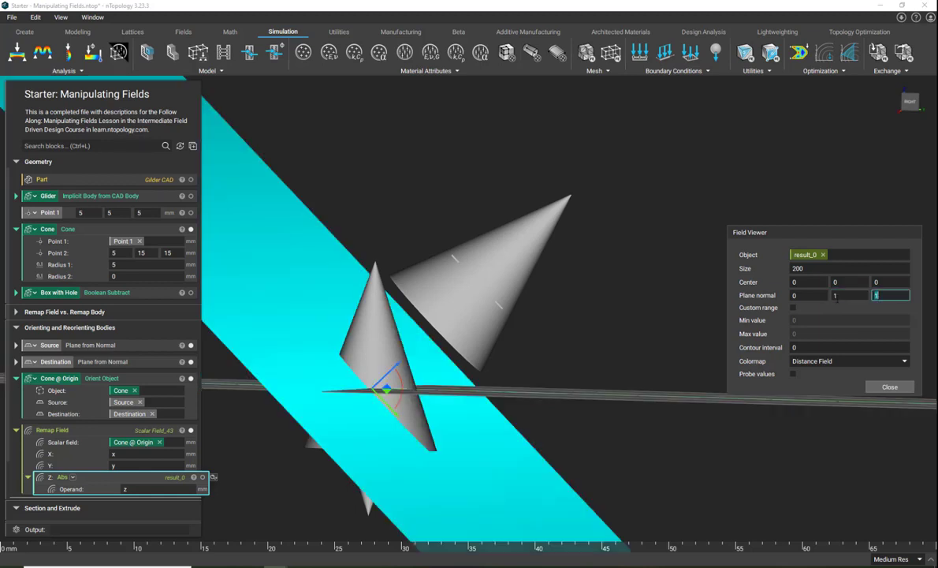
type("0")
key("Tab")
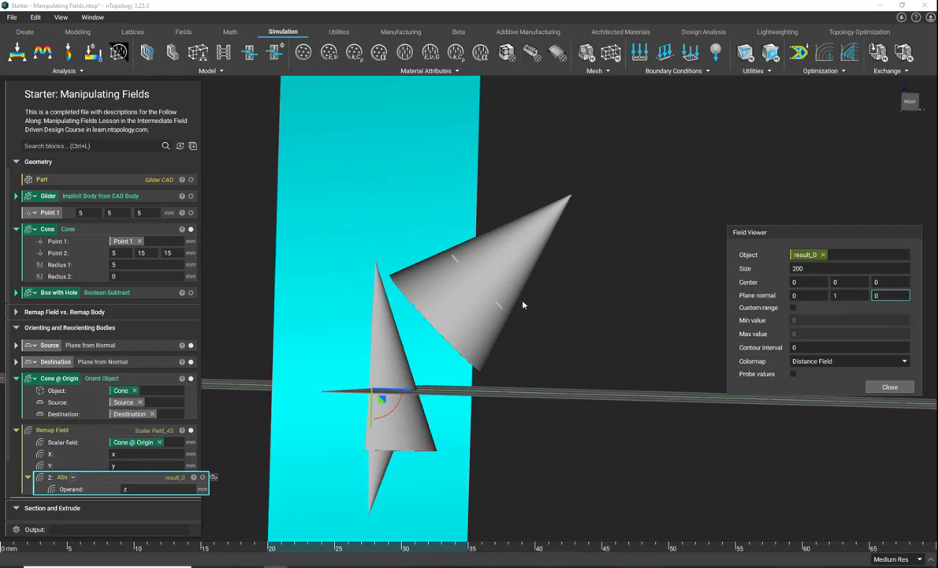
Step: Set the Field Viewer's contour interval to 5, enable value probing, and examine the Abs field from the back view
right_click_drag(561, 381, 478, 383)
left_click(834, 349)
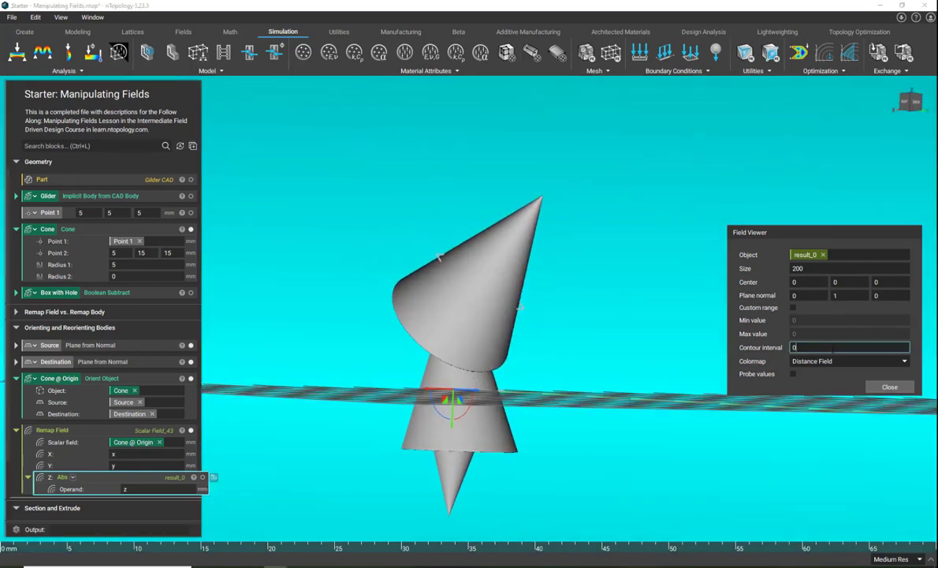
key("BackSpace")
key("BackSpace")
type("5")
scroll(694, 371, "down", 2)
right_click_drag(331, 375, 258, 360)
left_click(916, 101)
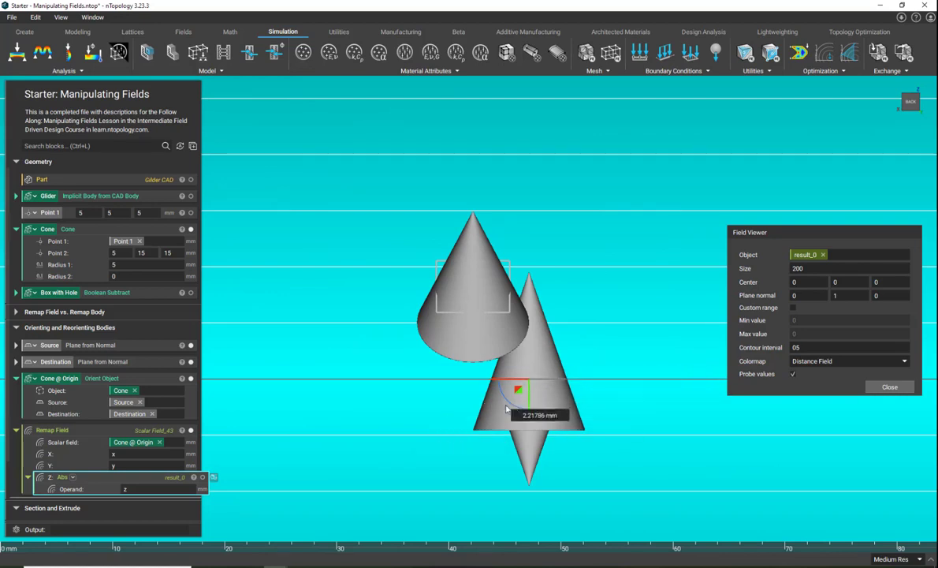
Step: Isolate the remapped field, display the Cone and Point 1 beside it, and close the Field Viewer to compare them
left_click(153, 430)
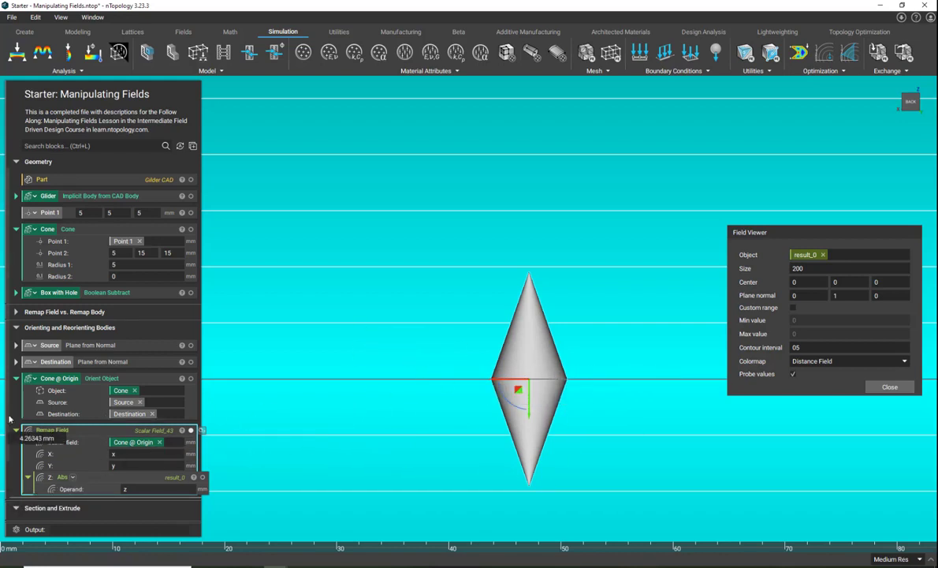
left_click(191, 228)
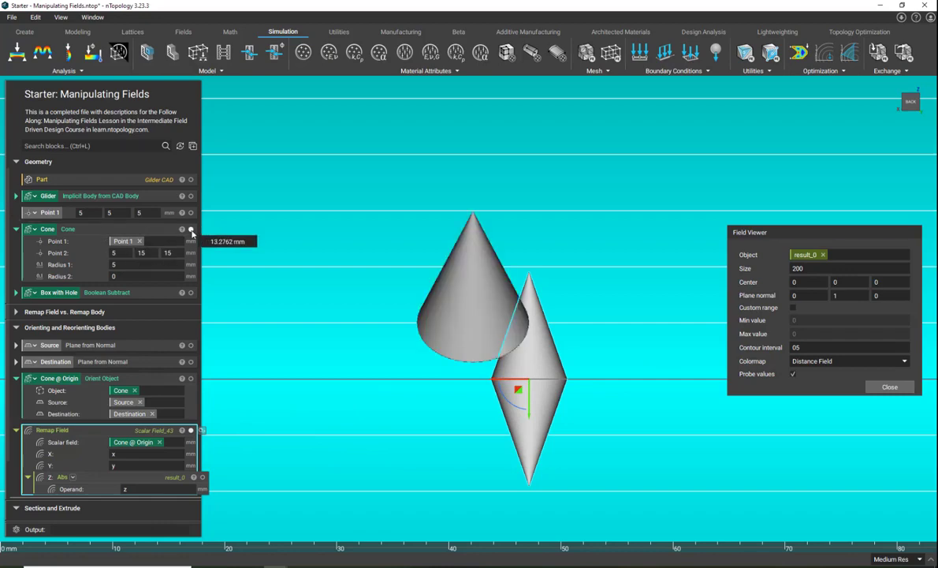
right_click_drag(483, 350, 544, 339)
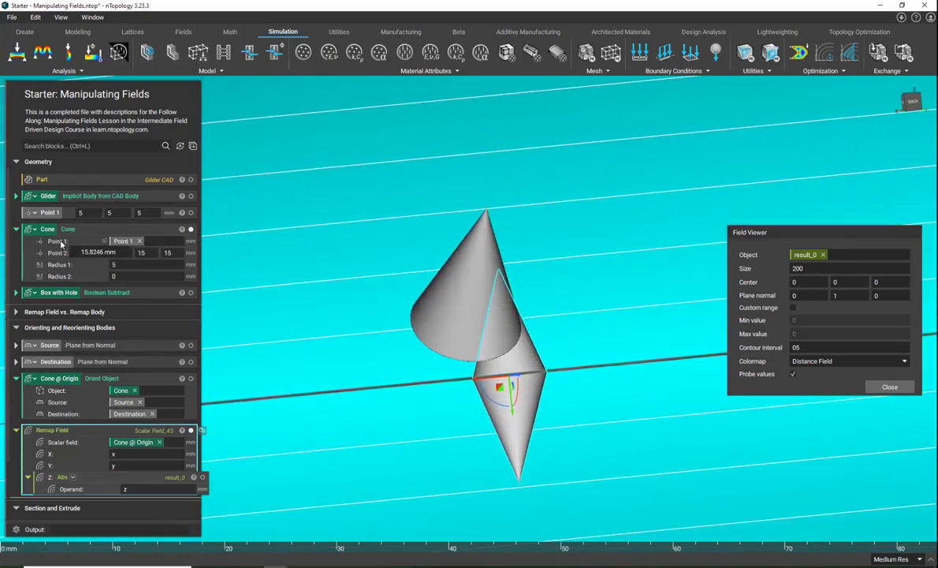
left_click(191, 212)
right_click_drag(349, 276, 505, 272)
left_click(890, 387)
right_click_drag(450, 329, 406, 330)
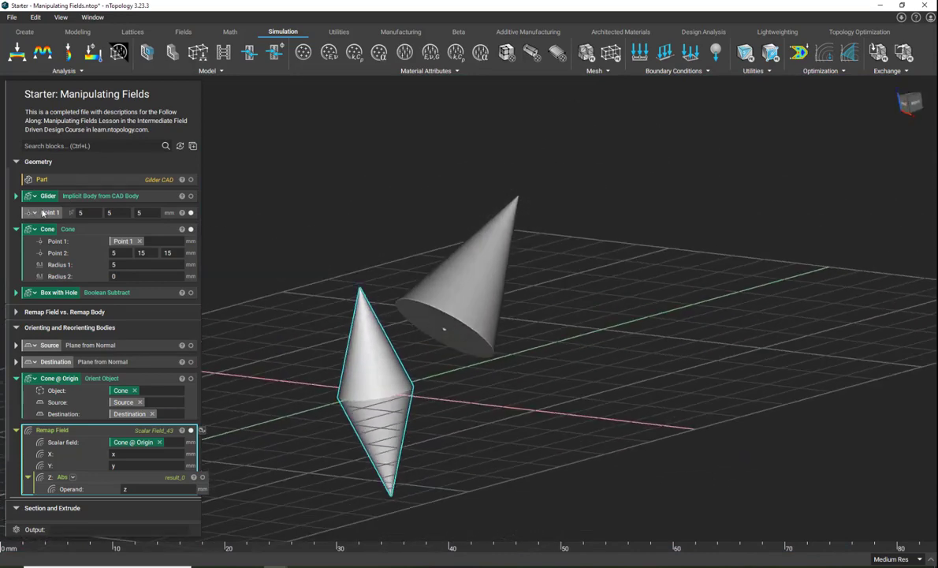
Step: Replace the Source plane's origin with Point 1
left_click(23, 345)
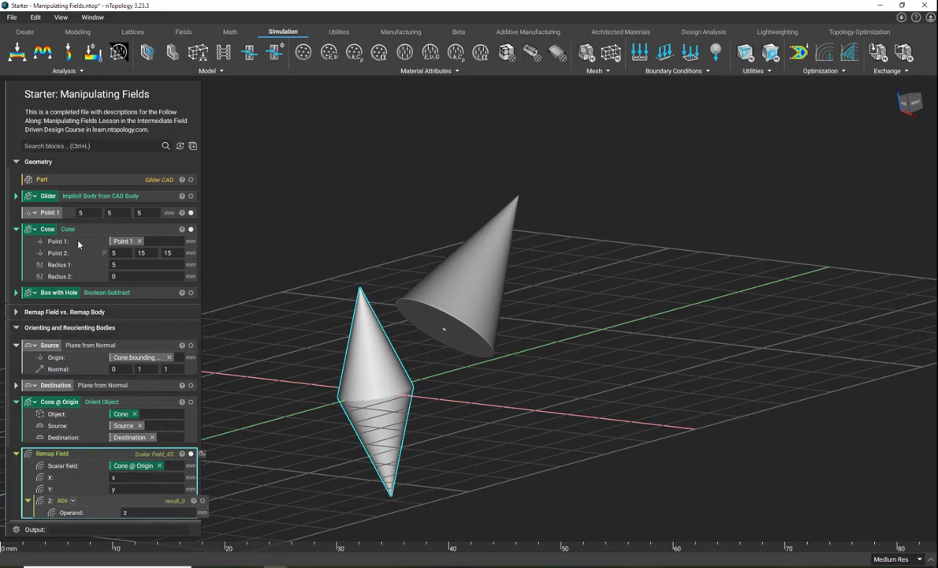
left_click_drag(49, 212, 124, 359)
right_click_drag(329, 391, 307, 377)
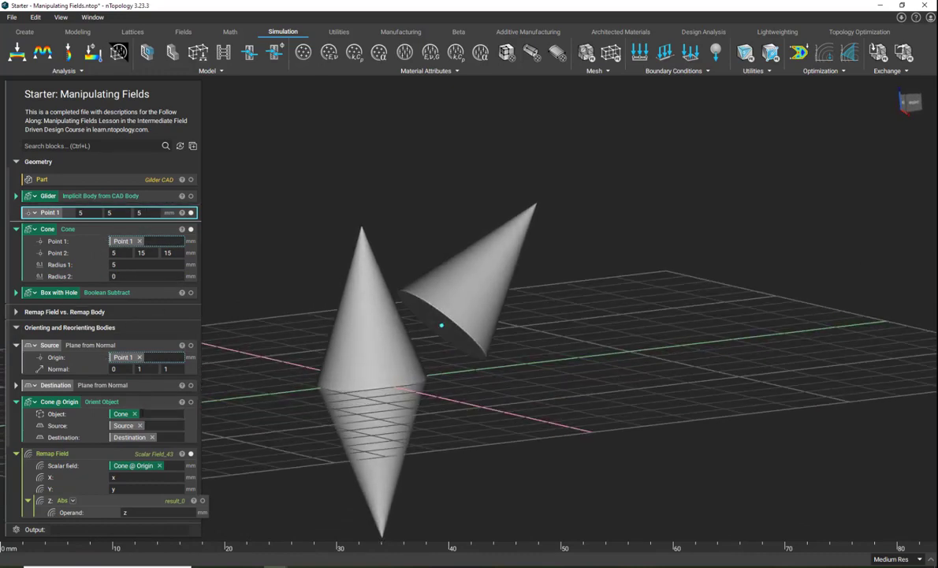
Step: Display Cone @ Origin alongside the Remap Field to compare them, and isolate the Remap Field result
left_click(154, 406)
right_click_drag(318, 341, 241, 319)
scroll(114, 487, "down", 3)
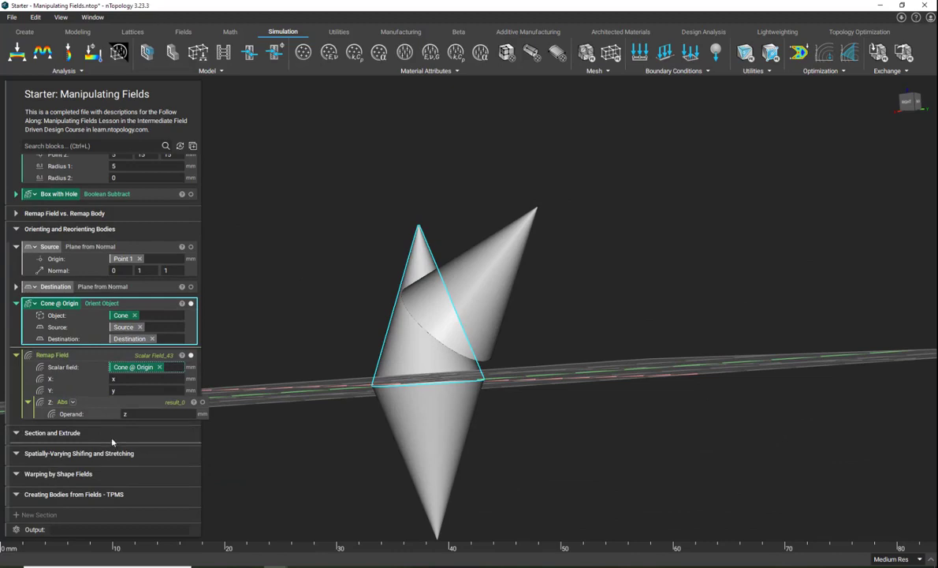
left_click(71, 355)
right_click_drag(454, 340, 472, 366)
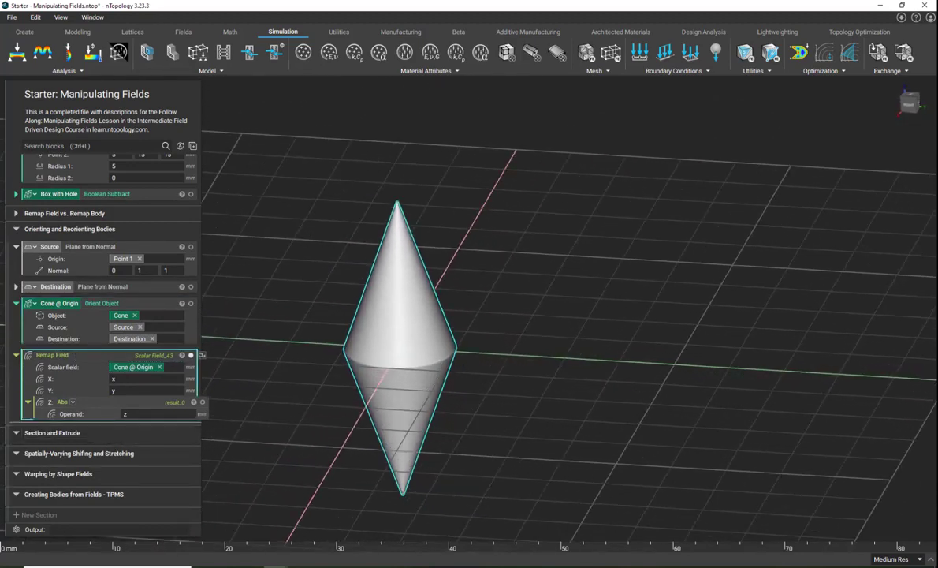
Step: Make a variable of the Remap Field block named "Cone Remap"
right_click(54, 362)
left_click(99, 405)
type("Cone Remap")
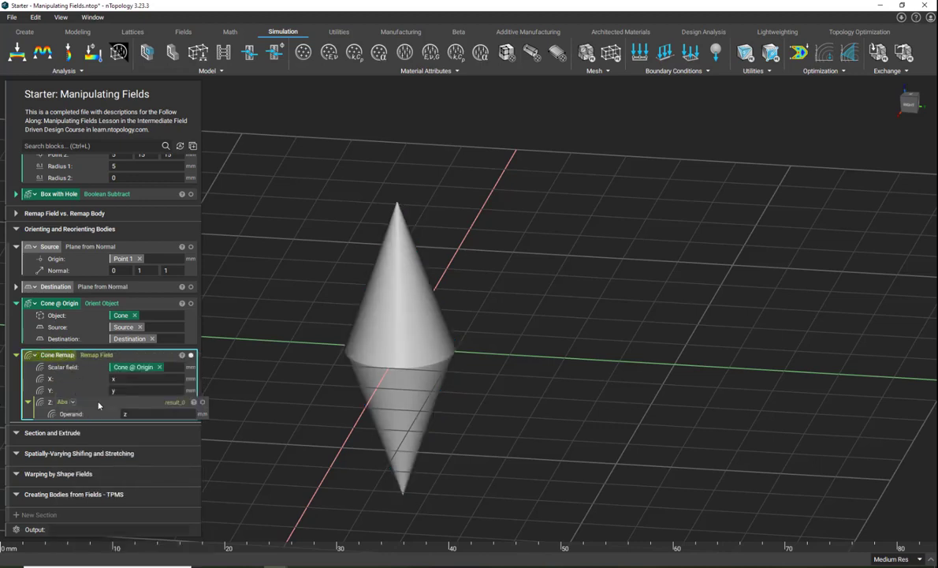
Step: Add an Orient Object block after Cone Remap and use Cone Remap as its object
scroll(396, 417, "down", 5)
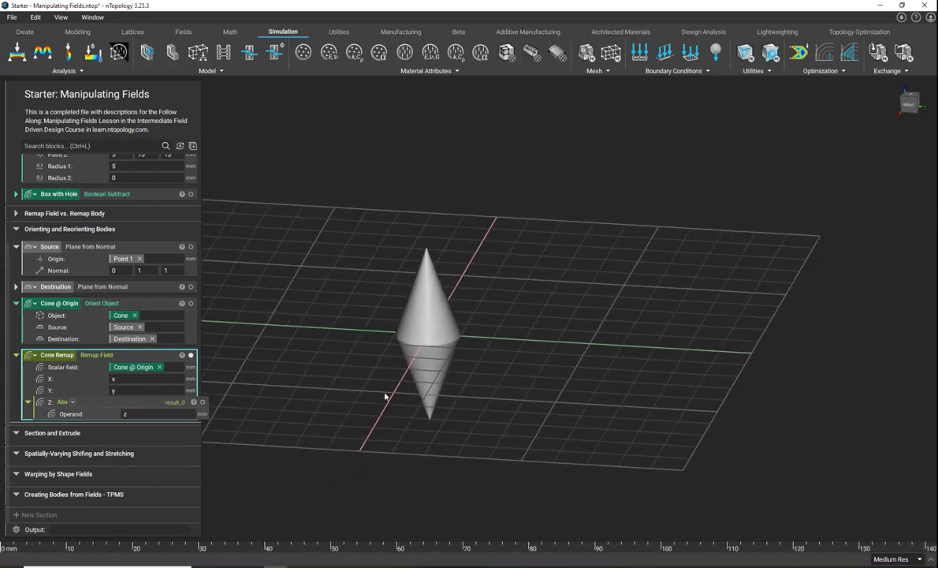
key("ctrl+l")
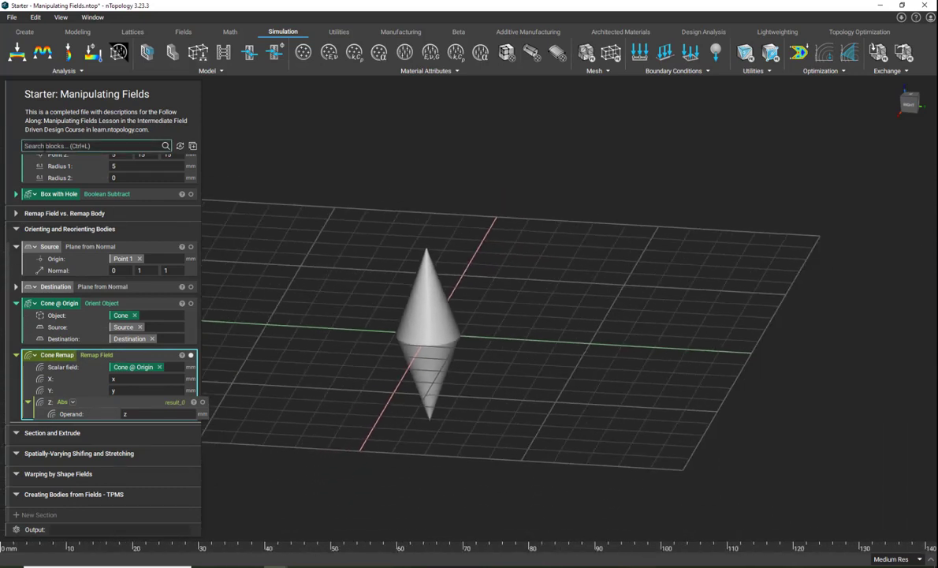
type("orient obj")
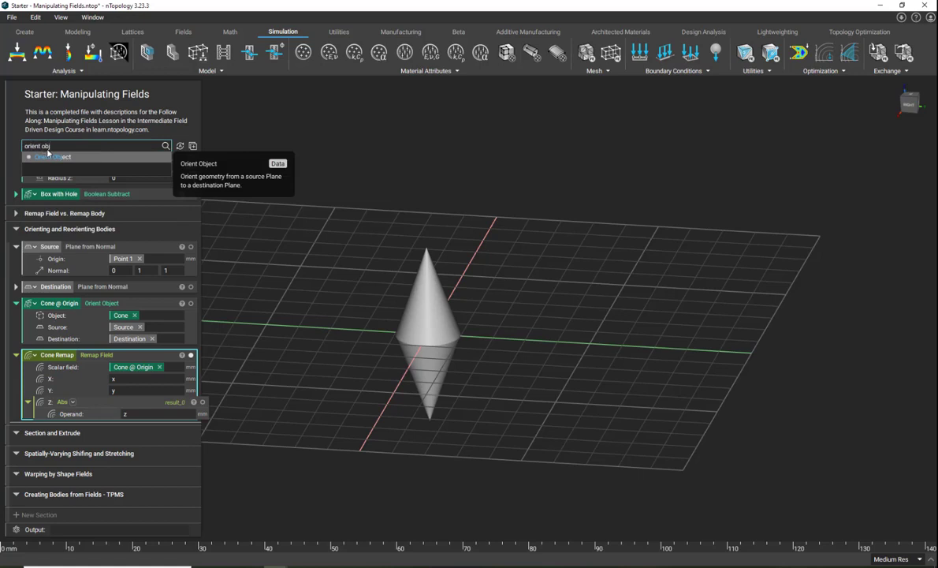
left_click(49, 156)
left_click_drag(63, 354, 170, 442)
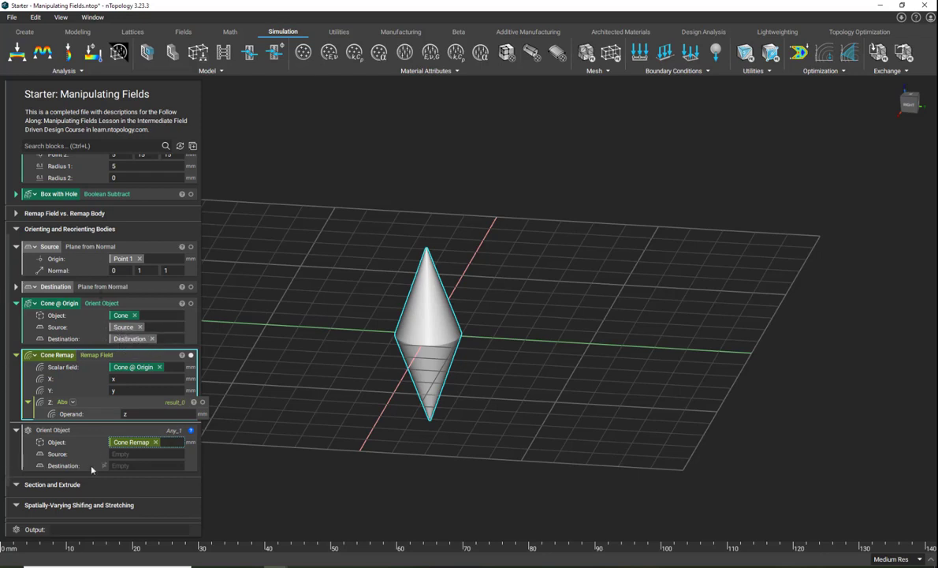
Step: Set the new Orient Object's source to the Destination plane and its destination to the Source plane
left_click_drag(50, 250, 122, 476)
left_click_drag(122, 470, 123, 471)
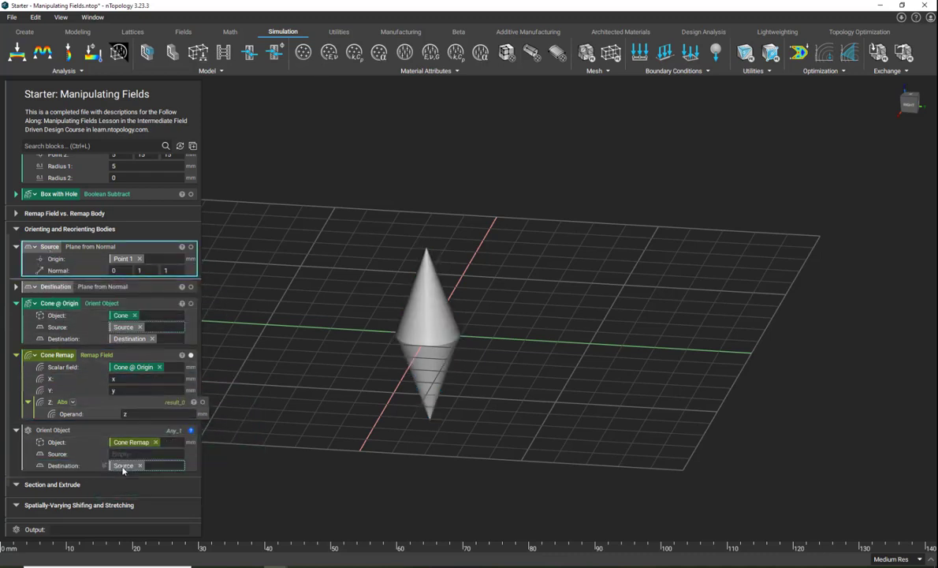
left_click_drag(66, 289, 147, 453)
right_click_drag(358, 379, 445, 340)
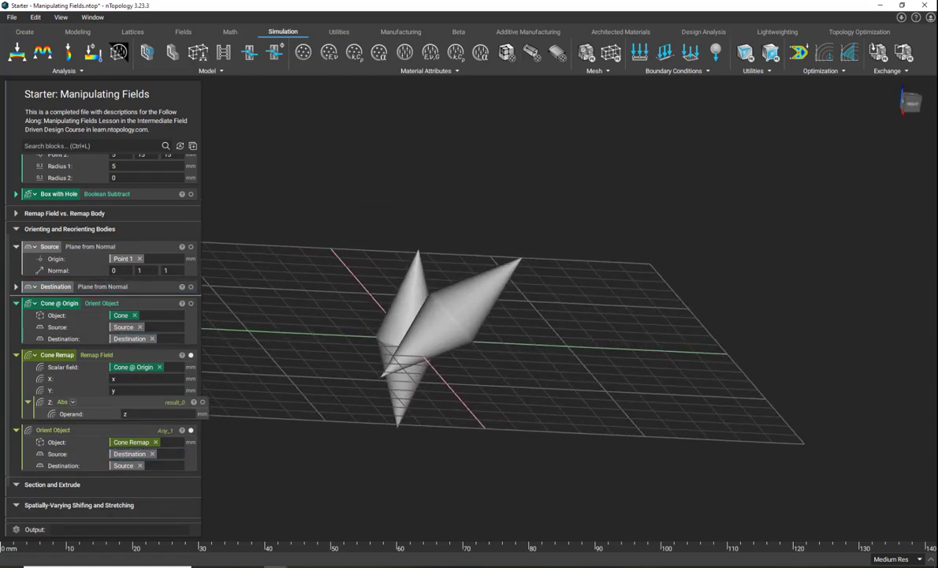
Step: Hide Cone Remap, compare the reoriented double cone with the original Cone, and isolate the Orient Object result
left_click(47, 247)
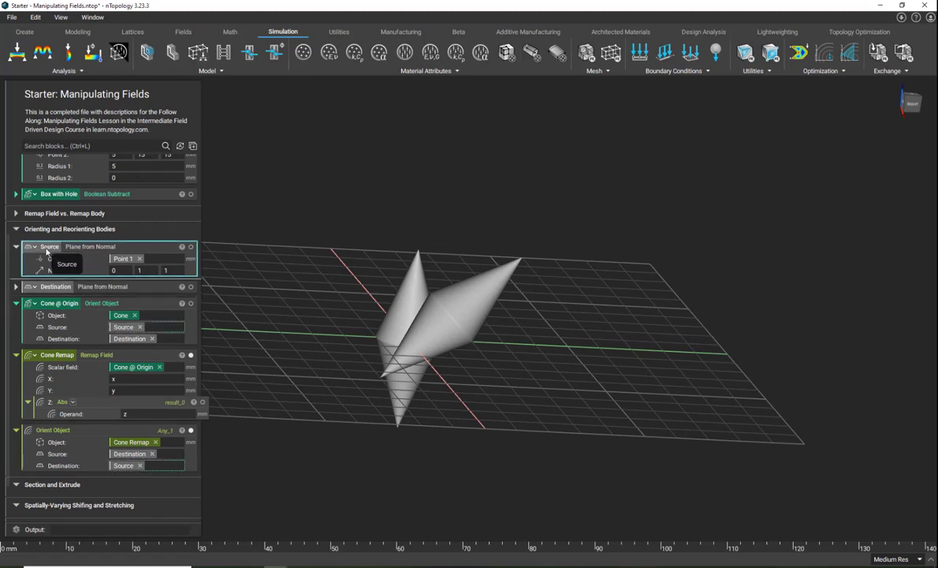
left_click(47, 287)
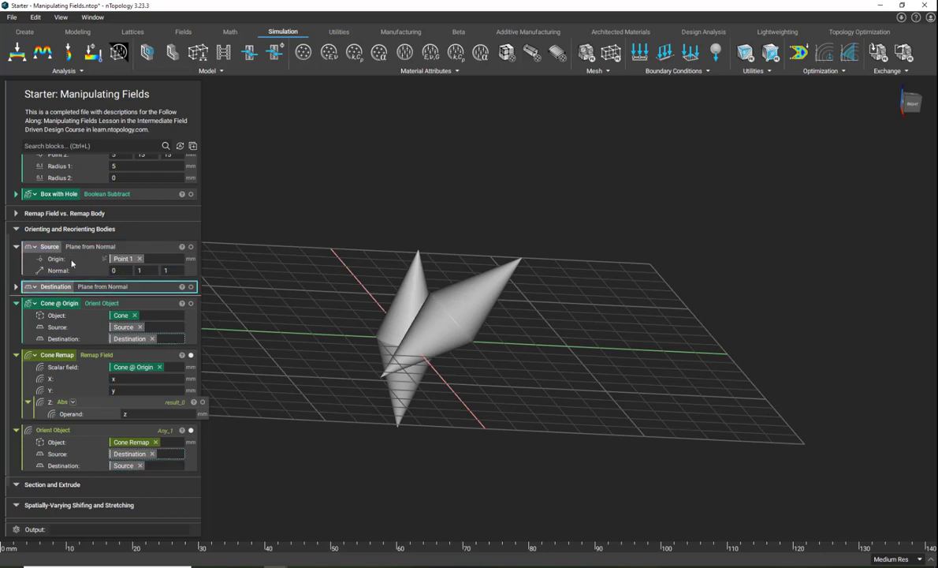
right_click_drag(495, 425, 460, 416)
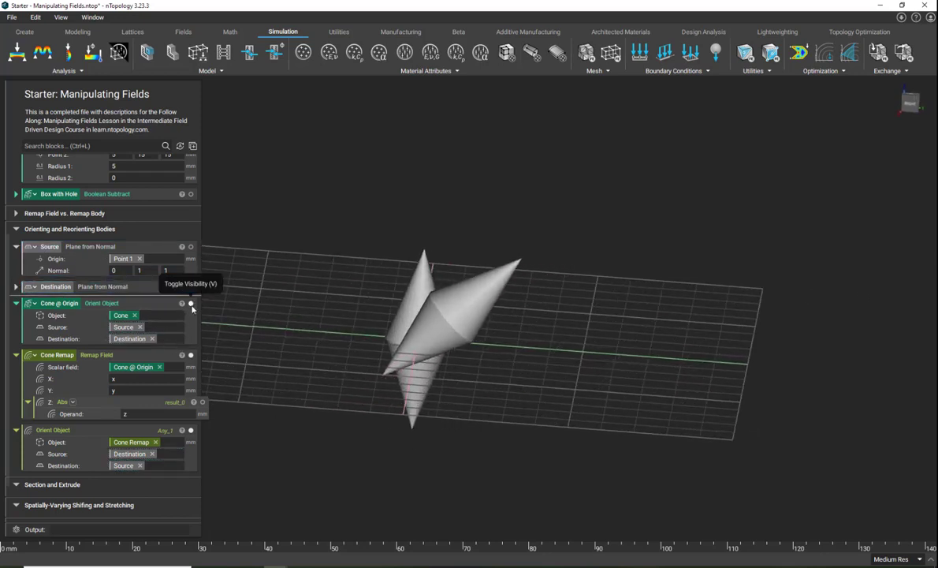
left_click(191, 355)
scroll(190, 300, "up", 3)
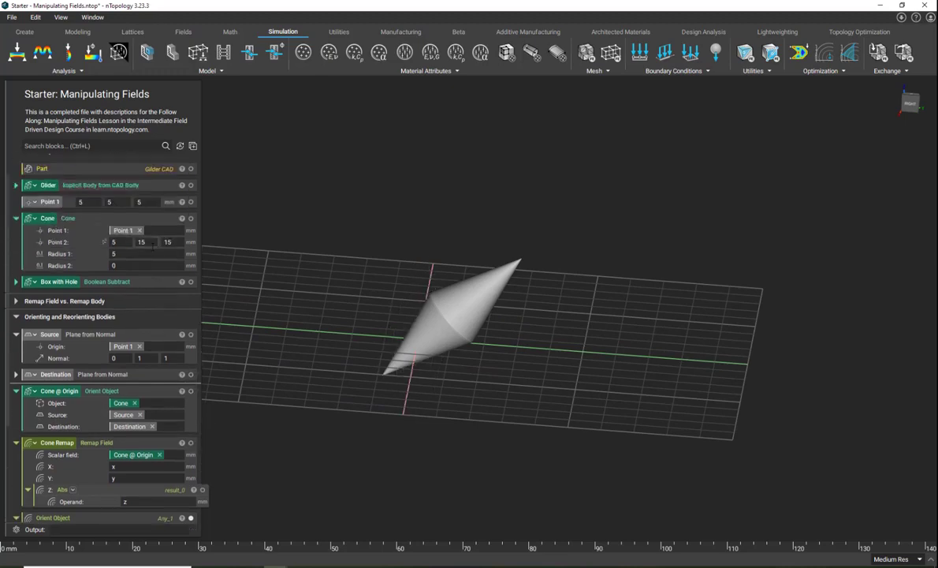
left_click(193, 245)
right_click_drag(267, 267, 439, 389)
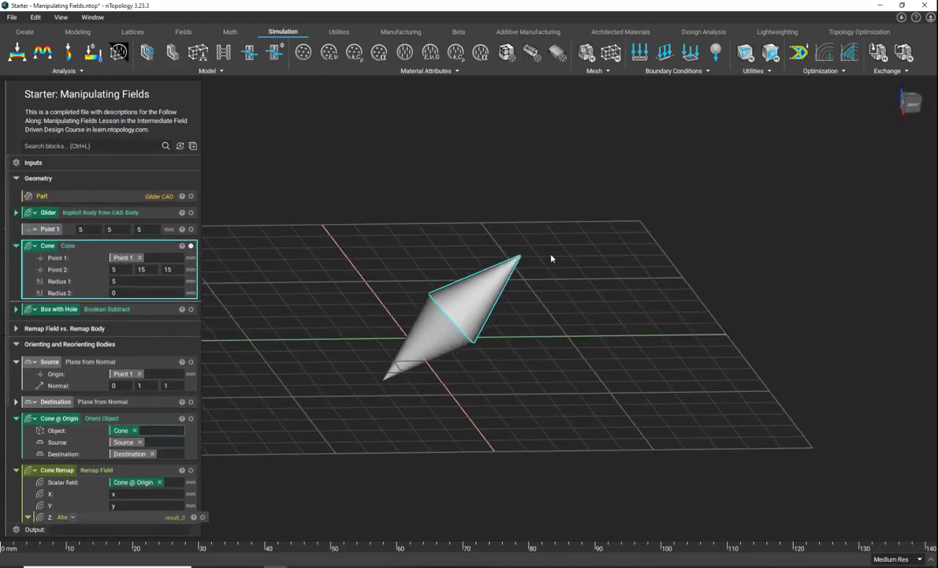
scroll(85, 385, "down", 3)
left_click(75, 379)
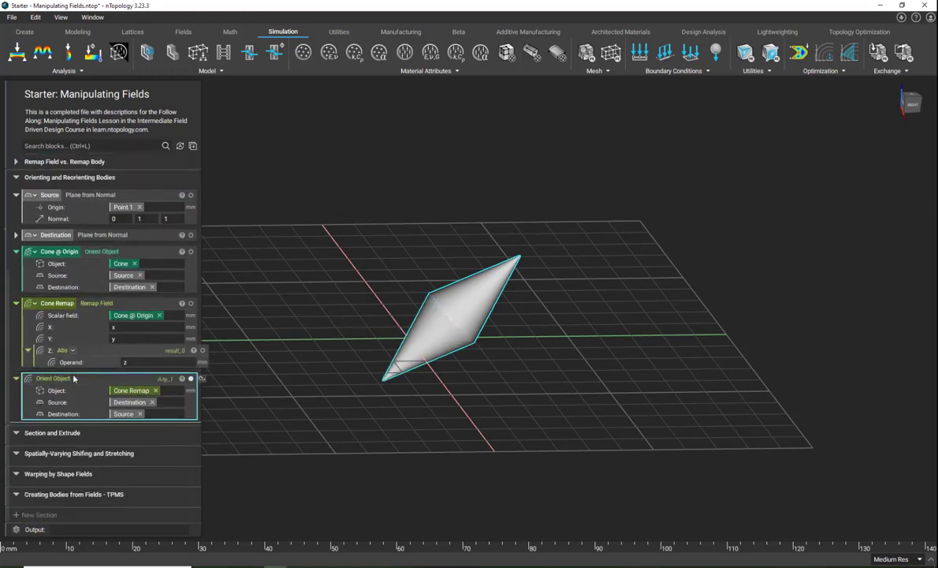
mouse_move(432, 311)
right_mouse_down()
mouse_move(274, 313)
mouse_move(430, 309)
right_mouse_up()
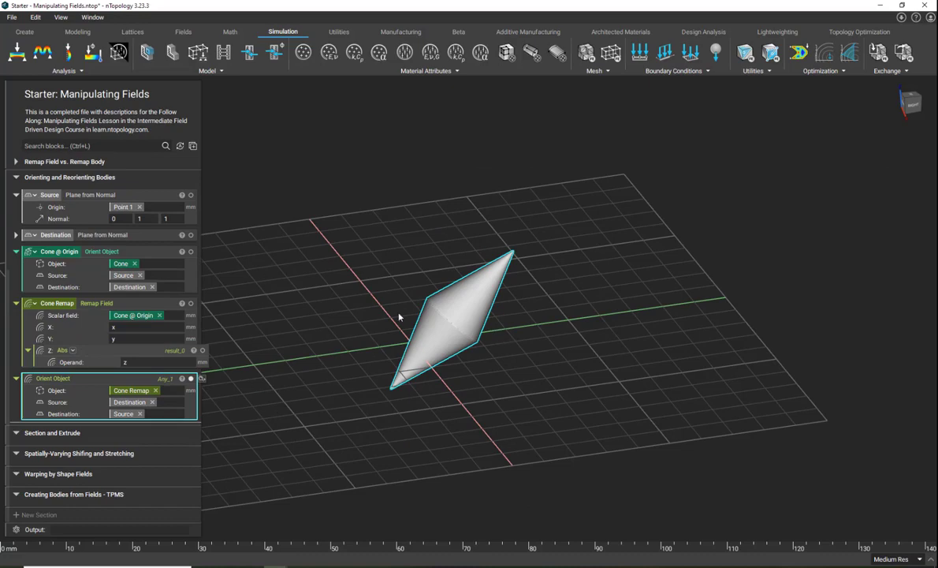
right_click_drag(293, 396, 709, 389)
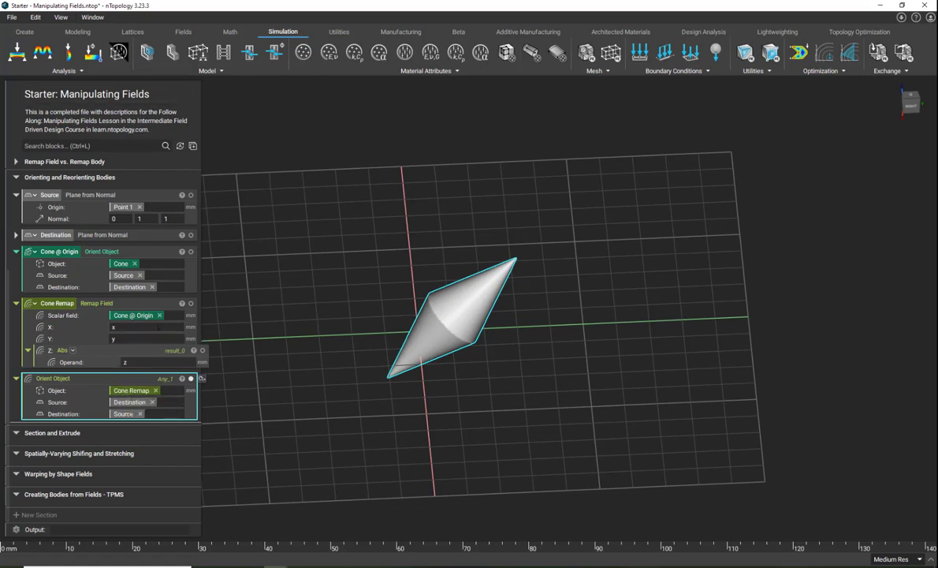
Step: Replace the new Orient Object's object with the body property of Cone Remap
left_click(182, 304)
left_click_drag(292, 373, 134, 391)
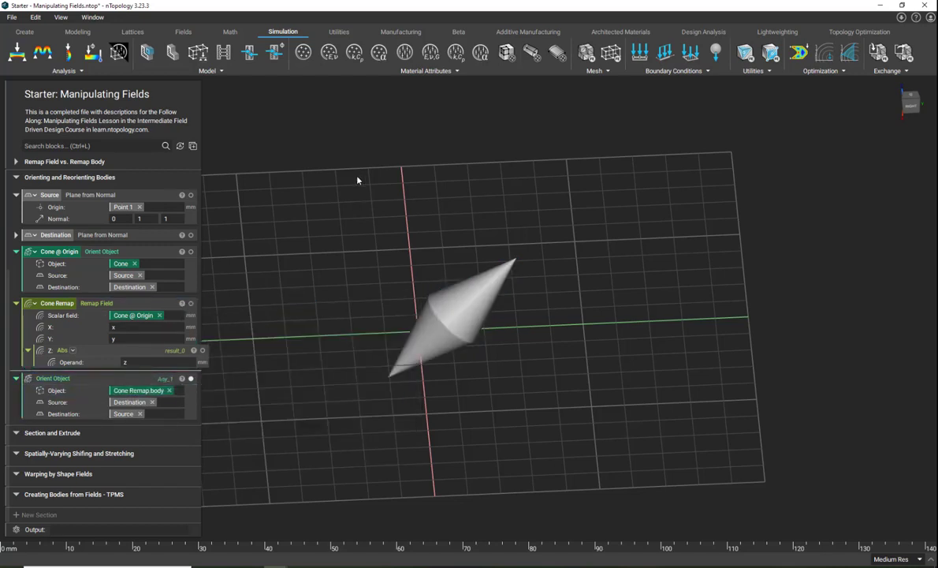
left_click(128, 384)
right_click_drag(502, 220, 358, 102)
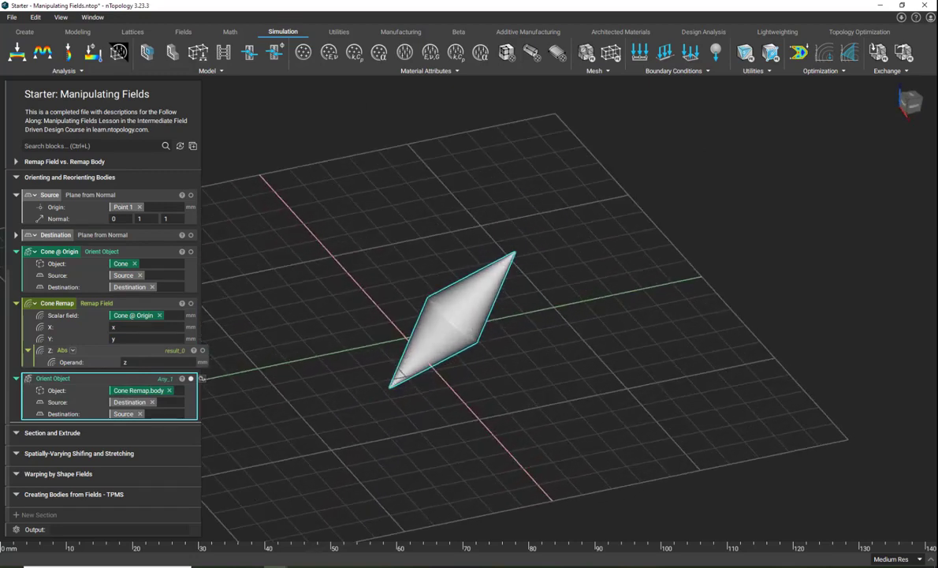
right_click_drag(335, 332, 301, 313)
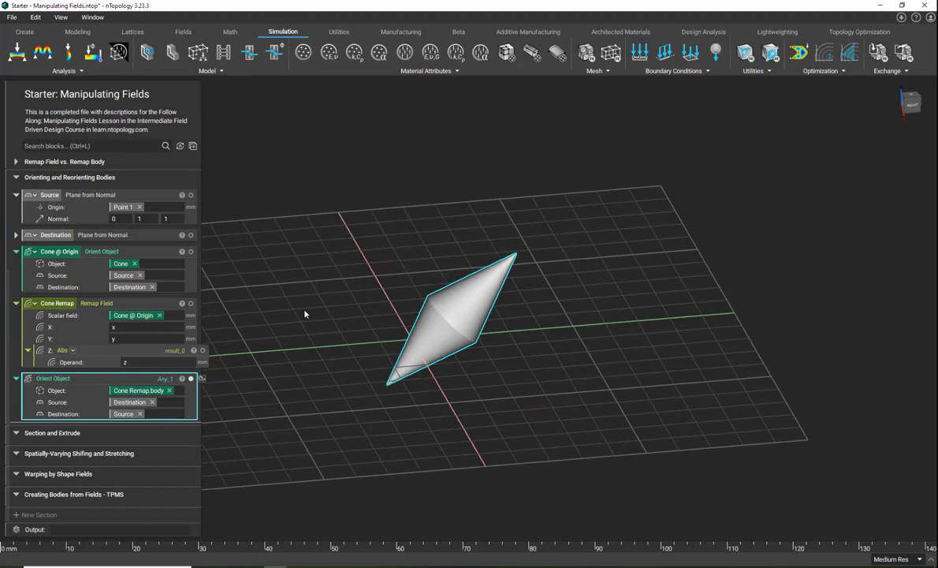
Step: Collapse the Orienting and Reorienting Bodies section and the Cone block, and isolate the Glider with the grid hidden
left_click(16, 176)
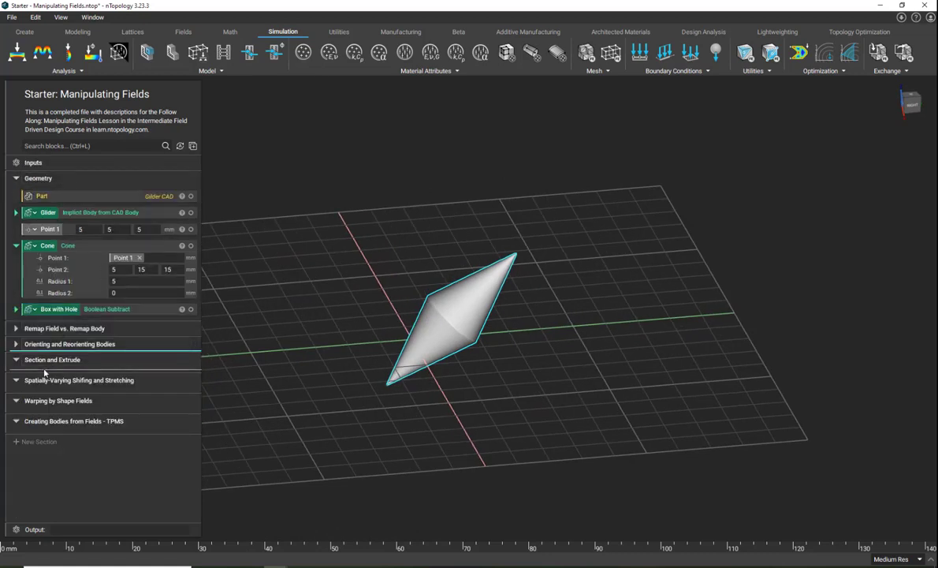
left_click(16, 245)
left_click(93, 211)
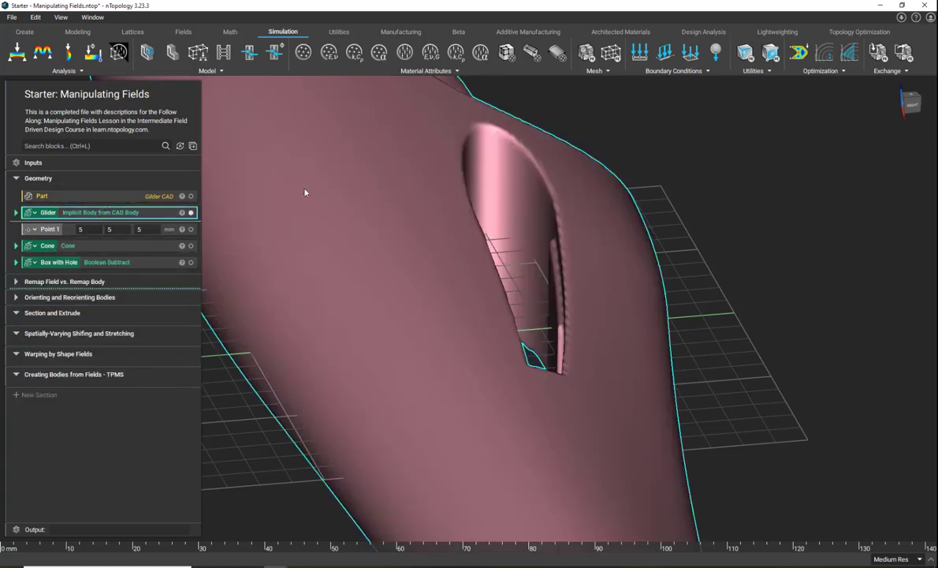
left_click(59, 18)
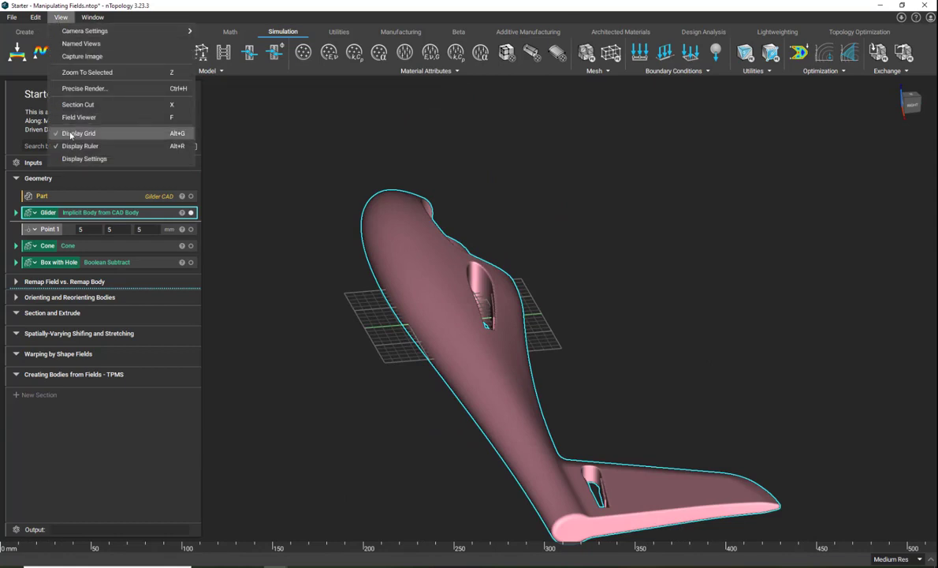
left_click(73, 133)
right_click_drag(457, 318, 325, 193)
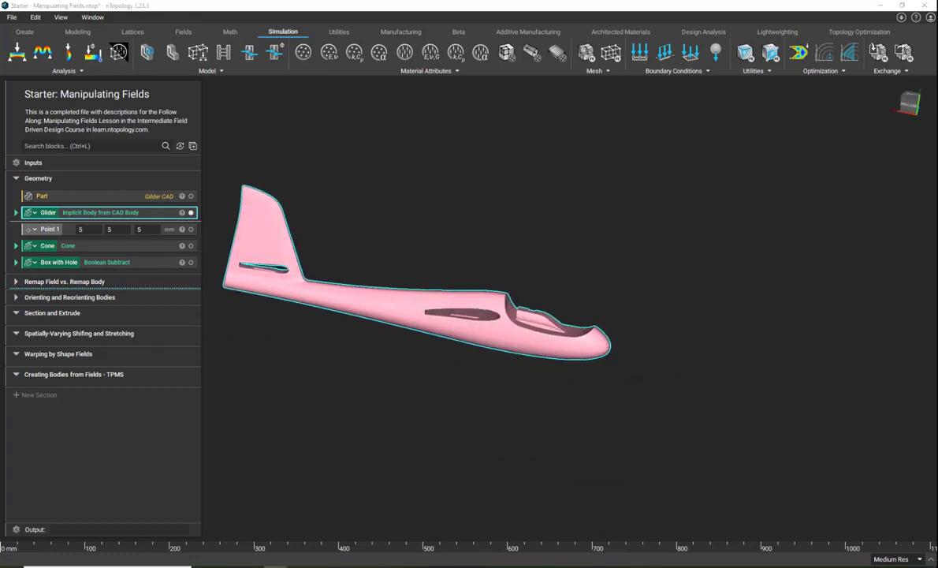
Step: Add a Remap Field block to the Section and Extrude section with Glider as its scalar field
left_click(57, 146)
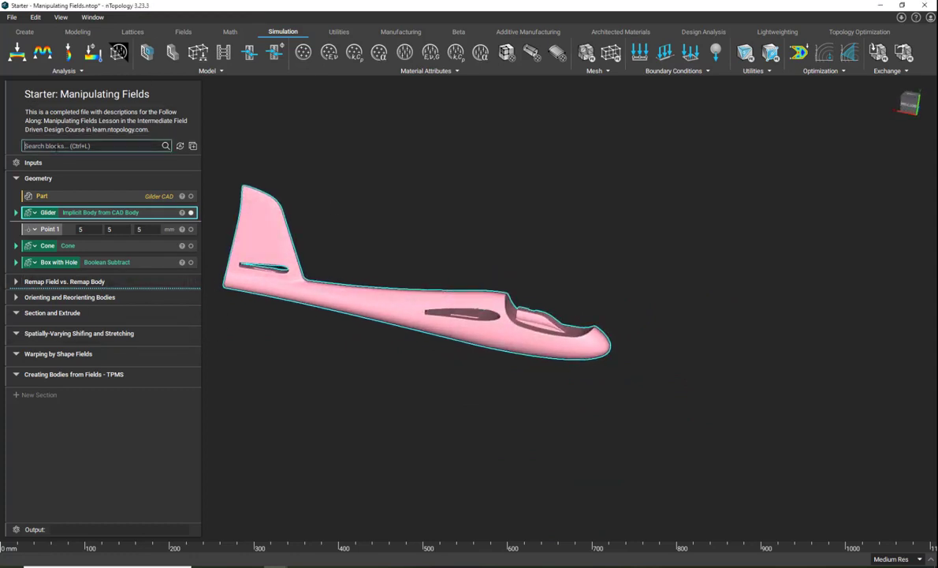
type("remap")
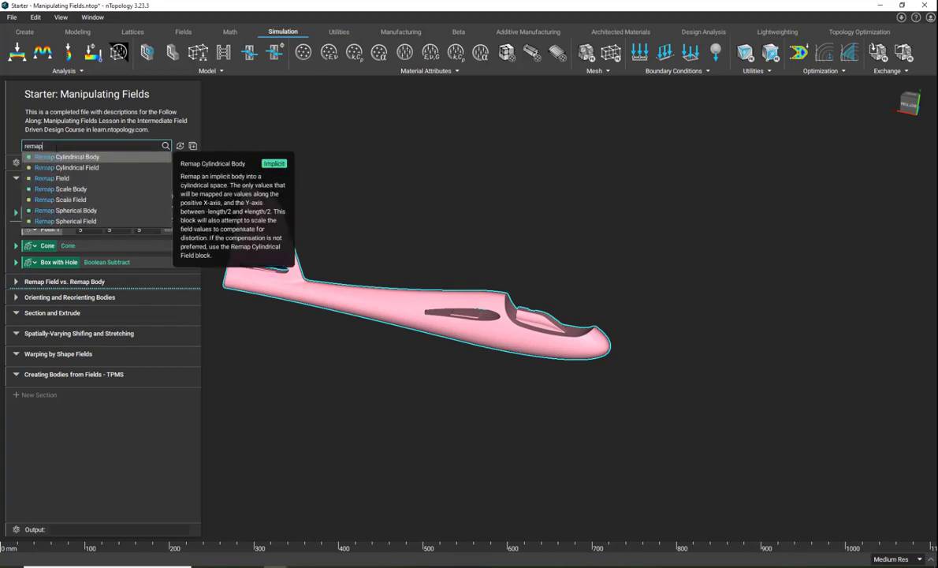
left_click(52, 178)
left_click_drag(56, 252, 111, 394)
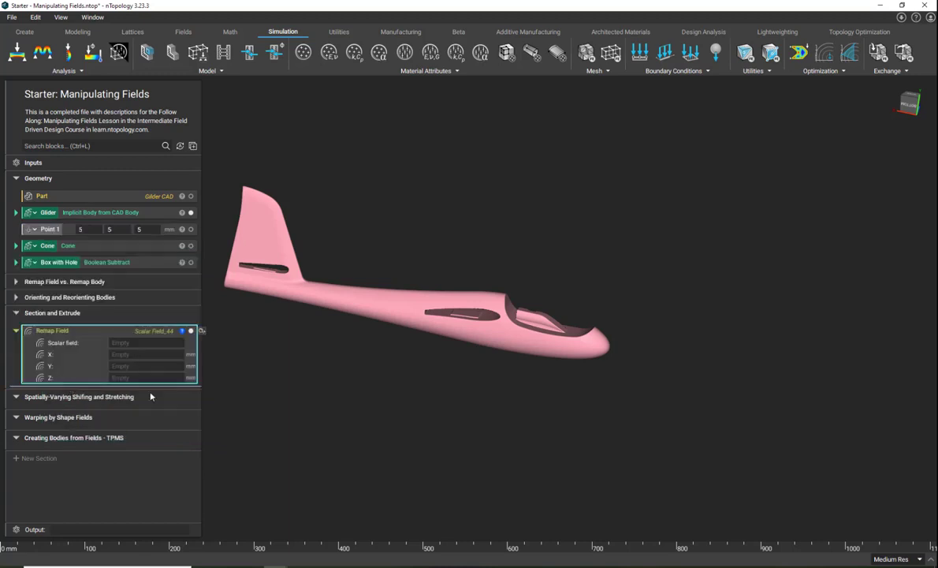
right_click_drag(431, 335, 359, 244)
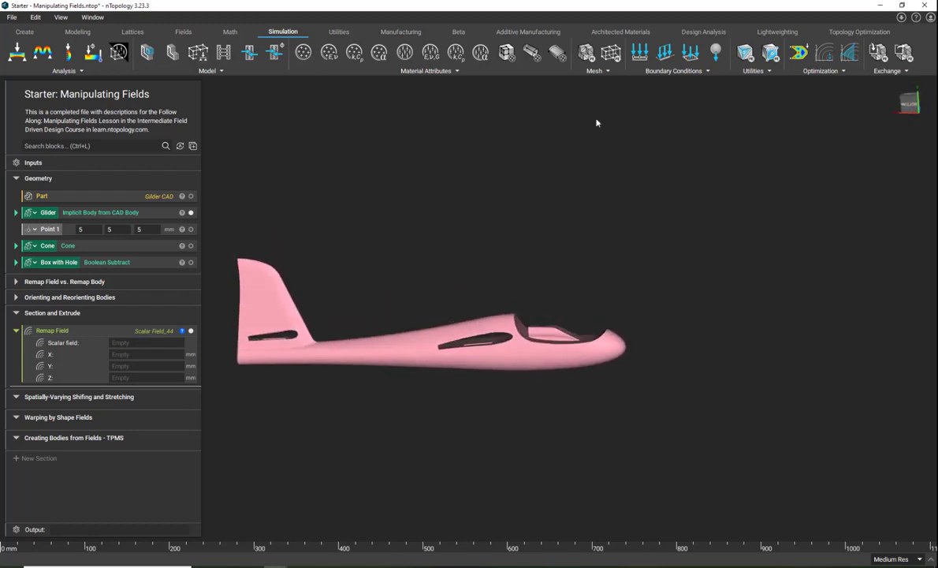
left_click(48, 214)
left_click_drag(49, 219, 146, 342)
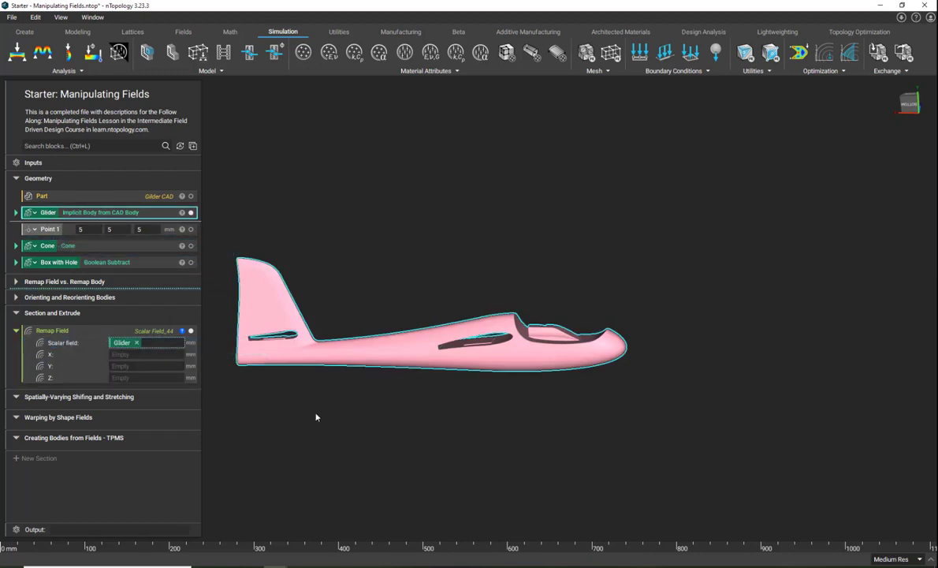
Step: Set the glider Remap Field's X input to x and its Y input to y
left_click(146, 354)
right_click_drag(478, 288, 444, 197)
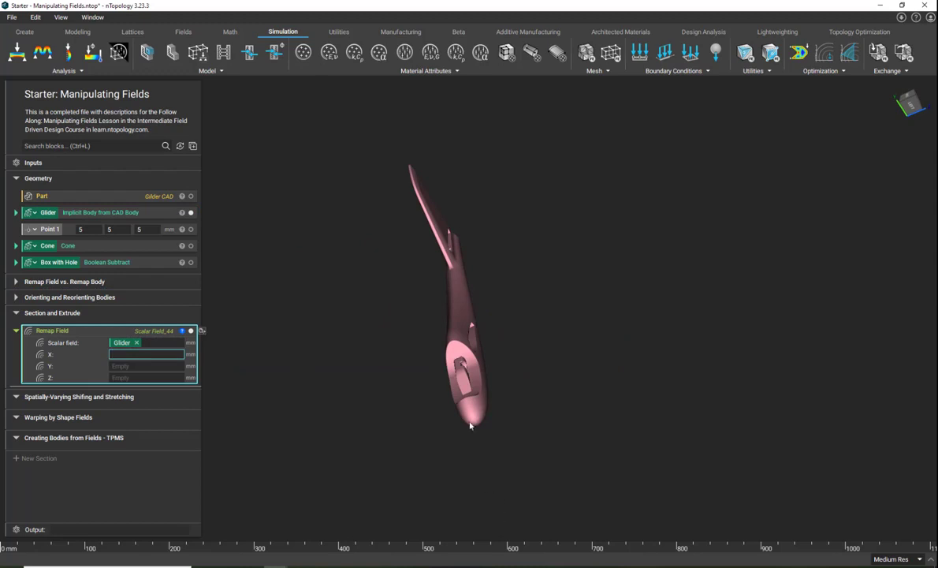
type("x")
key("Tab")
type("y")
left_click(314, 390)
Step: Add a Plane from Normal block below the glider's Remap Field and view the model from the front
key("ctrl+l")
type("plane")
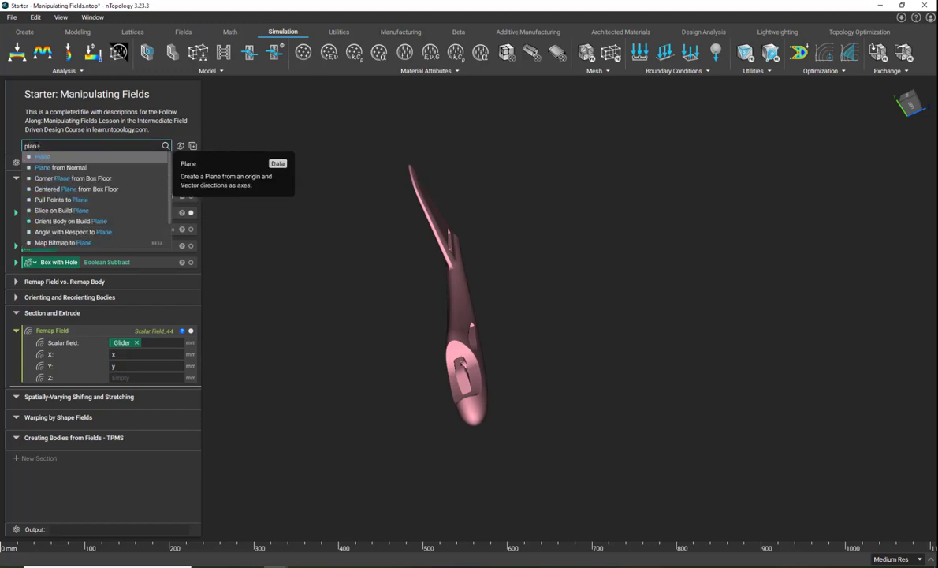
left_click(38, 168)
right_click_drag(344, 390, 441, 307)
left_click(912, 102)
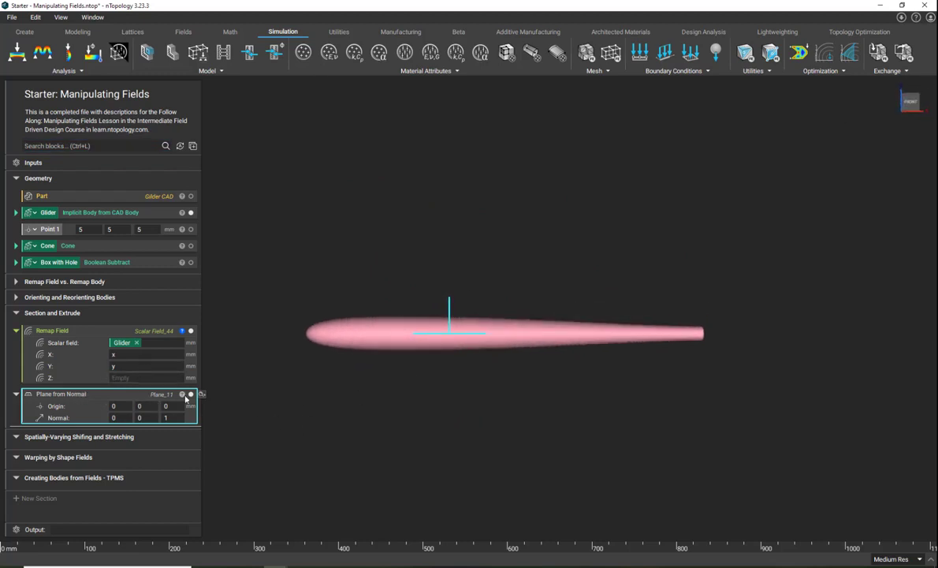
Step: Use the new plane's origin z property as the Z input of the glider's Remap Field
left_click(183, 394)
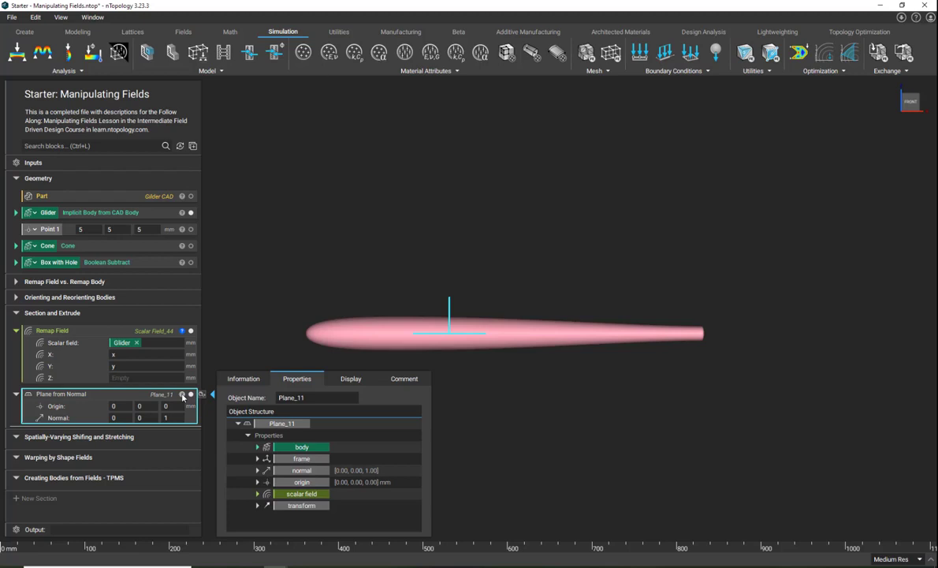
left_click(257, 481)
scroll(309, 506, "down", 1)
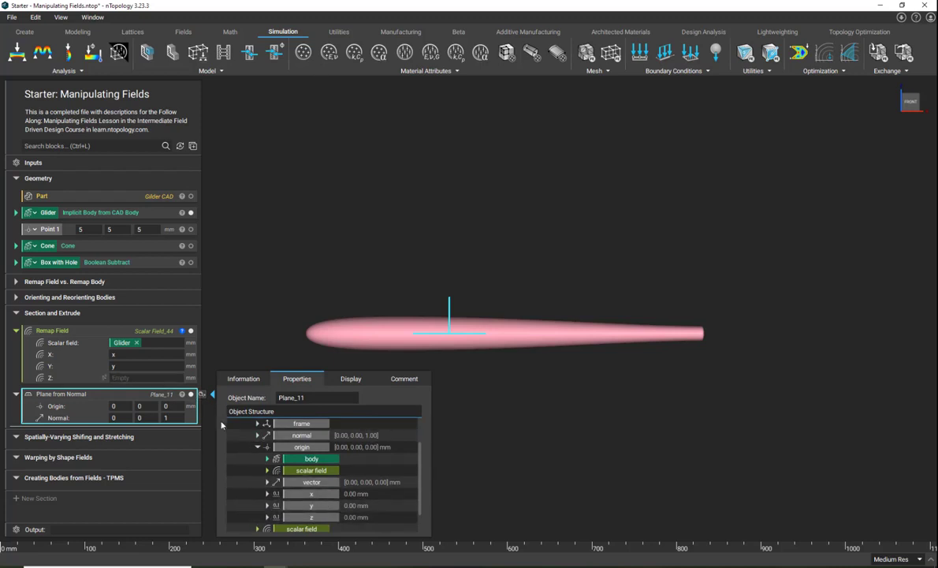
left_click_drag(315, 517, 154, 378)
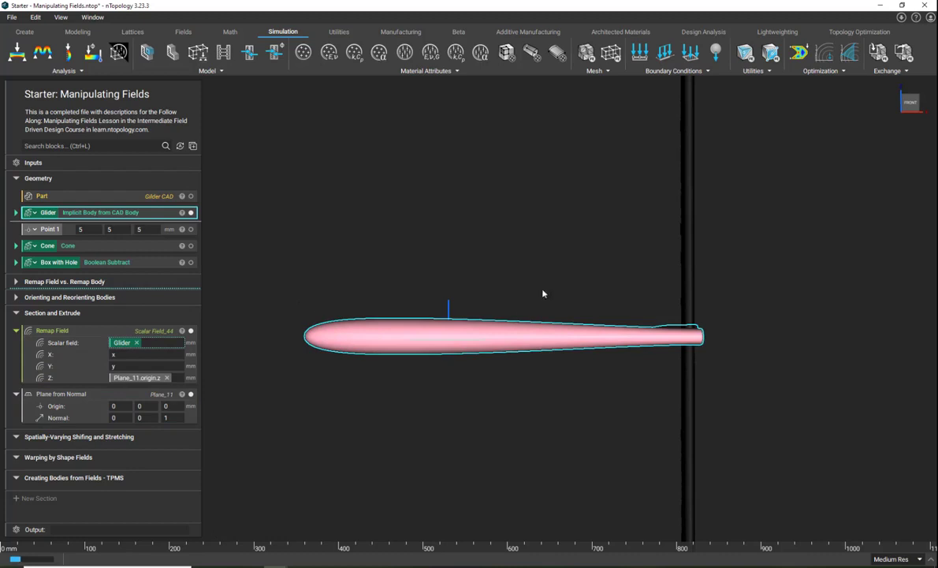
Step: Hide the glider's Remap Field result and open its scalar field in the Field Viewer
right_click_drag(674, 201, 648, 145)
right_click_drag(535, 251, 540, 197)
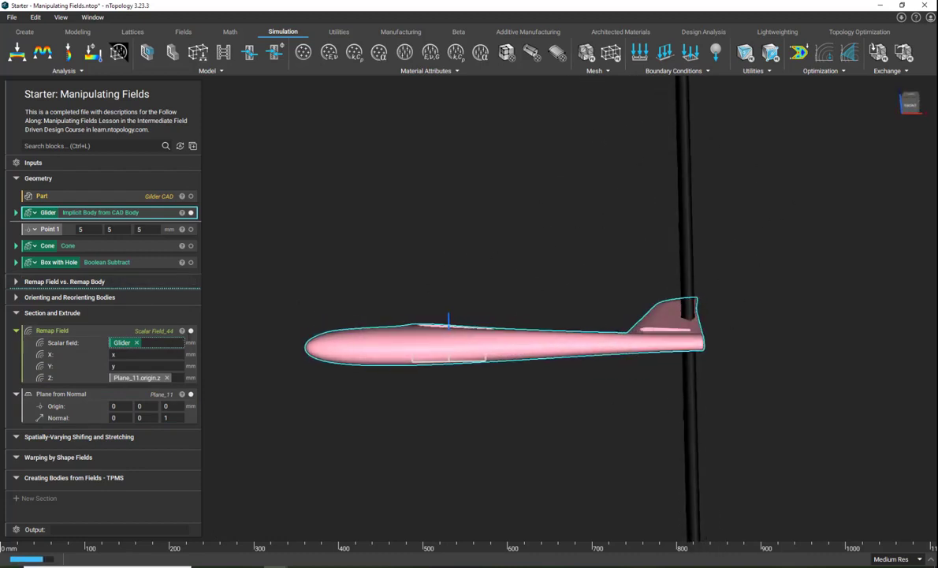
left_click(133, 332)
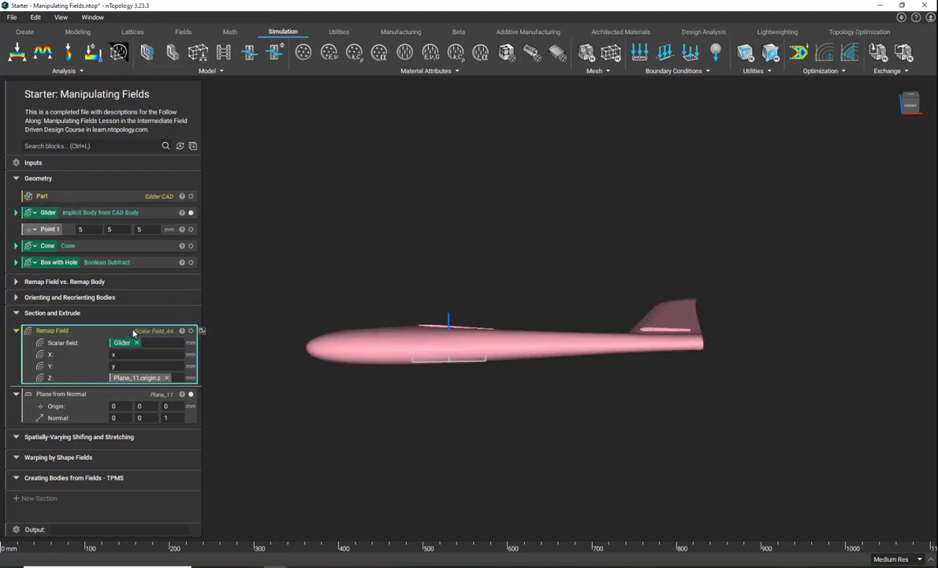
key("f")
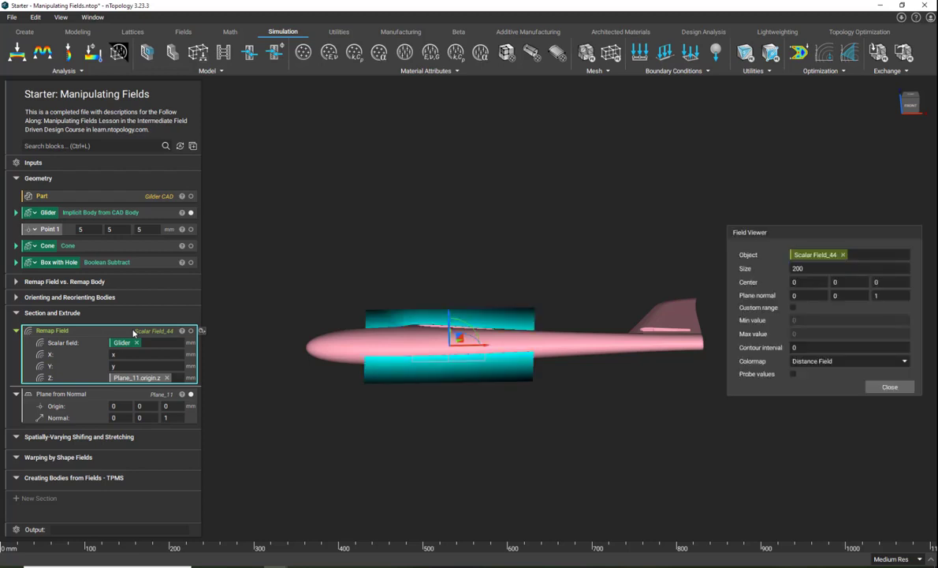
Step: Hide the Glider body and set the Field Viewer size to 2000 for the remapped scalar field
left_click(842, 295)
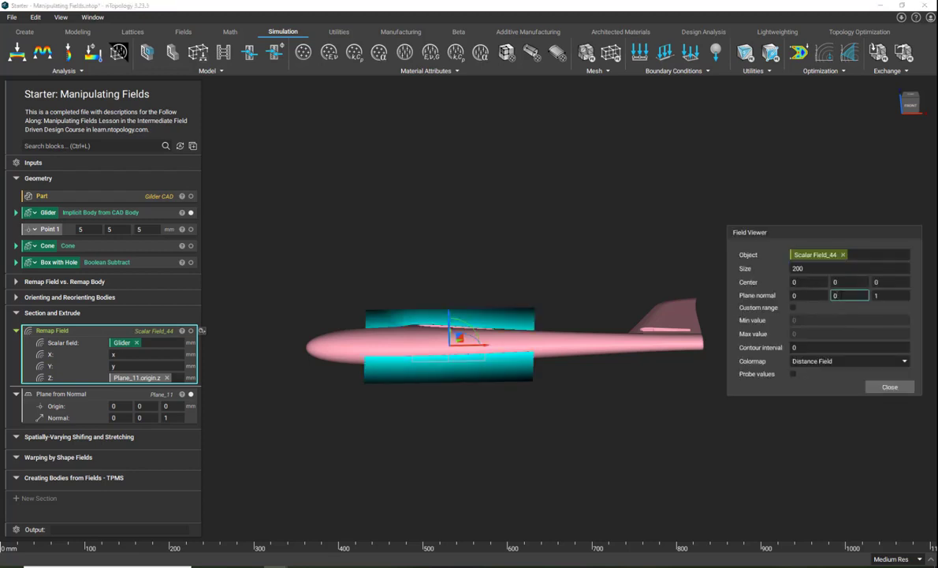
left_click(293, 462)
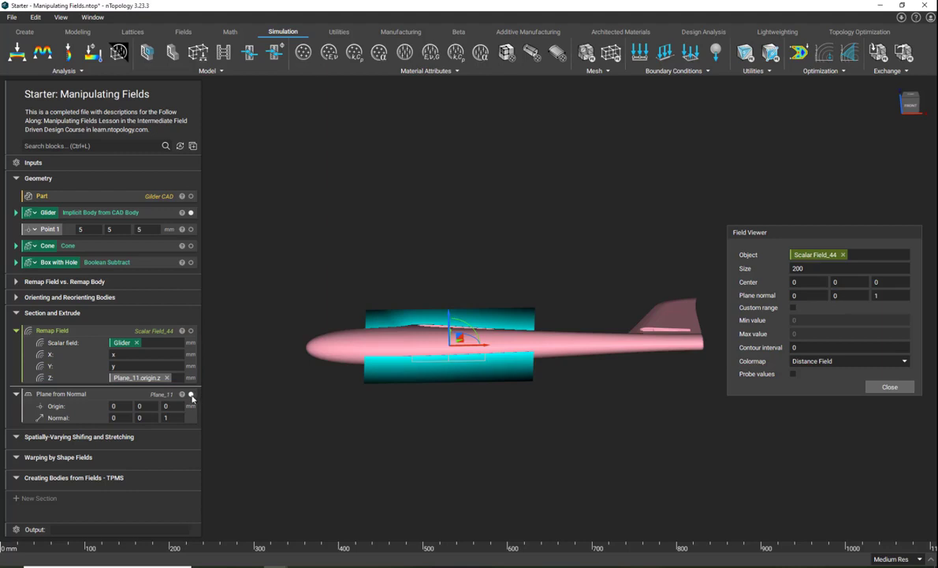
left_click(190, 212)
right_click_drag(387, 322, 681, 335)
left_click(848, 269)
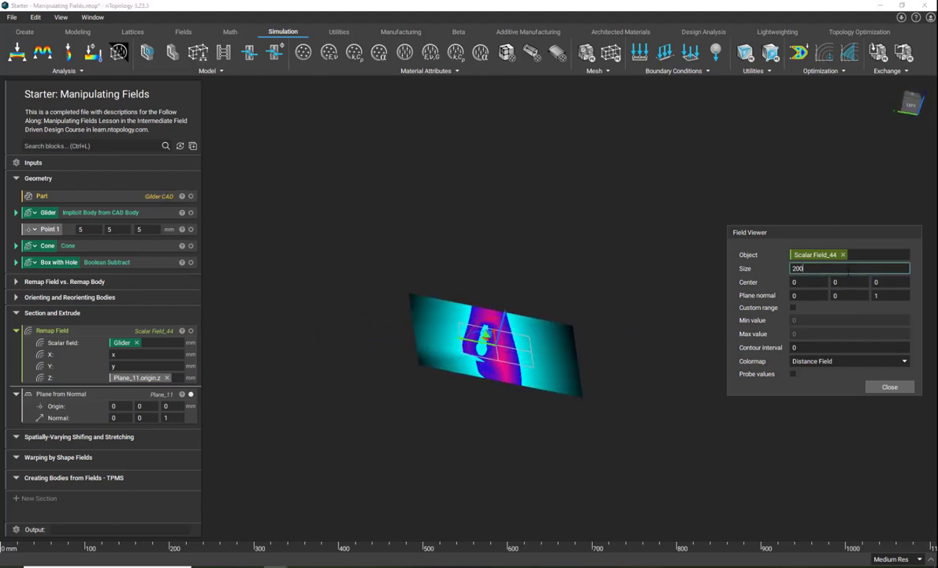
type("0")
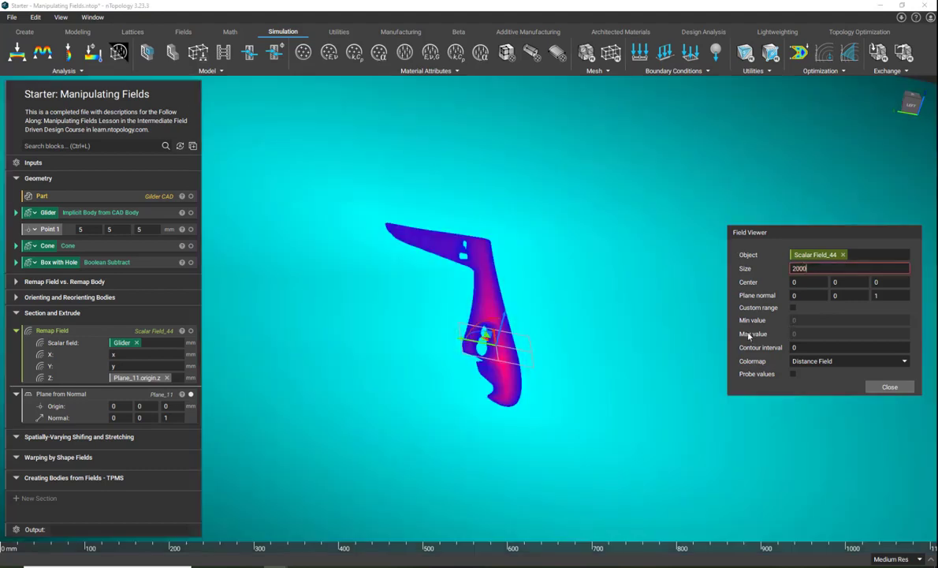
Step: Move the field viewing plane along Z to about 15.7 and examine the glider's profile in the field
right_click_drag(748, 335, 413, 307)
left_click_drag(473, 319, 519, 293)
right_click_drag(419, 243, 301, 293)
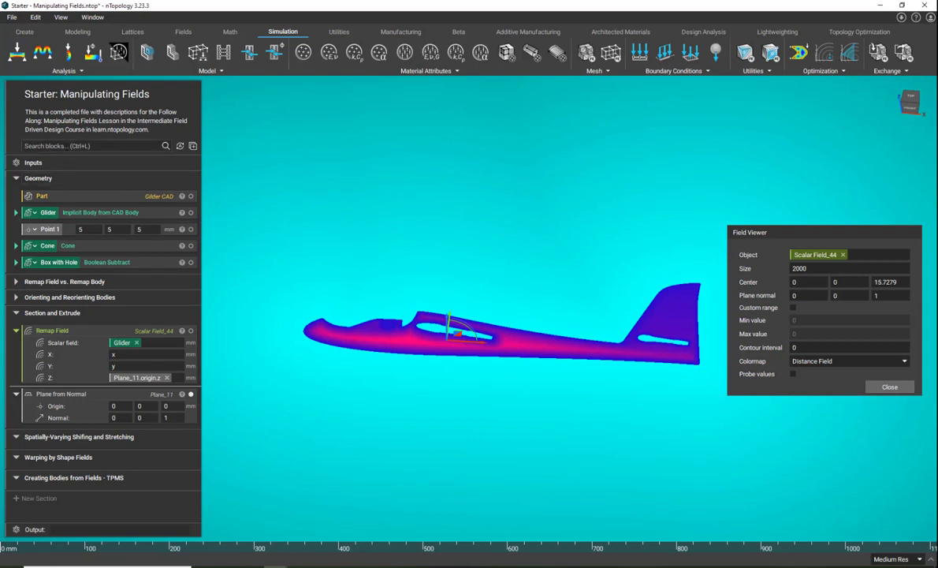
Step: Add a Boolean Intersect block in Section and Extrude and use the glider's Remap Field as its first body
left_click(62, 145)
type("boolean")
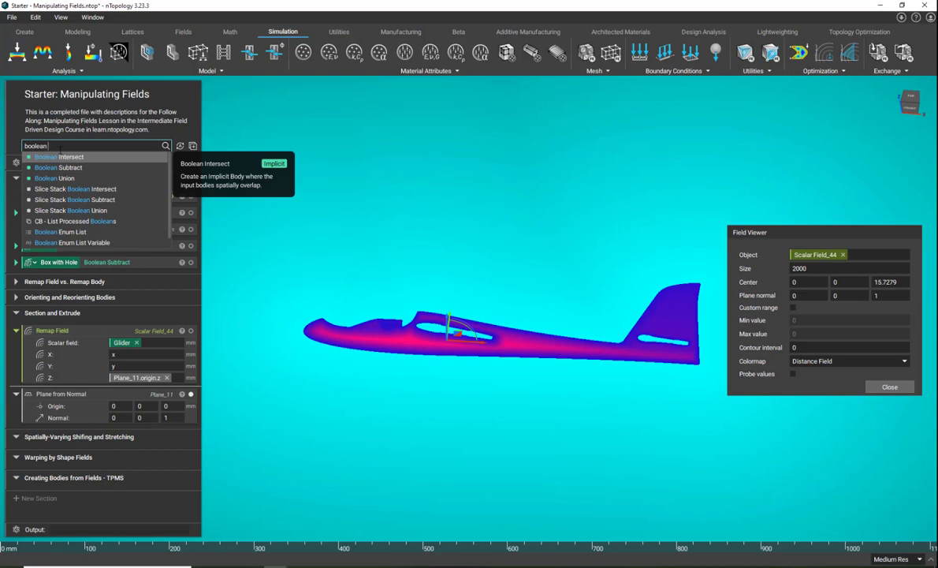
left_click(59, 156)
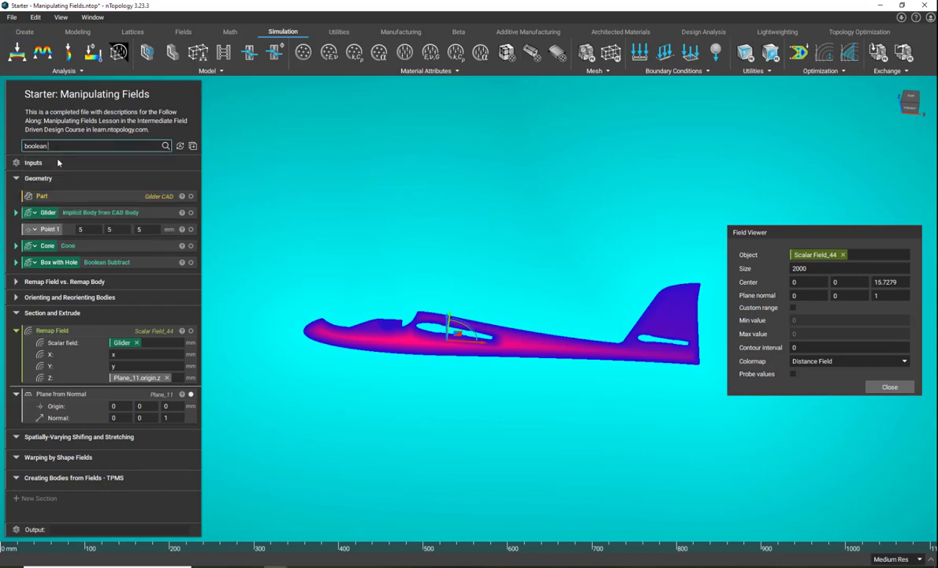
scroll(87, 382, "down", 2)
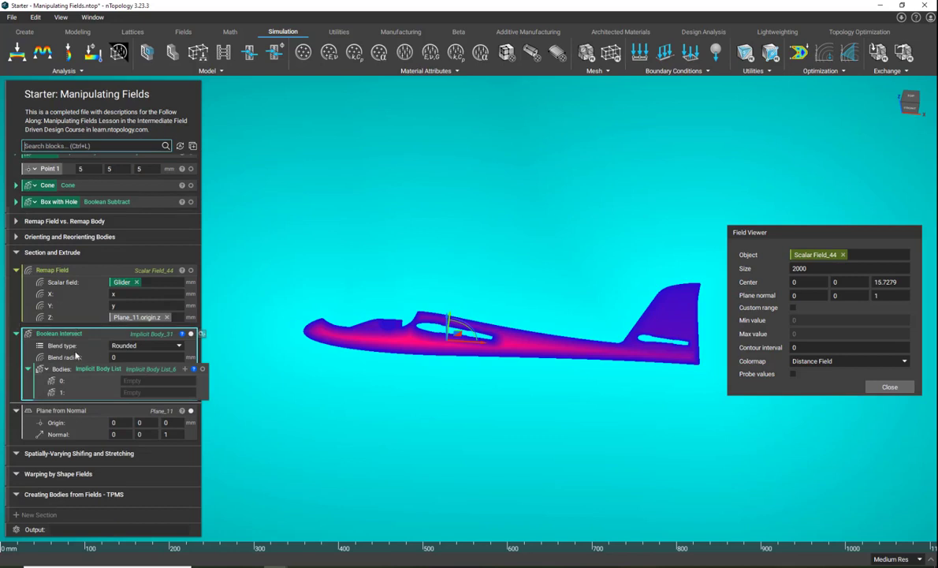
left_click_drag(53, 276, 132, 381)
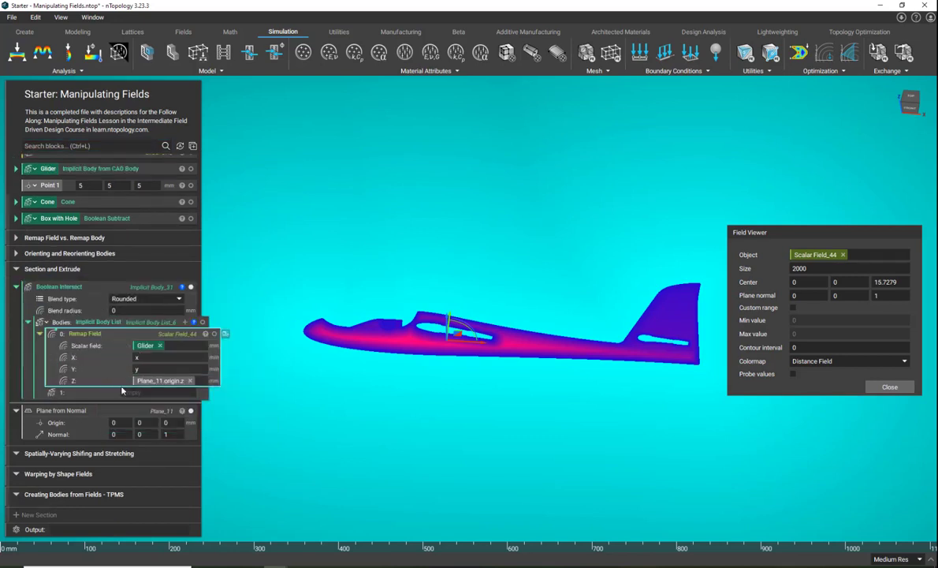
Step: Use the box property of the Glider's bounding box as the second body of the Boolean Intersect
left_click(136, 393)
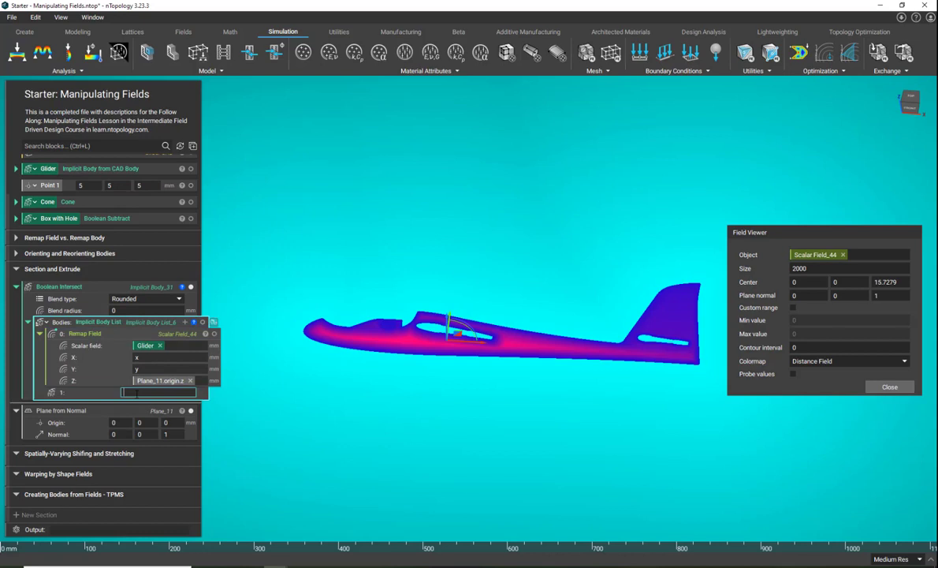
left_click(183, 170)
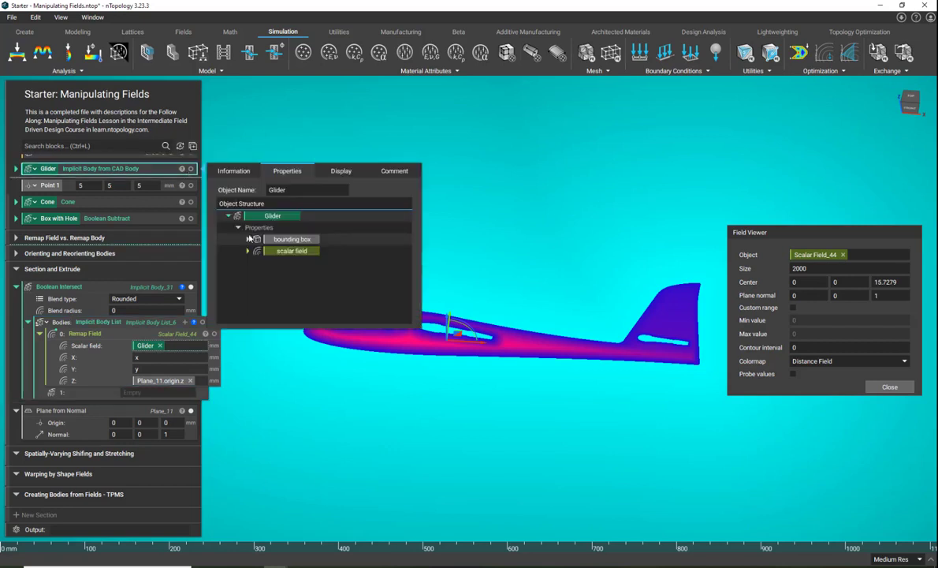
left_click_drag(274, 245, 132, 398)
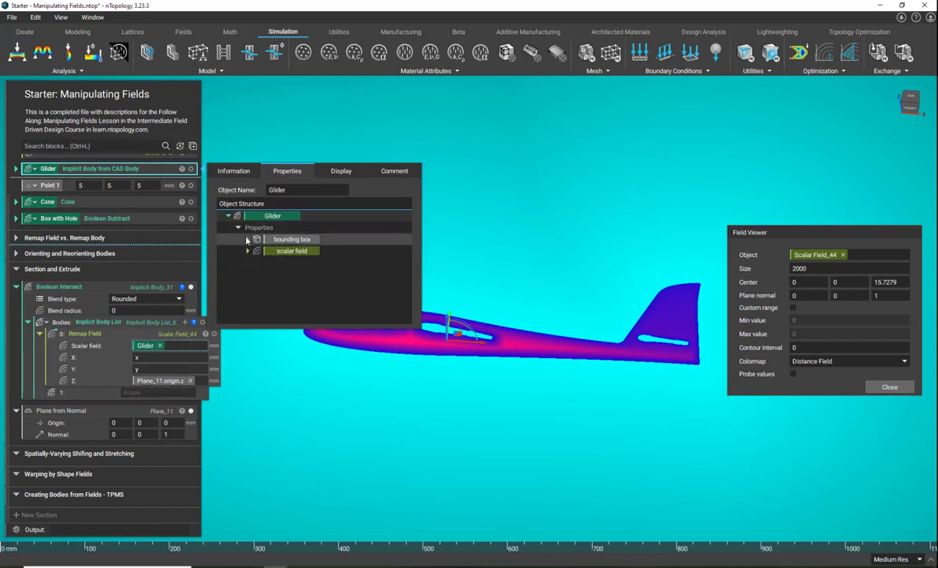
left_click(247, 239)
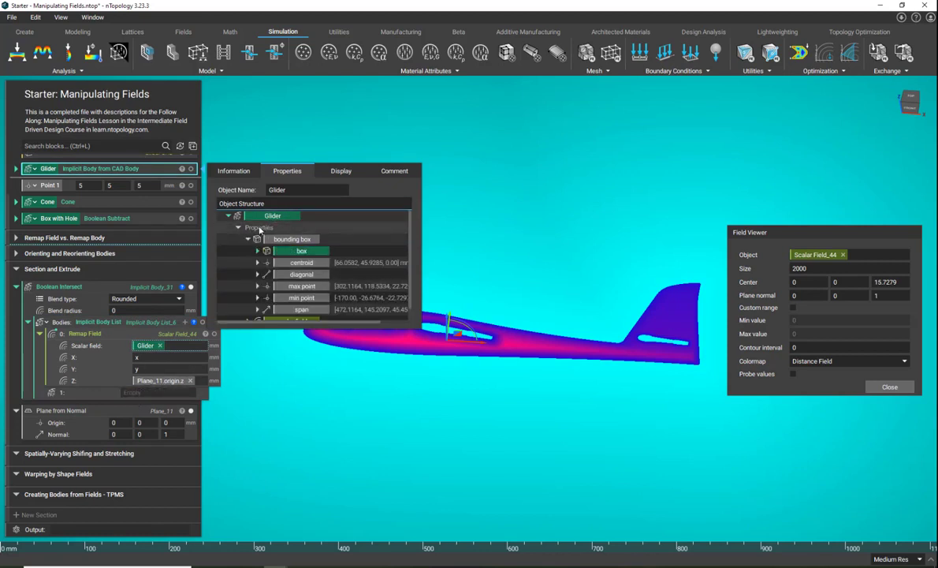
left_click(248, 239)
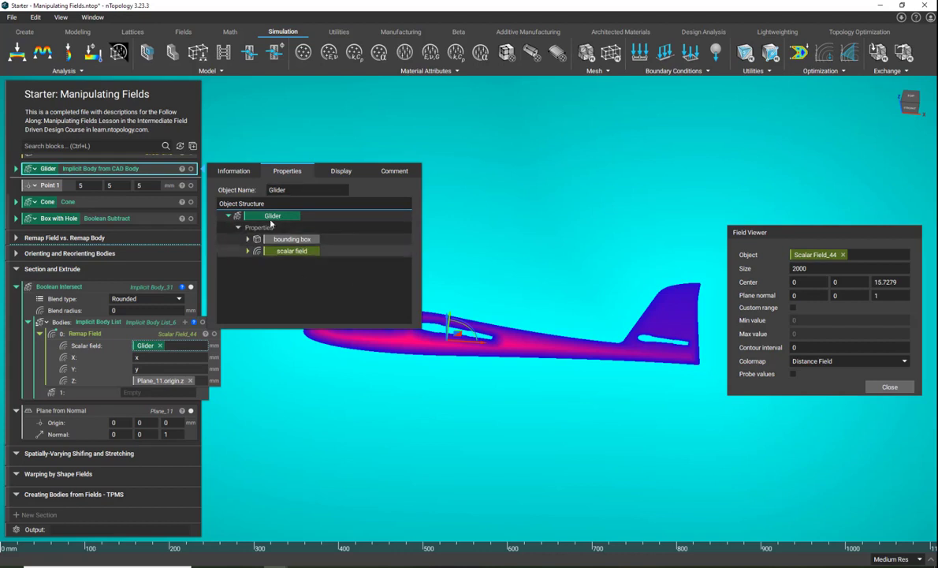
left_click(247, 239)
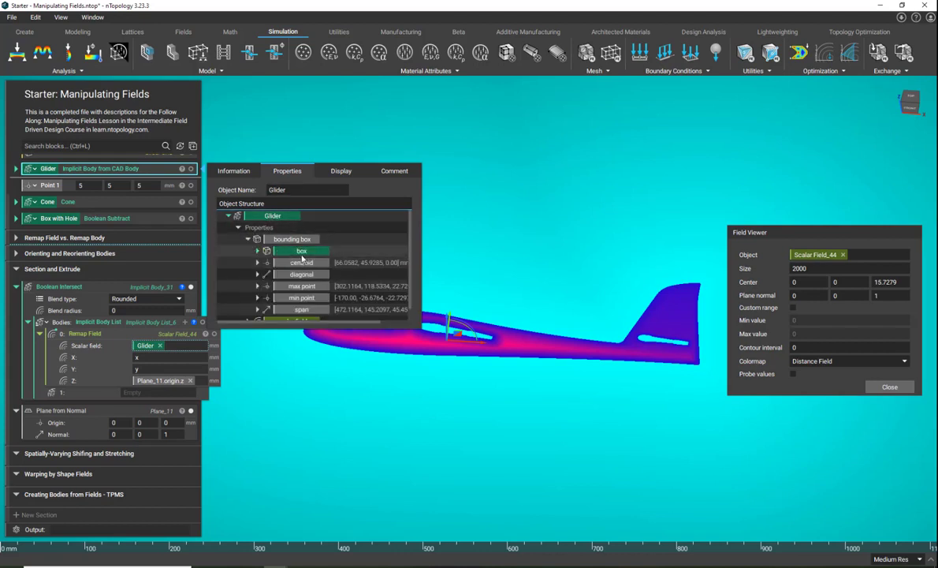
left_click_drag(175, 343, 157, 394)
left_click(273, 404)
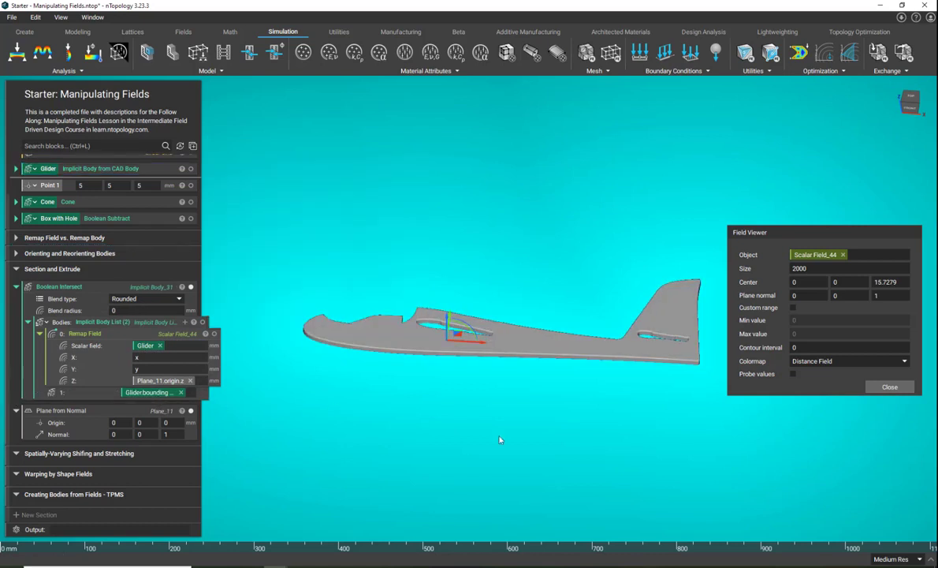
Step: Close the Field Viewer and examine the extruded glider section from several angles
left_click(884, 388)
right_click_drag(431, 372, 314, 283)
scroll(7, 236, "up", 2)
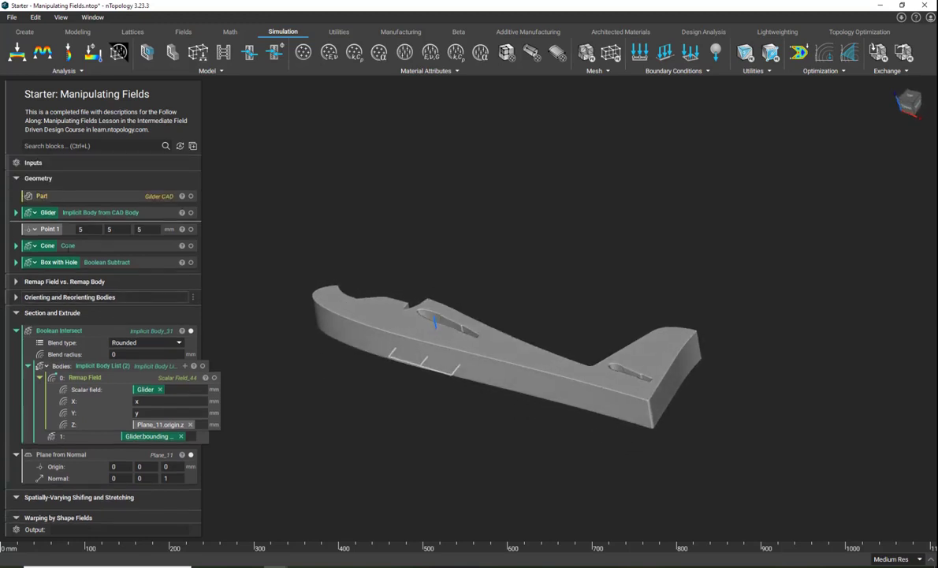
right_click_drag(361, 335, 98, 282)
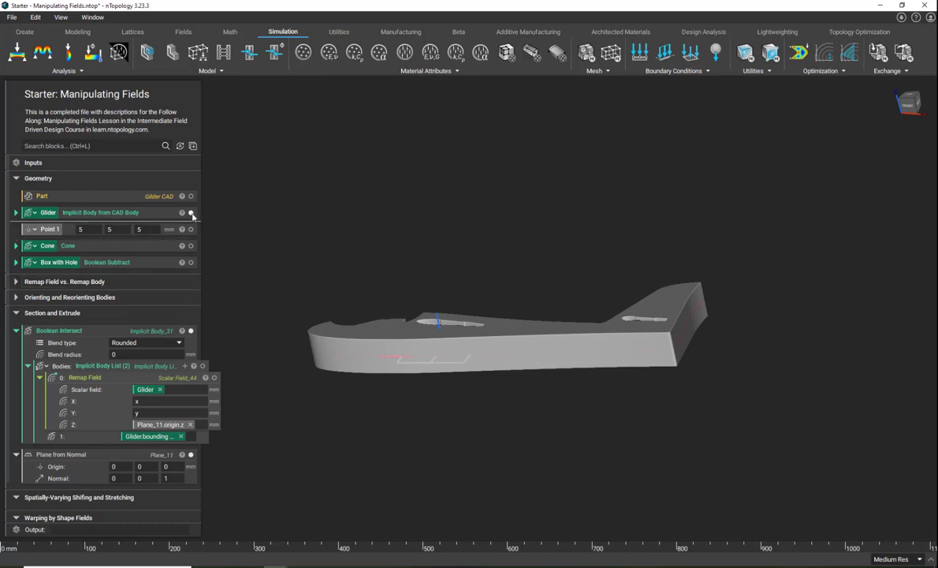
right_click_drag(308, 362, 379, 418)
scroll(449, 335, "up", 3)
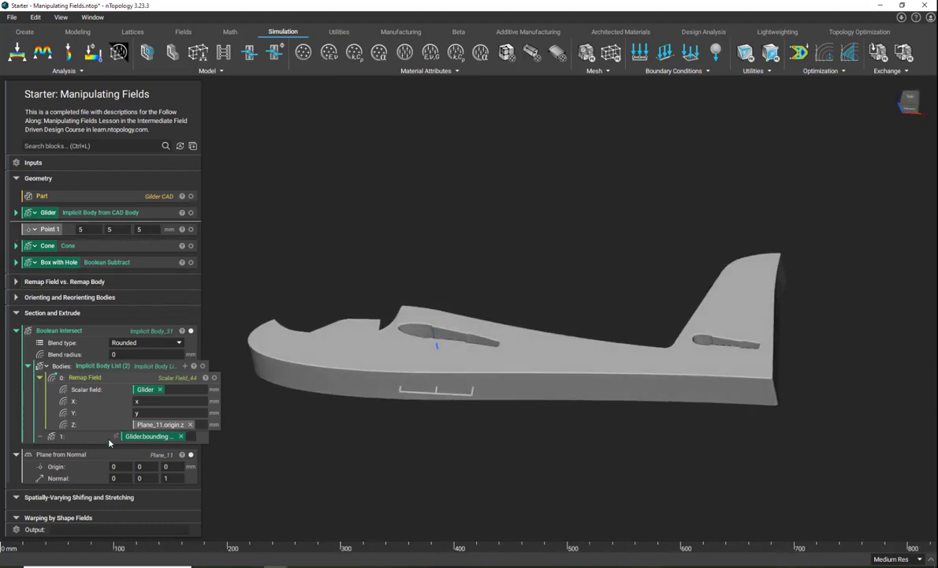
Step: Move the sectioning plane's origin along Z to about 13.6 mm and view the extruded section
left_click(140, 466)
right_click_drag(325, 317, 361, 298)
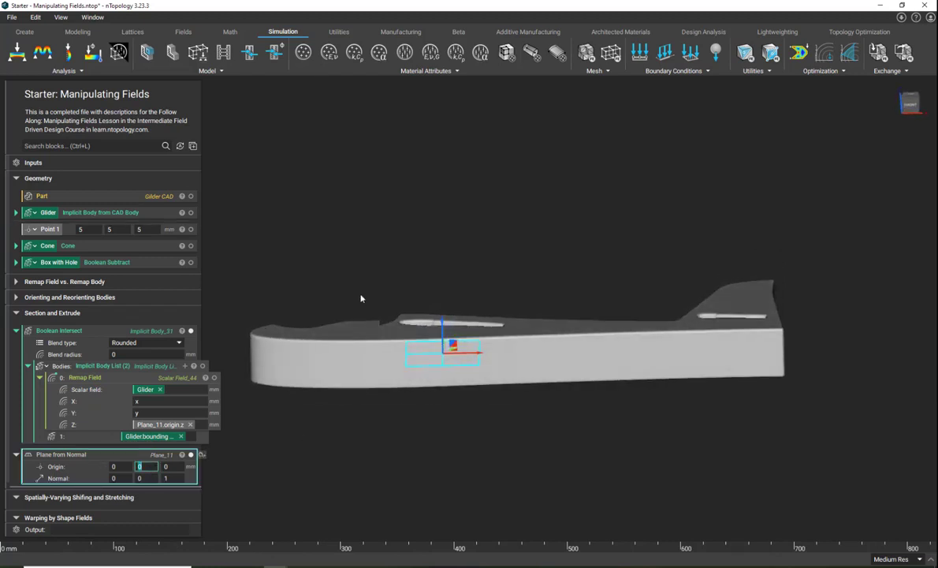
left_click_drag(440, 328, 442, 313)
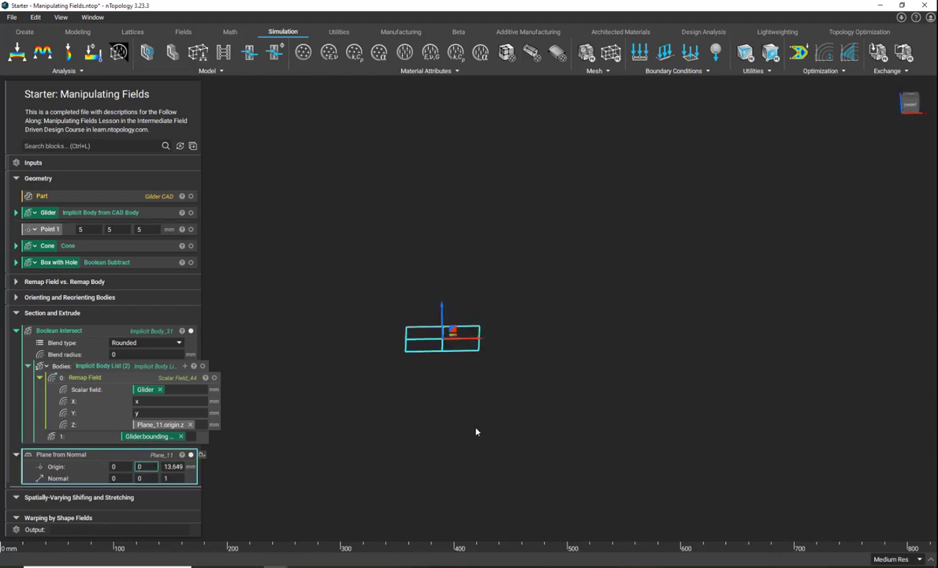
right_click_drag(465, 281, 280, 298)
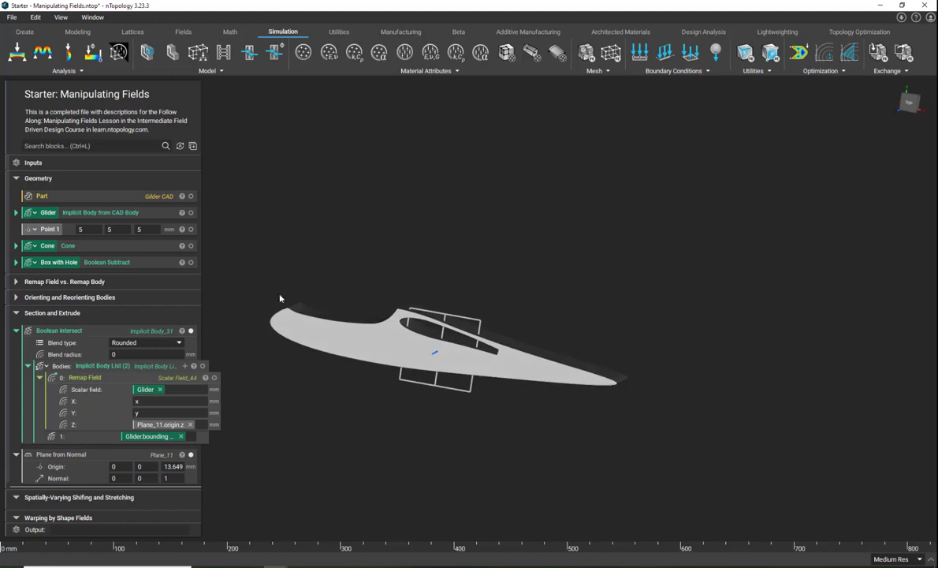
Step: Show the original Glider body and compare it with the extruded section from several angles
left_click(190, 212)
right_click_drag(368, 331, 470, 338)
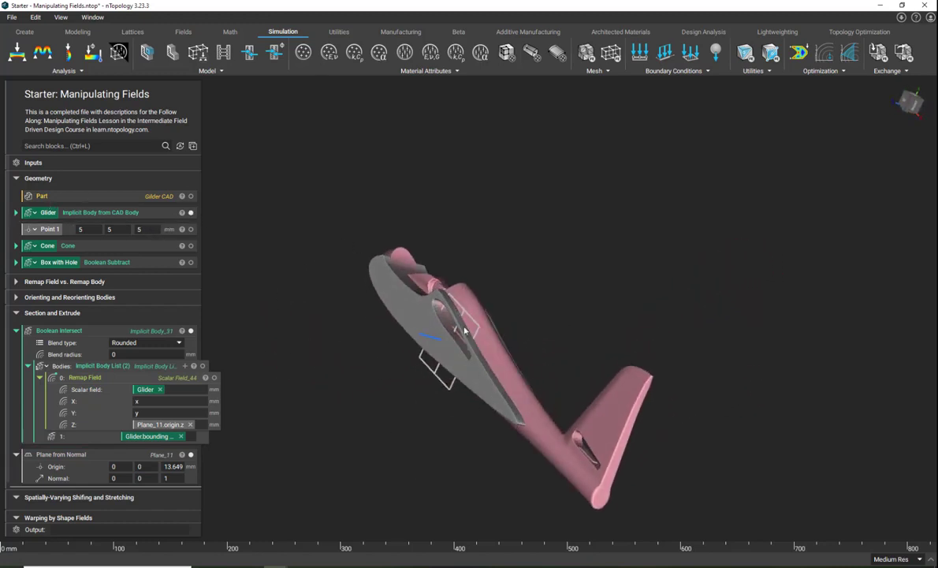
mouse_move(446, 397)
right_mouse_down()
mouse_move(398, 400)
mouse_move(430, 393)
right_mouse_up()
scroll(473, 274, "up", 6)
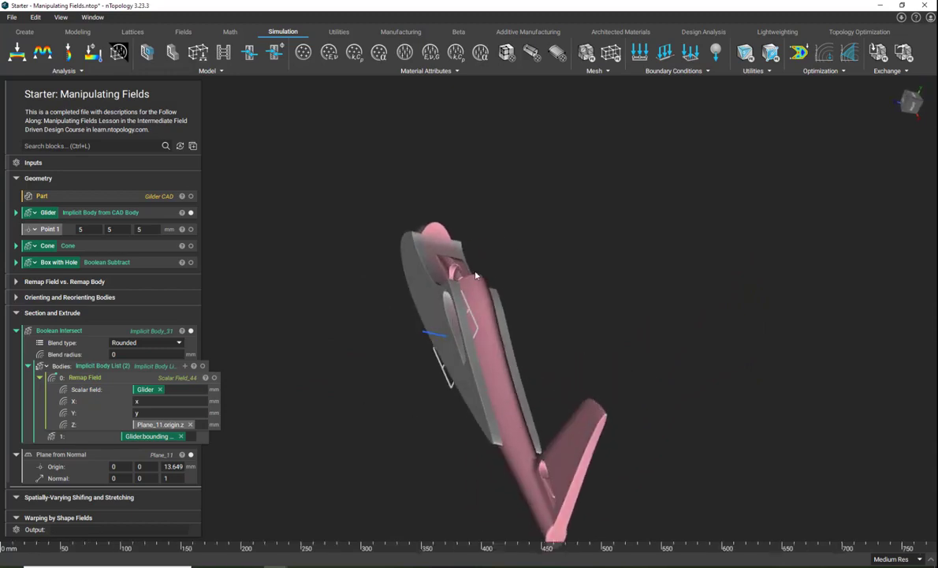
right_click_drag(391, 299, 431, 260)
Step: Show only the Boolean Intersect result and collapse the Section and Extrude section
left_click(201, 330)
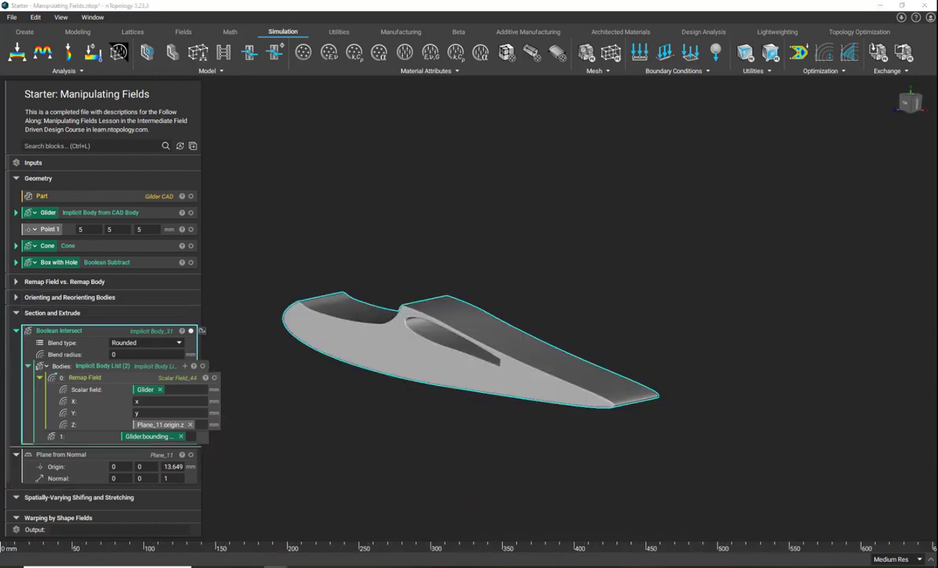
scroll(47, 445, "down", 1)
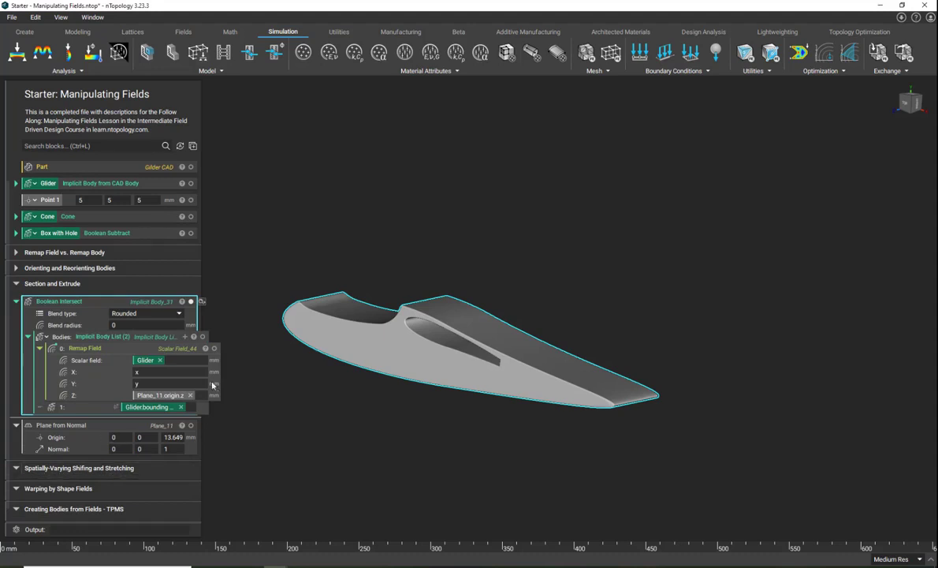
left_click(16, 284)
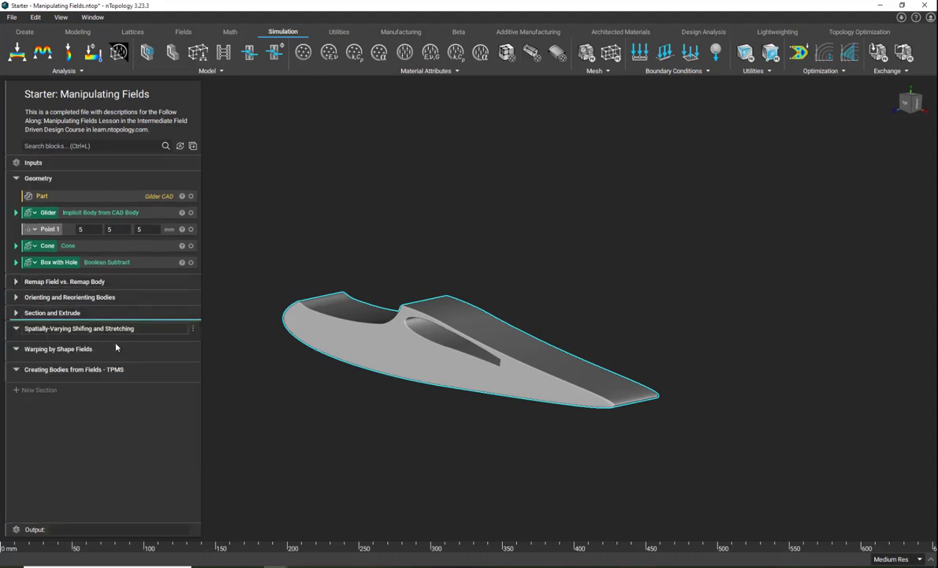
left_click(283, 425)
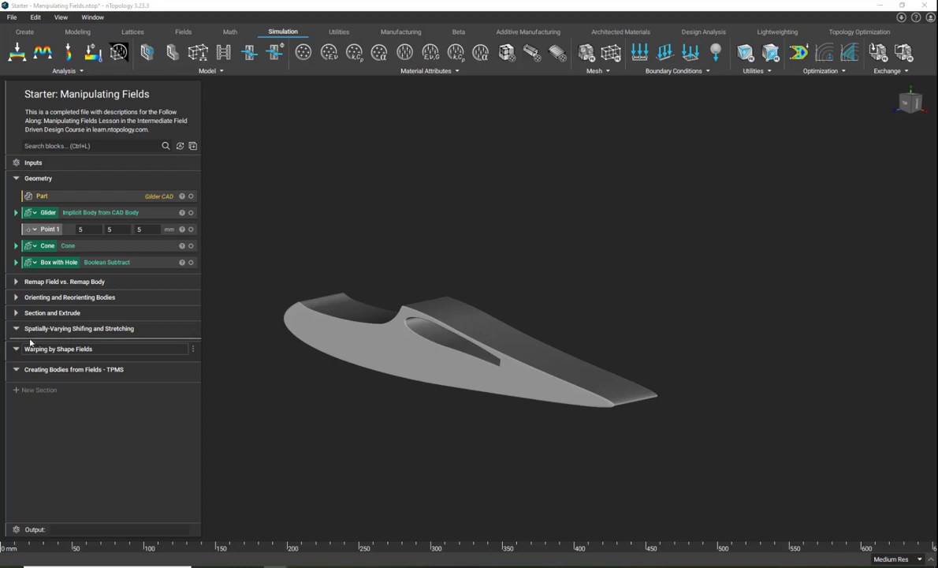
Step: Add a Remap Field block in the Spatially-Varying Shifing and Stretching section
left_click(45, 145)
type("r")
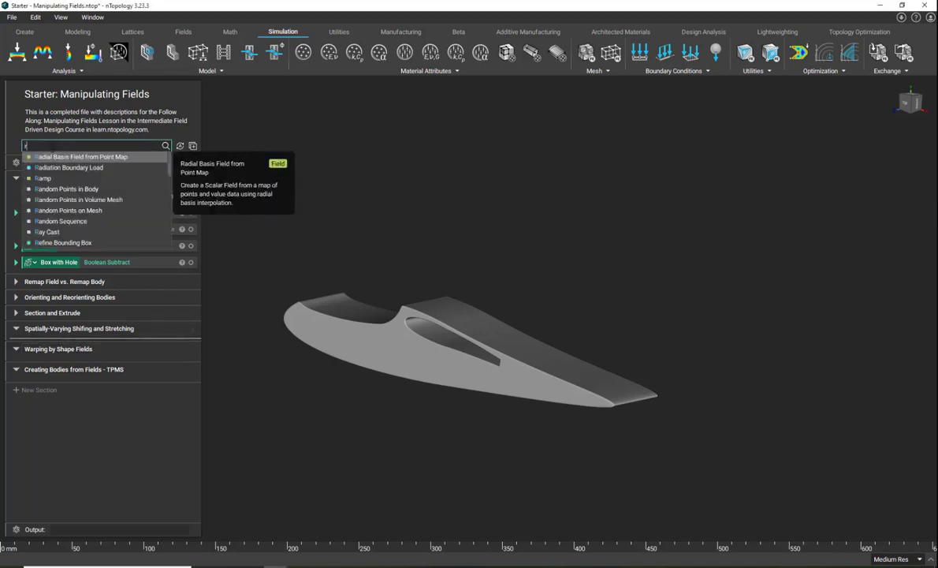
type("emap fiel")
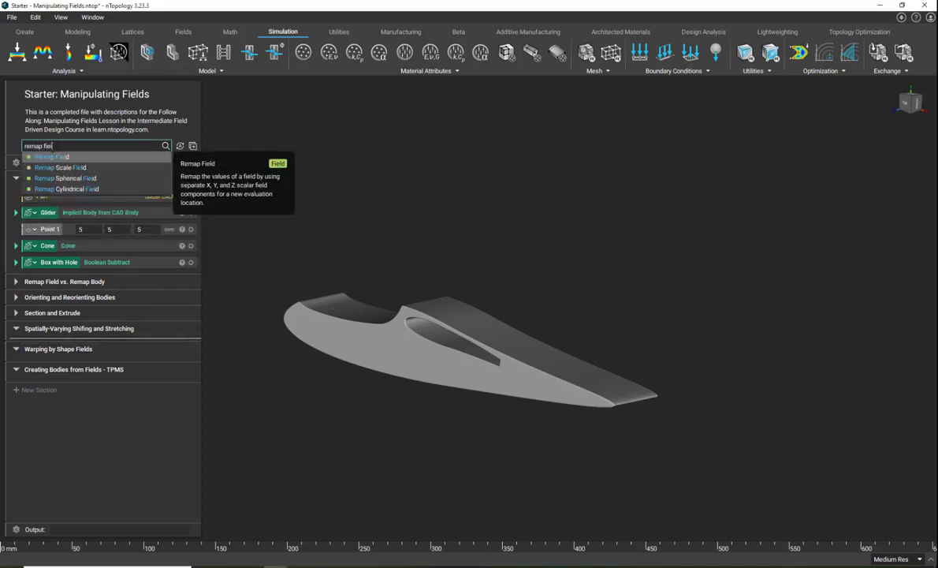
left_click(52, 156)
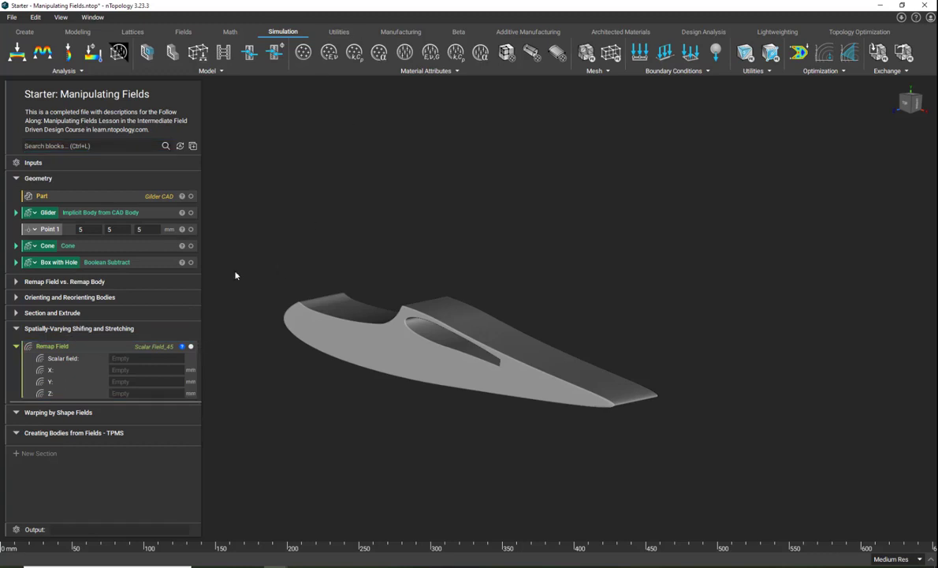
Step: Display only the Box with Hole body and examine its shape
left_click(70, 216)
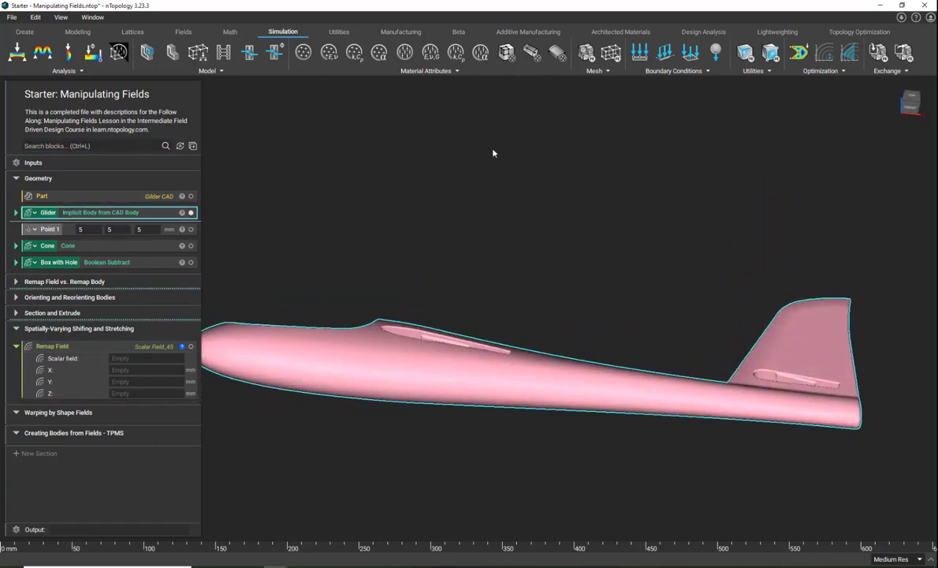
left_click(111, 262)
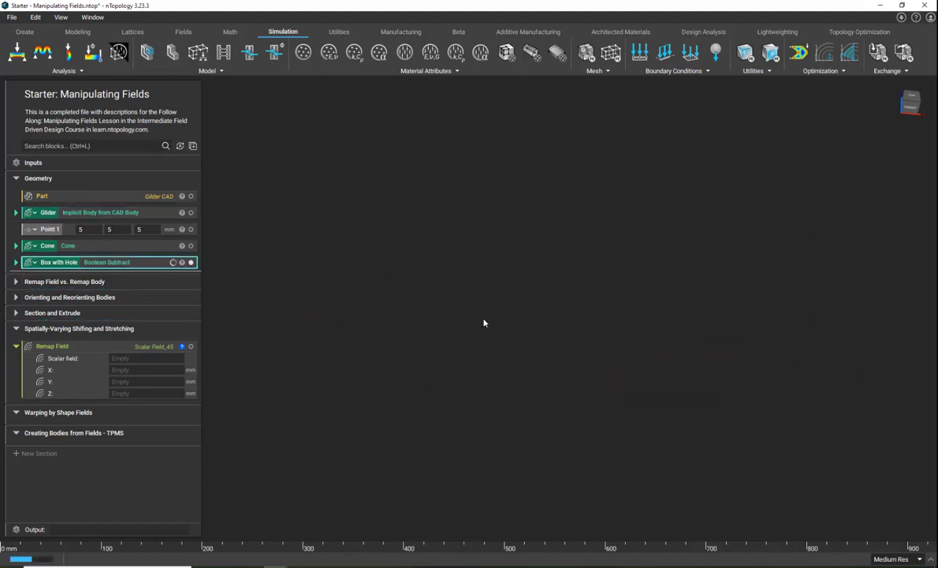
left_click(287, 287)
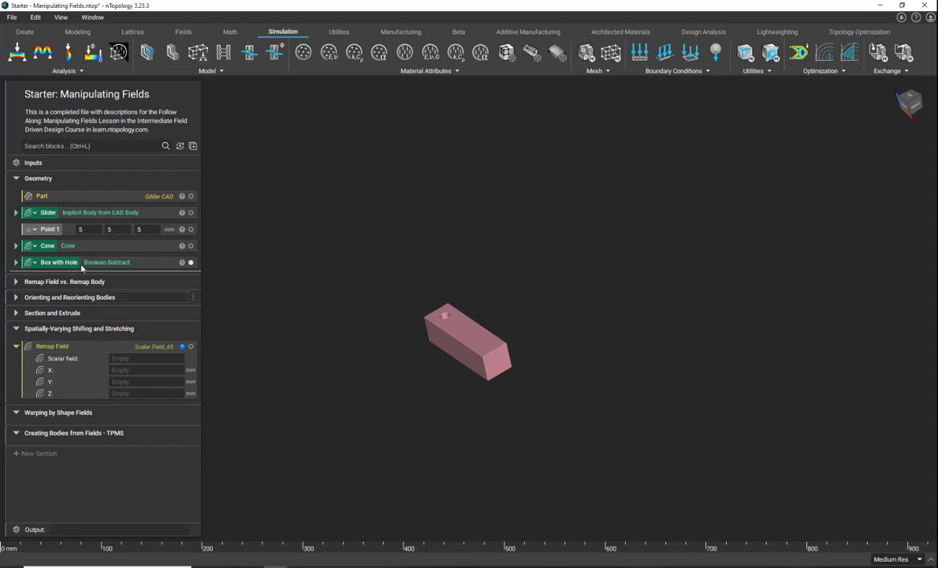
left_click(57, 261)
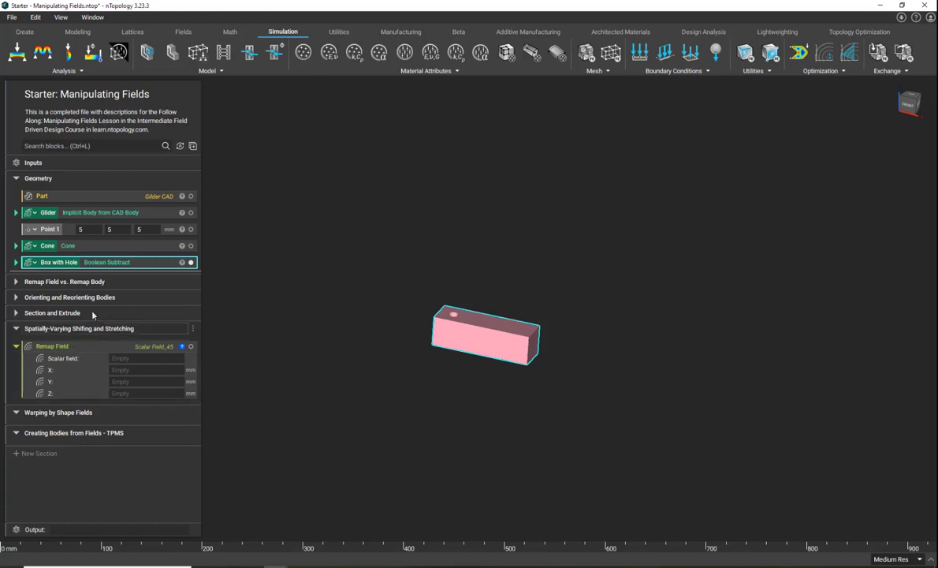
Step: Use Box with Hole as the Remap Field's scalar field and insert a Divide block for its X input
left_click_drag(53, 268, 131, 356)
left_click(141, 371)
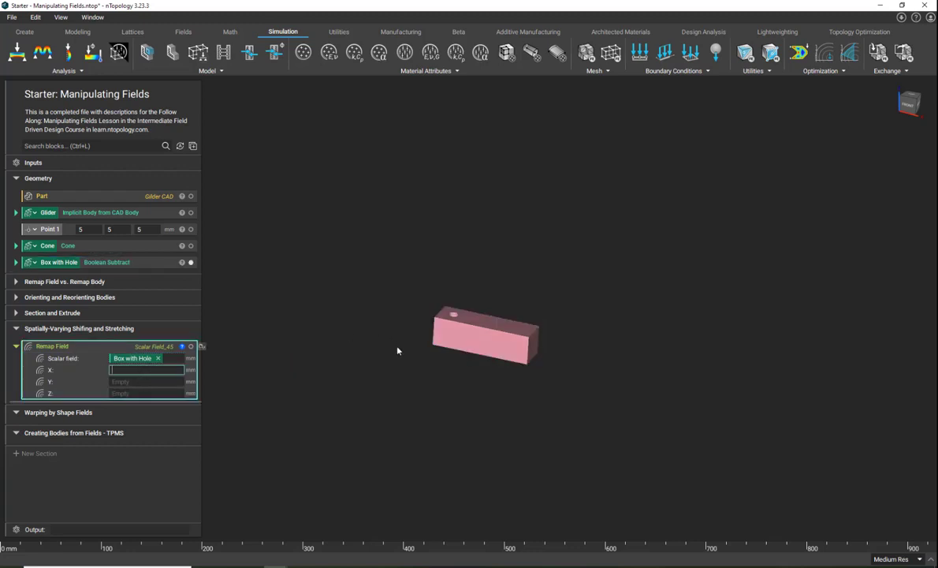
type("divide")
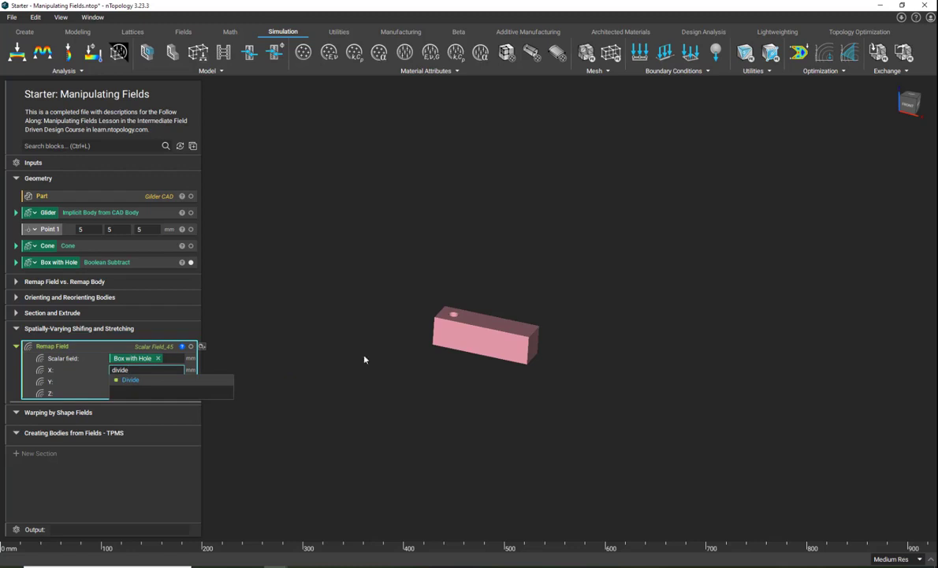
left_click(130, 380)
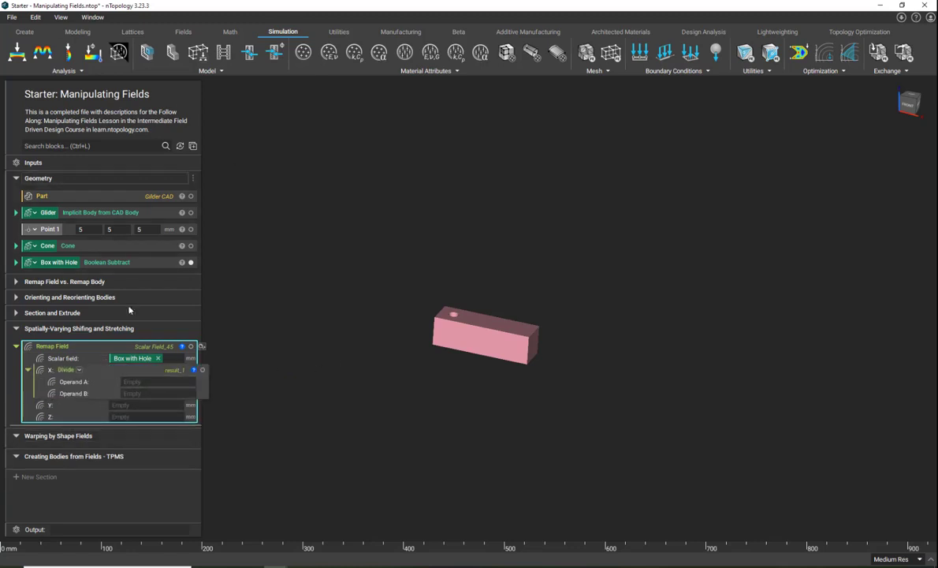
Step: Insert a Divide block for the Remap Field's Y input and set its Z input to z
left_click(122, 406)
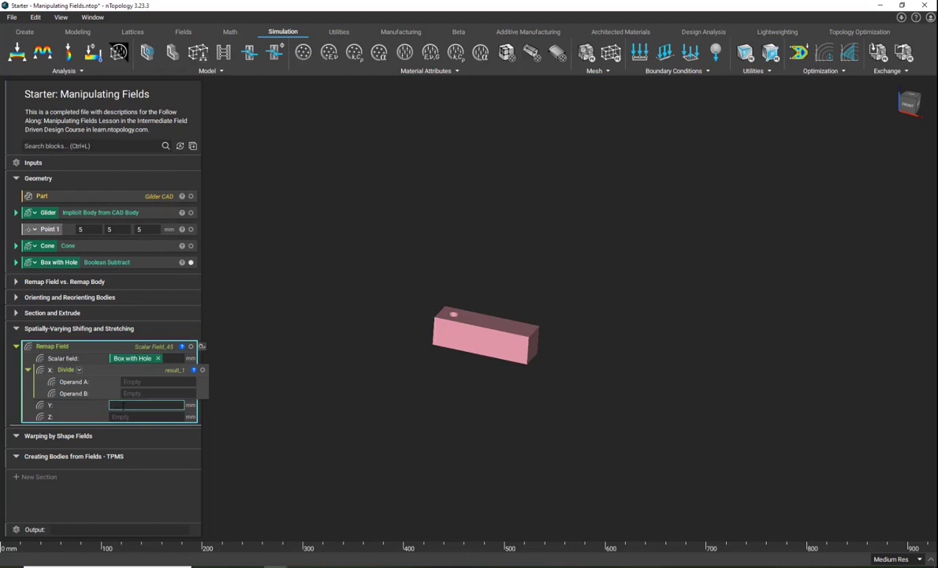
type("divide")
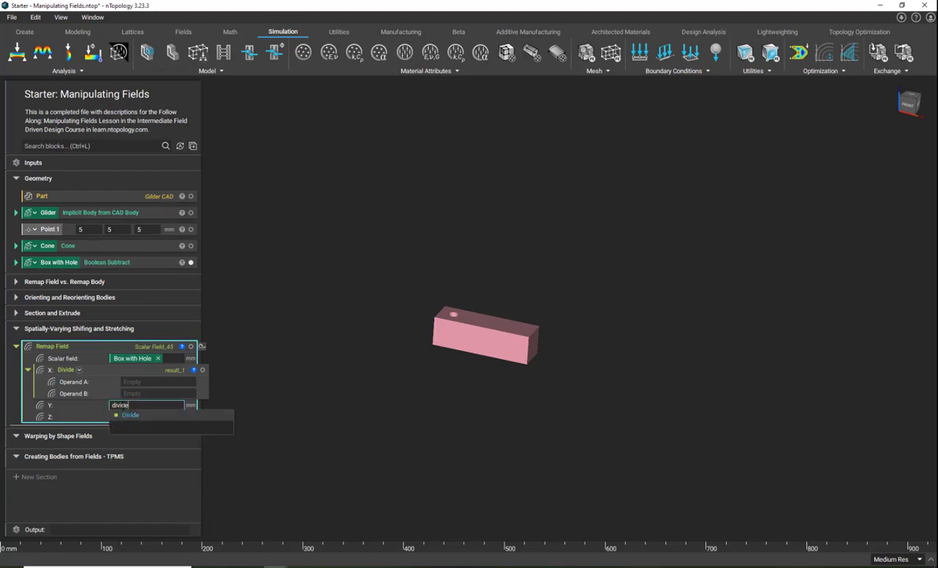
left_click(126, 415)
left_click(117, 440)
type("z")
left_click(287, 397)
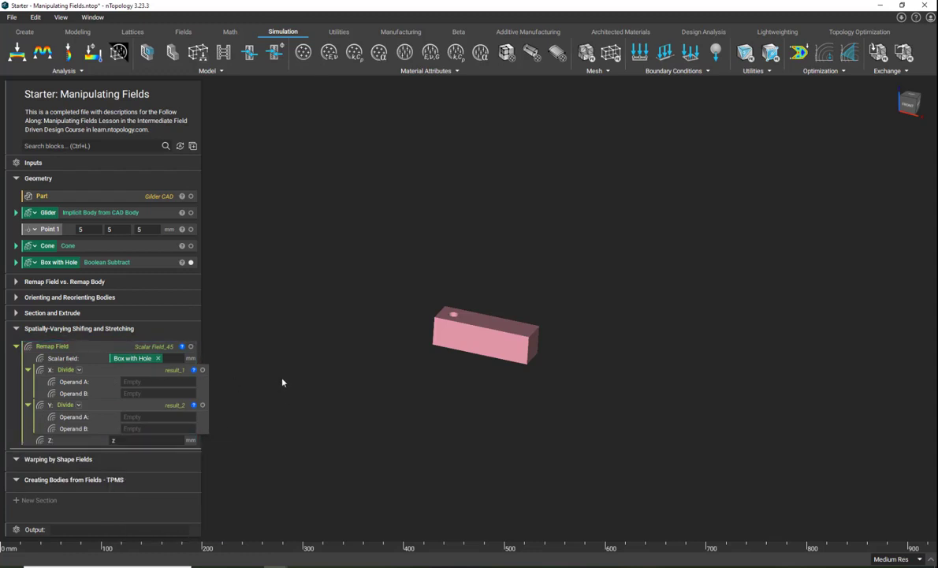
Step: Set Operand A to x in the X Divide block and to y in the Y Divide block
left_click(133, 382)
type("x")
left_click(291, 343)
left_click(134, 418)
type("y")
left_click(308, 426)
Step: Add a Ramp block below the Remap Field and use a Plane from Normal block as its scalar field
key("ctrl+l")
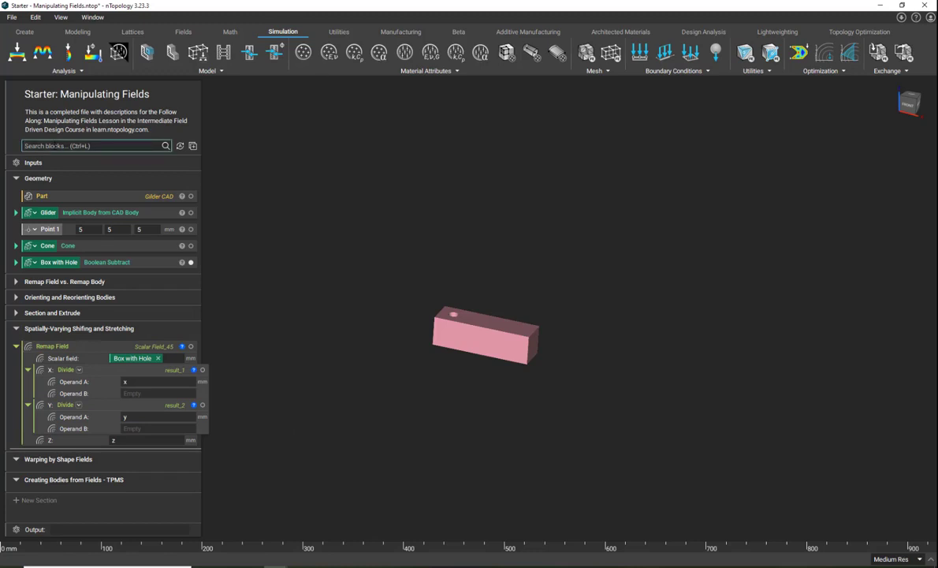
type("ramp")
key("Return")
left_click(228, 421)
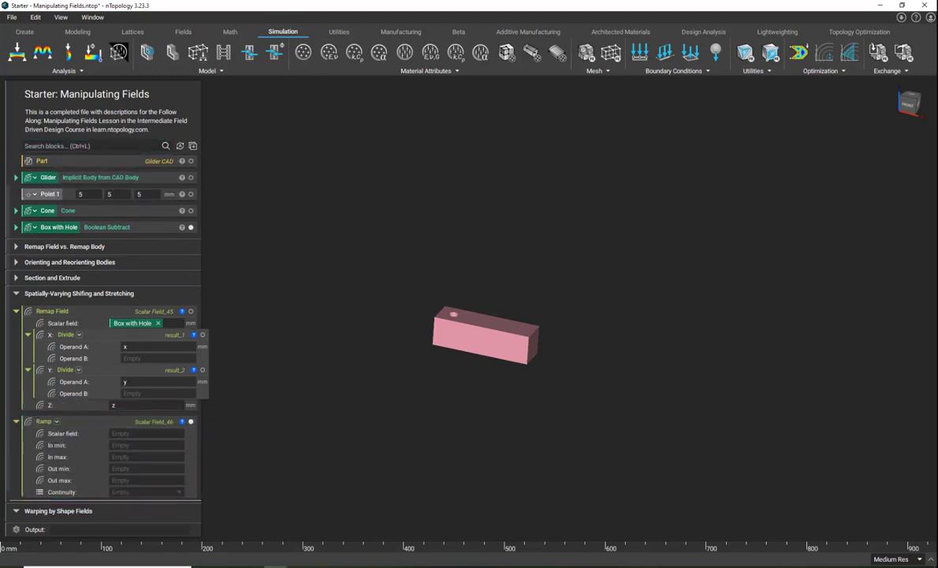
left_click(139, 433)
type("plane from")
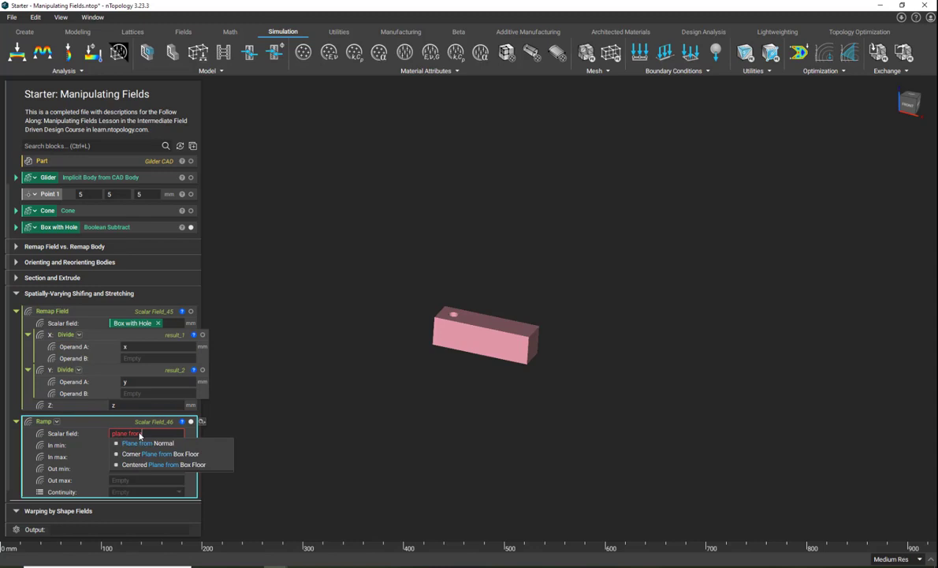
left_click(139, 442)
Step: Inspect the ramp plane's distance field around the box with the Field Viewer's plane normal set to 0, 1, 0
right_click_drag(400, 431, 385, 376)
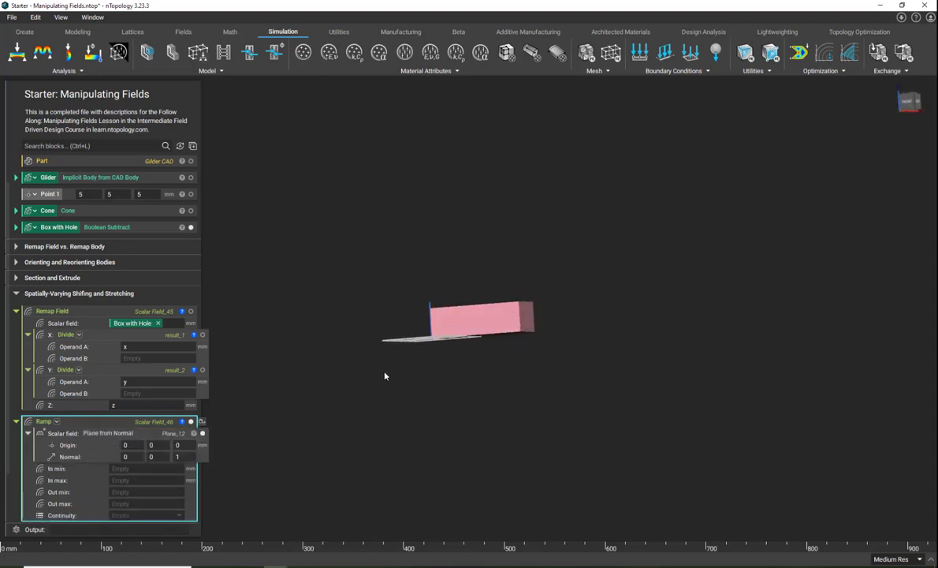
right_click_drag(385, 376, 399, 406)
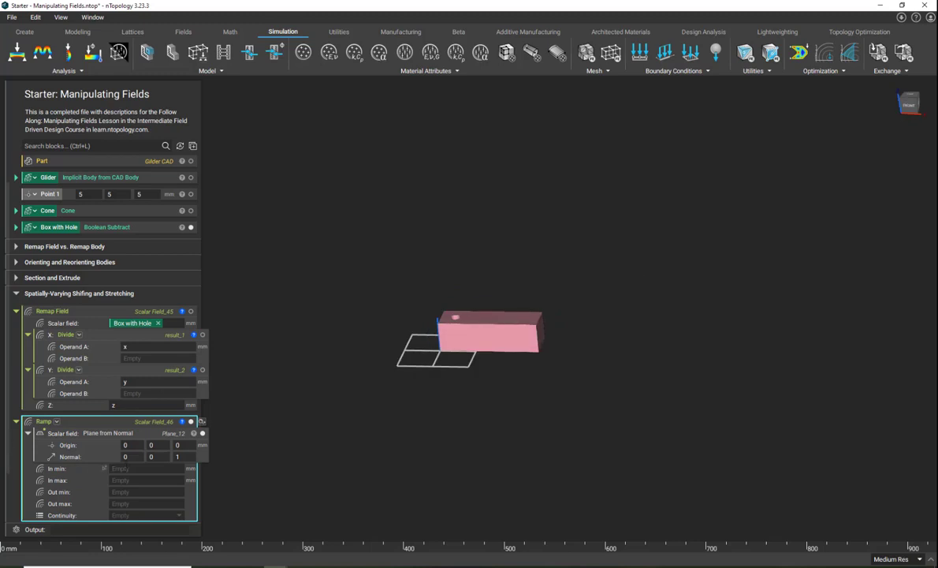
scroll(138, 454, "down", 1)
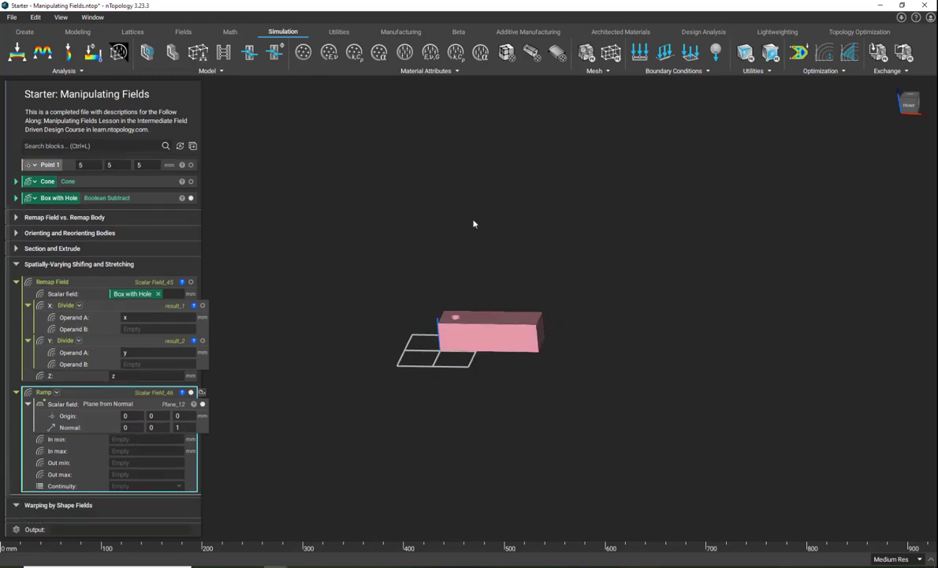
left_click(145, 404)
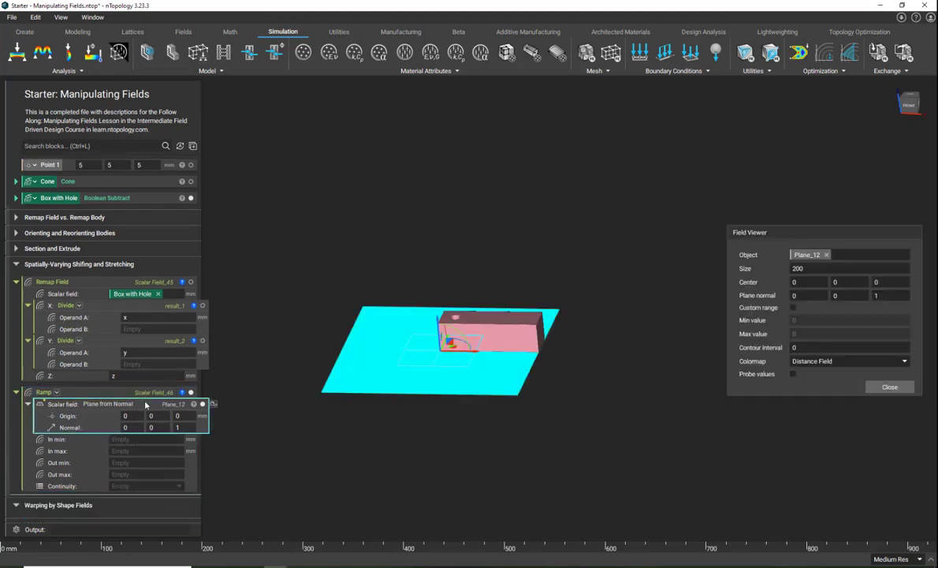
left_click(845, 295)
key("BackSpace")
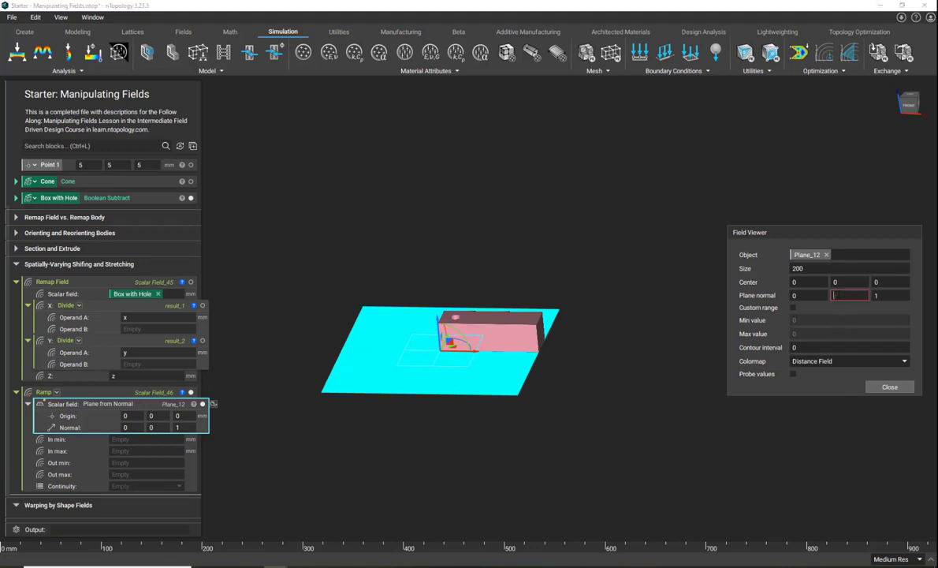
type("1")
key("Tab")
type("0")
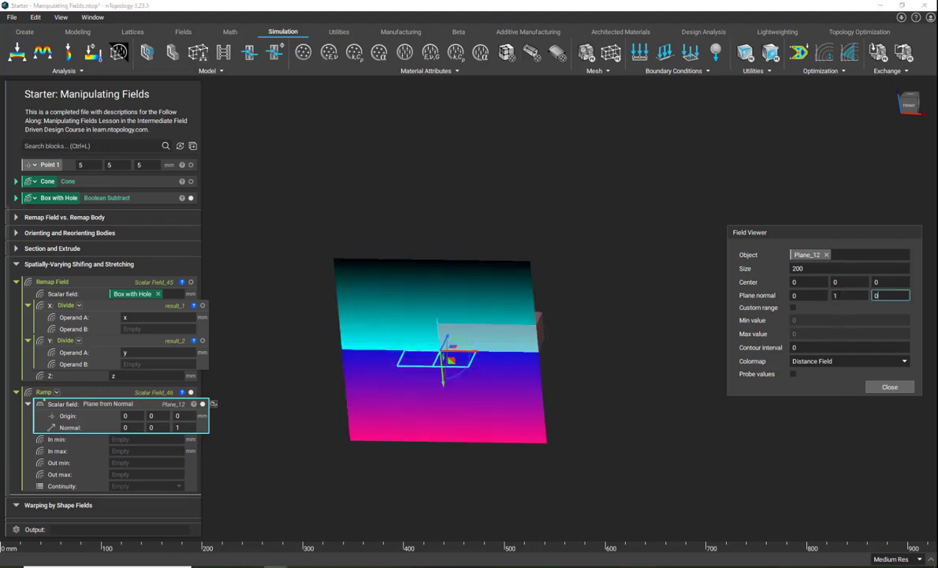
left_click(909, 105)
right_click_drag(525, 337, 193, 359)
right_click_drag(540, 358, 489, 369)
Step: Set the Field Viewer's contour interval to 10 and compare the contours with the box's height from the back
left_click(846, 345)
type("1")
key("BackSpace")
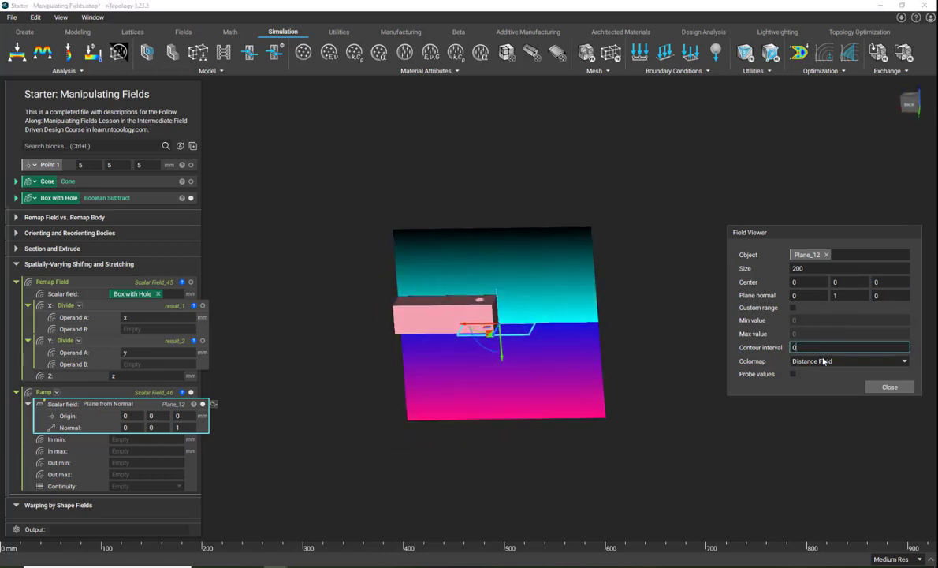
type("10")
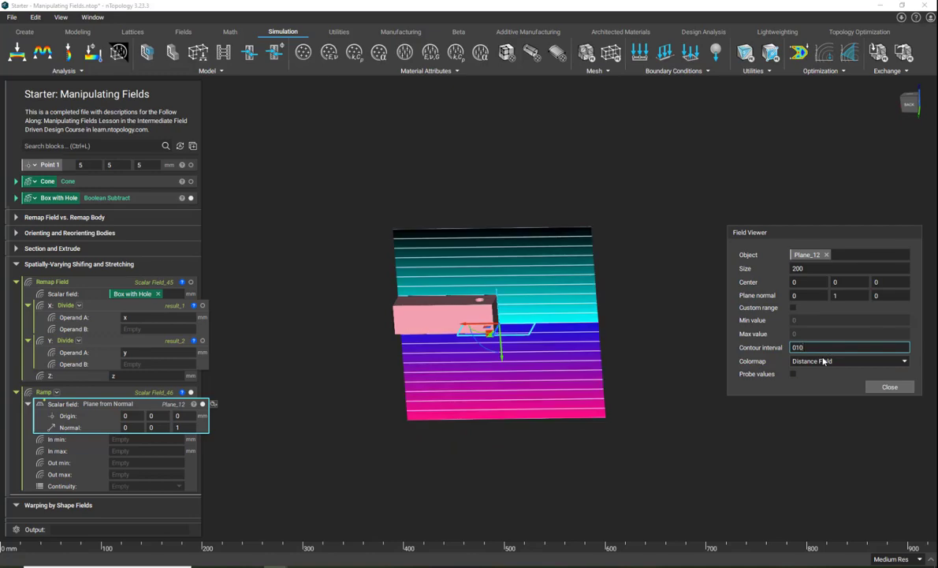
scroll(424, 373, "up", 5)
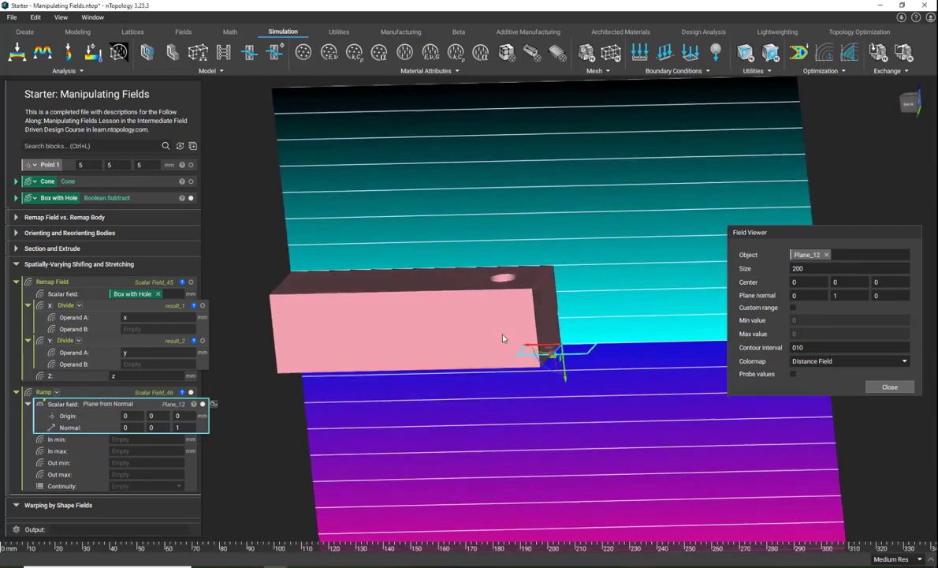
right_click_drag(503, 339, 544, 324)
left_click(910, 103)
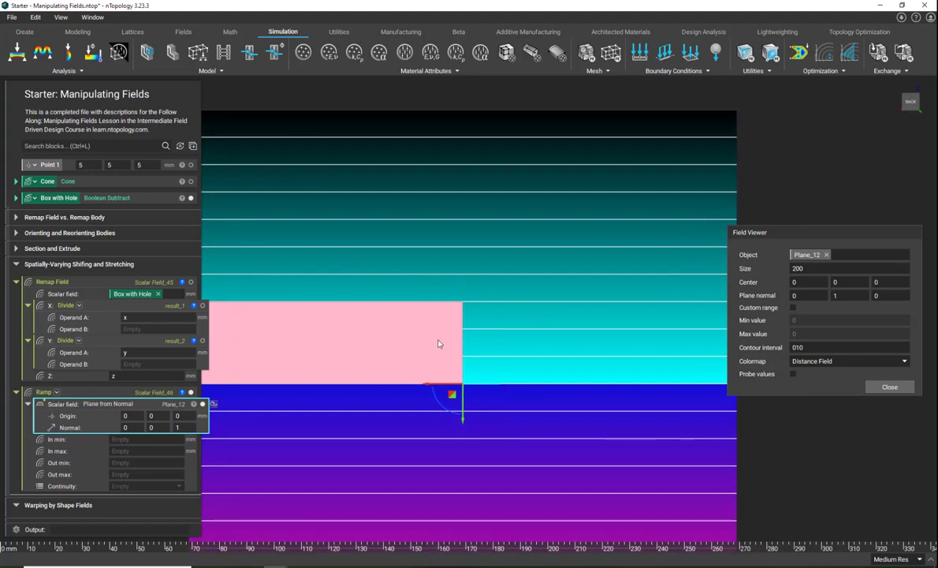
Step: Set the Ramp's In min to 0 mm and In max to 30 mm
left_click(138, 439)
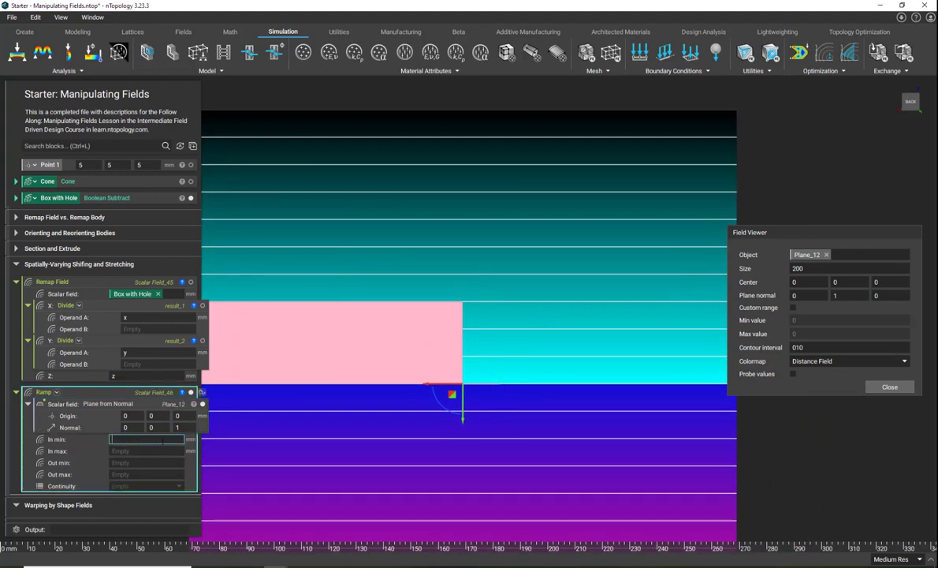
type("0")
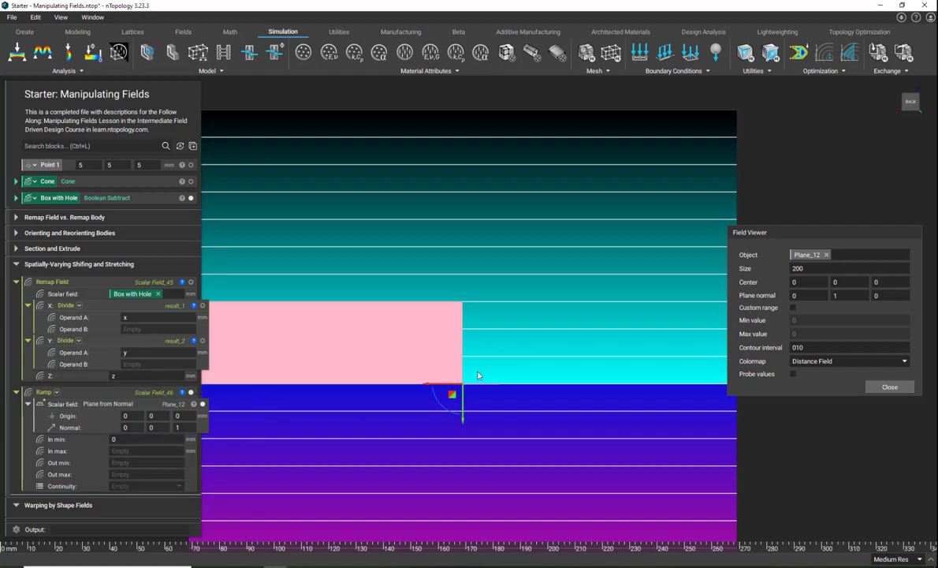
left_click(160, 447)
type("30")
key("Return")
Step: Set the Ramp's Out min to 5, Out max to 1 and Continuity to Geometric (C0)
left_click(132, 462)
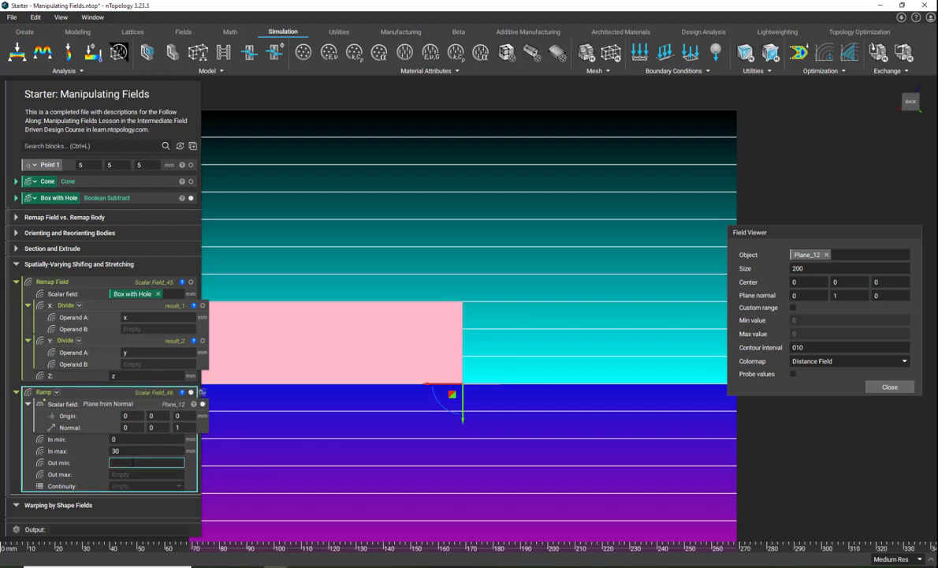
type("5")
key("Return")
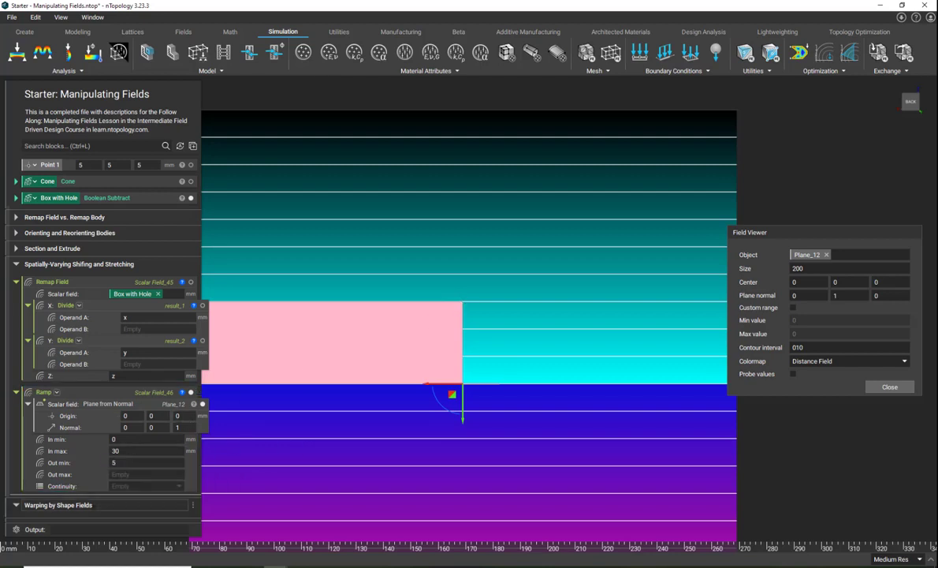
left_click(119, 474)
type("1")
key("Return")
left_click(138, 485)
left_click(129, 489)
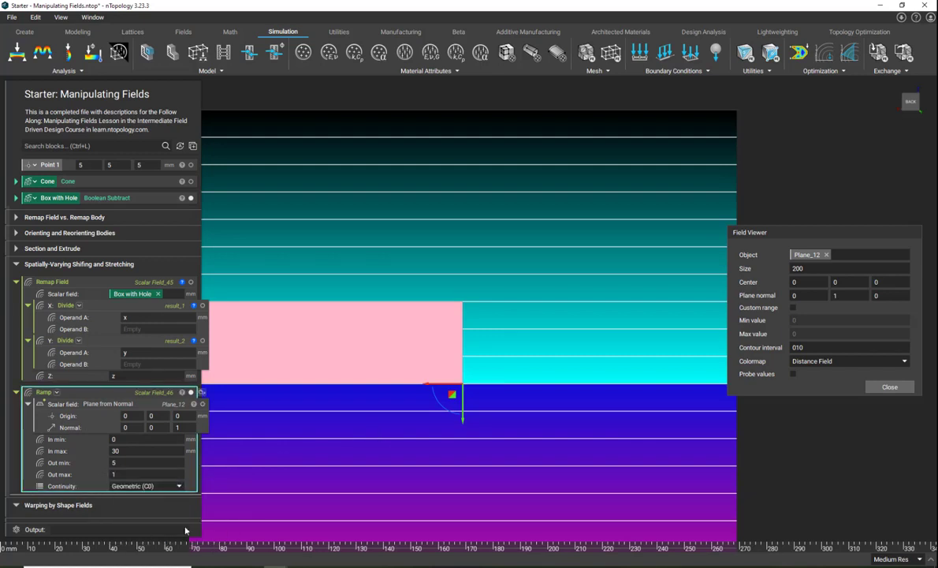
Step: Make the Ramp block a variable named Stretch Ramp
right_click(69, 400)
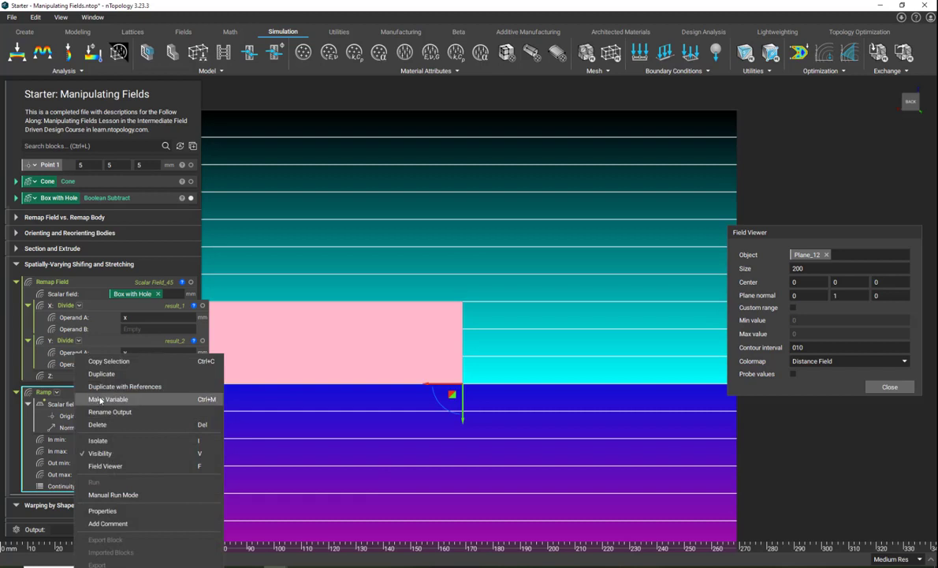
left_click(95, 375)
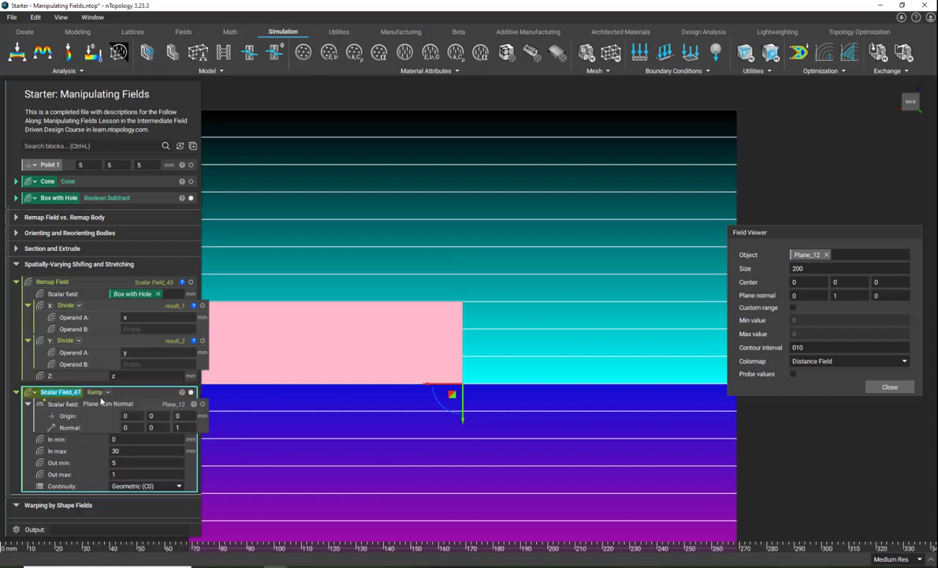
type("Stra")
type("tch Ramp")
Step: Use Stretch Ramp as Operand B in both Divide blocks, and close the Field Viewer to inspect the remapped body
left_click_drag(58, 392, 150, 329)
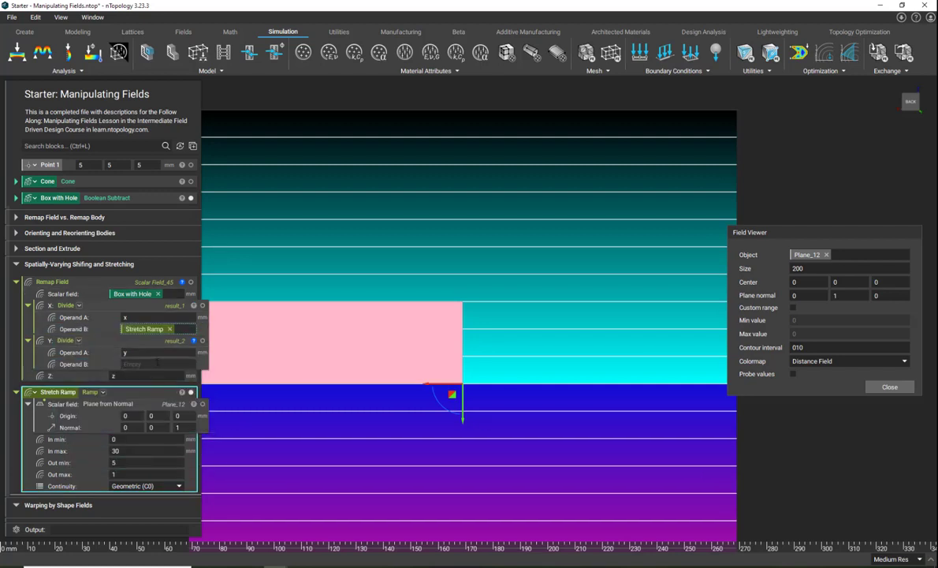
left_click_drag(83, 396, 150, 364)
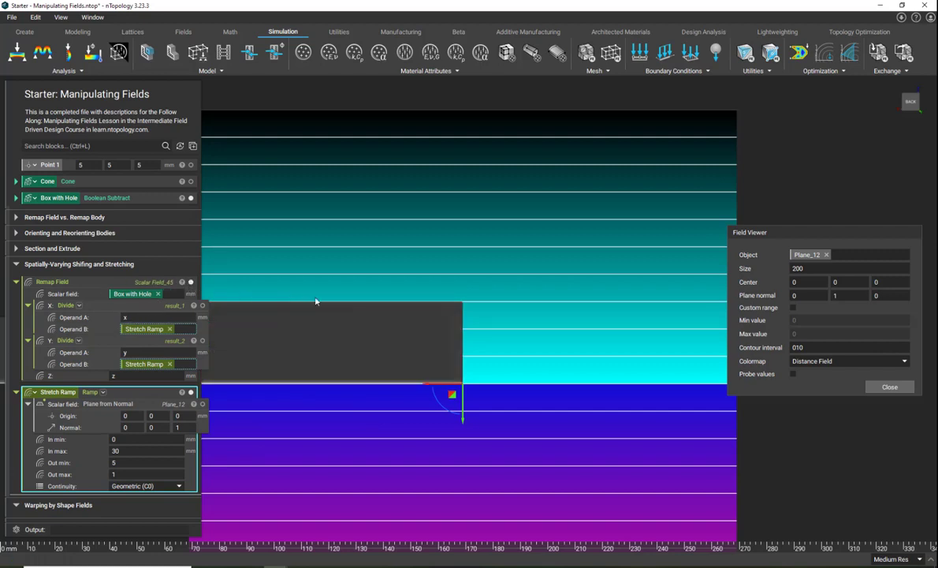
left_click(889, 386)
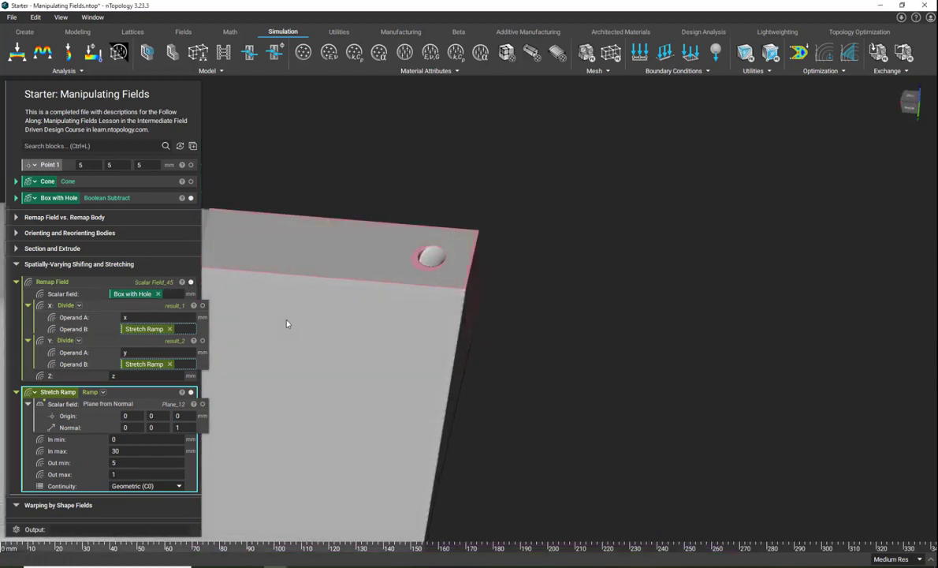
right_click_drag(310, 323, 478, 383)
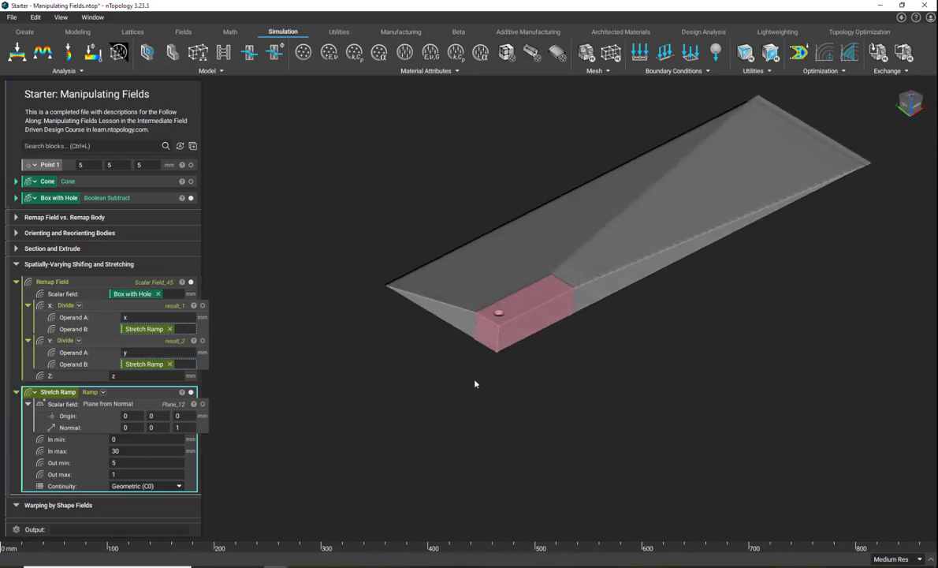
Step: Set the Stretch Ramp's Out min to 2 and compare the stretched body with the original box
left_click(111, 463)
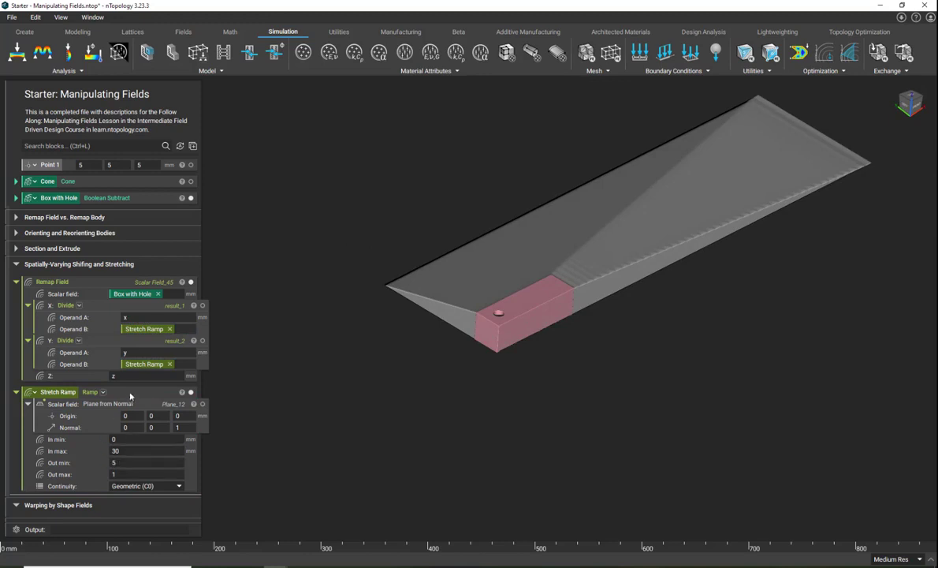
type("5")
key("BackSpace")
type("2")
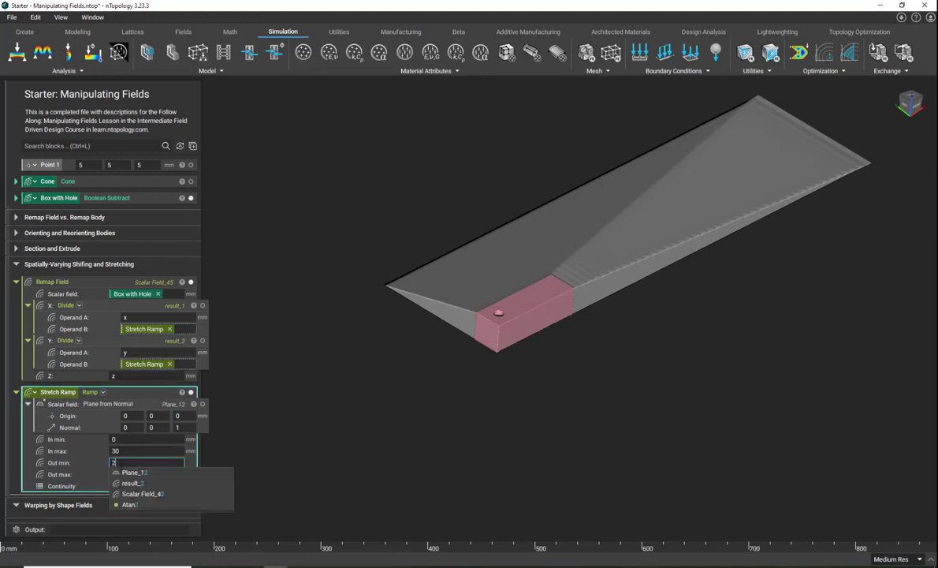
key("Return")
right_click_drag(462, 324, 655, 268)
left_click(919, 106)
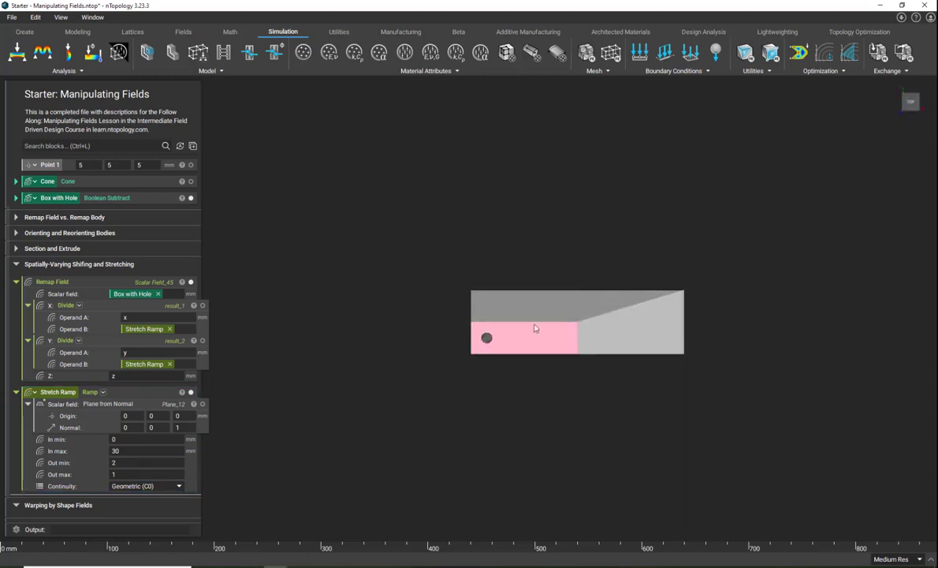
middle_click_drag(528, 370, 327, 406)
right_click_drag(326, 406, 378, 294)
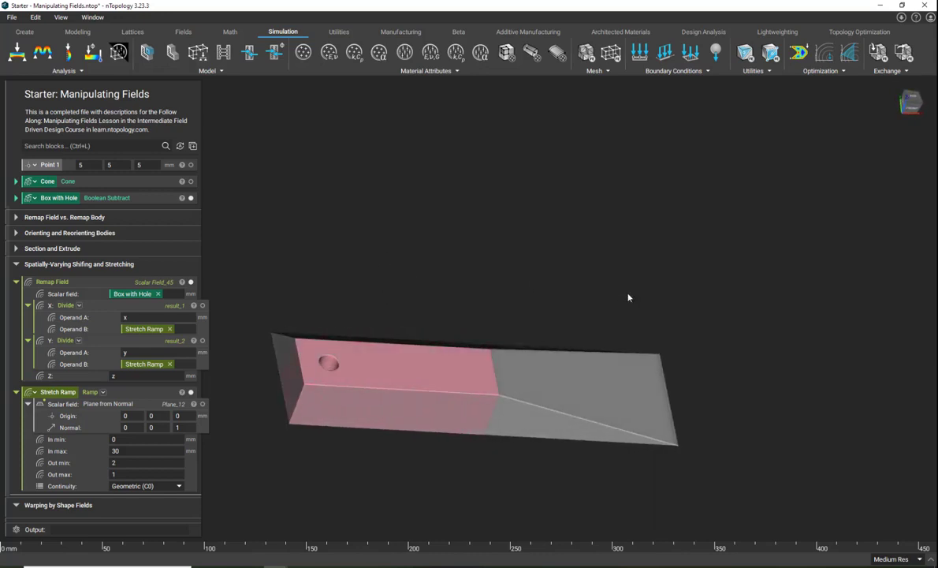
right_click_drag(354, 443, 304, 447)
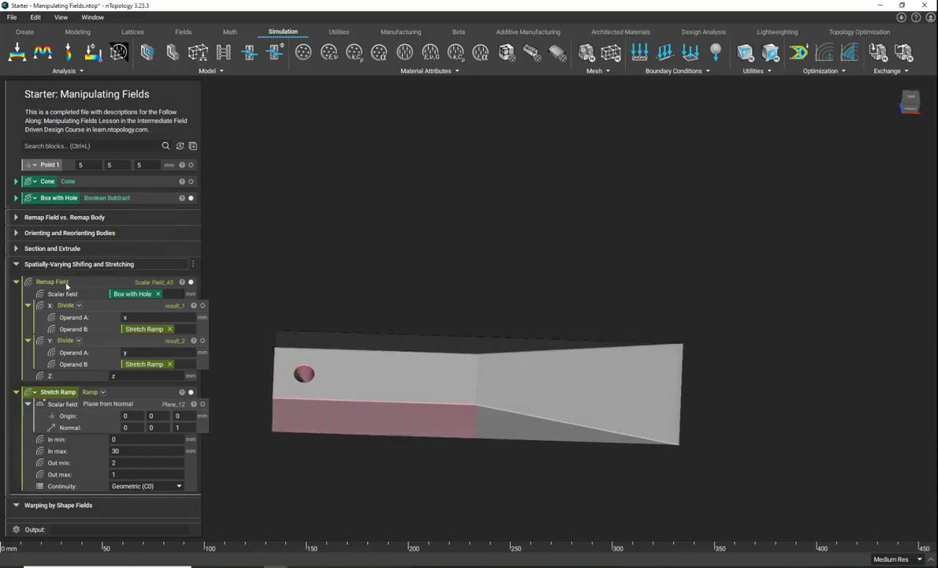
Step: View the X Divide block in the Field Viewer with the plane normal set to 0, 1, 0
right_click_drag(342, 392, 358, 477)
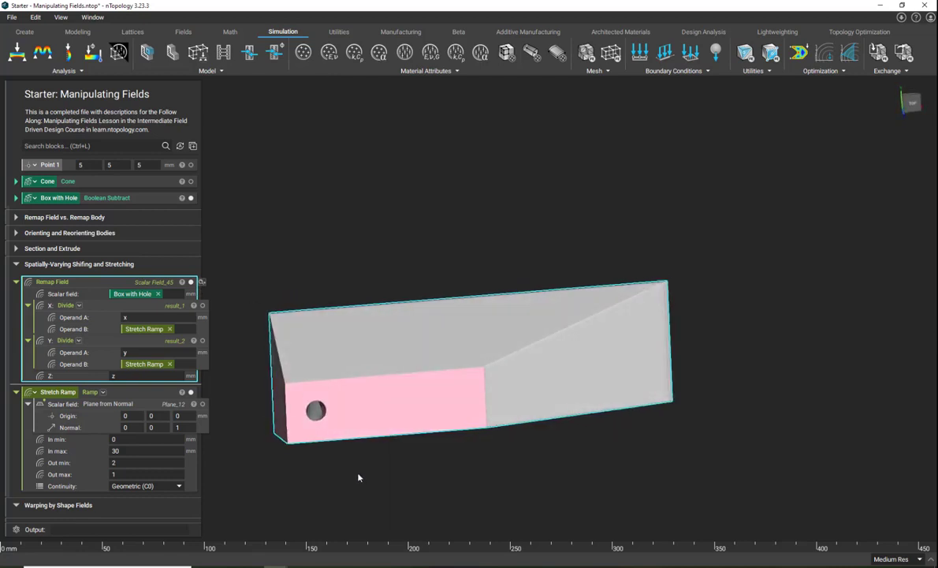
left_click(912, 106)
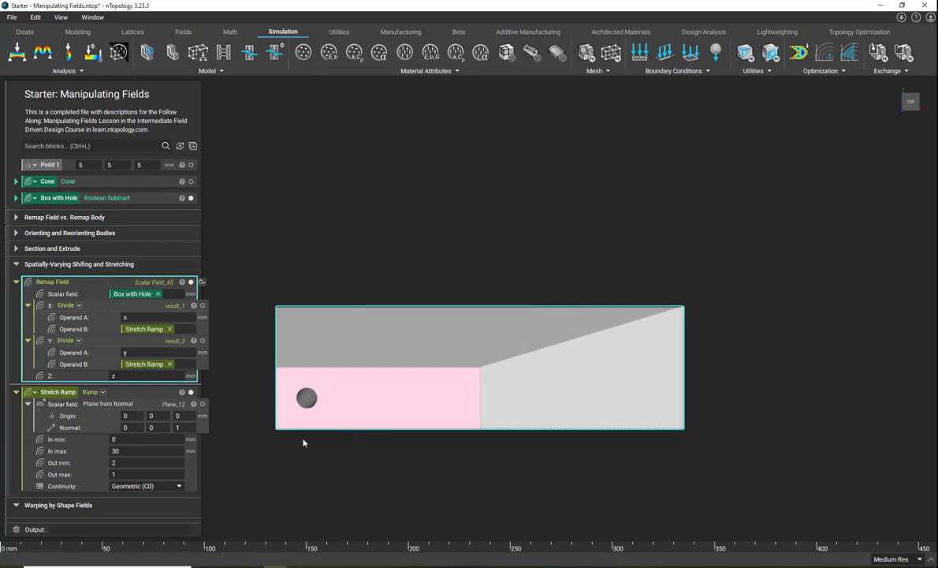
left_click(110, 308)
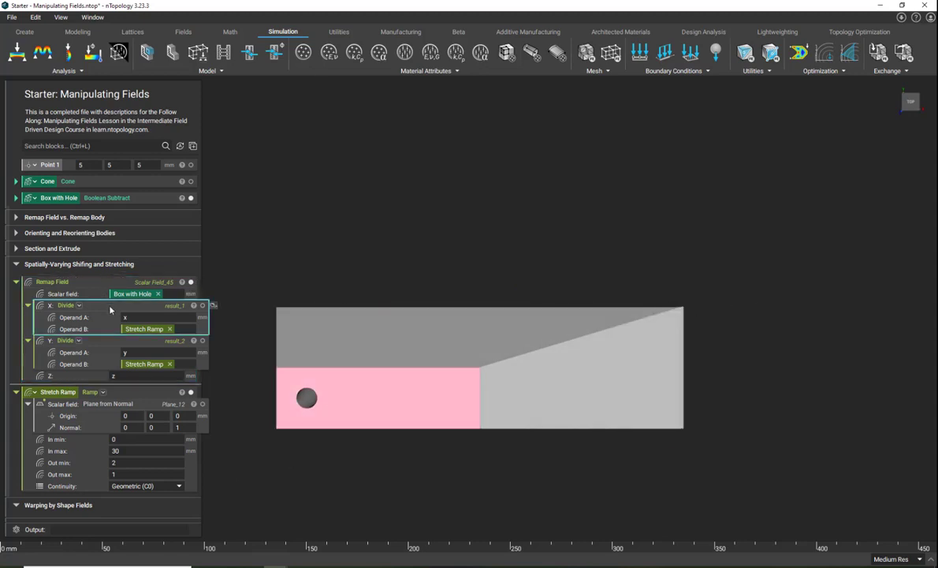
left_click(213, 305)
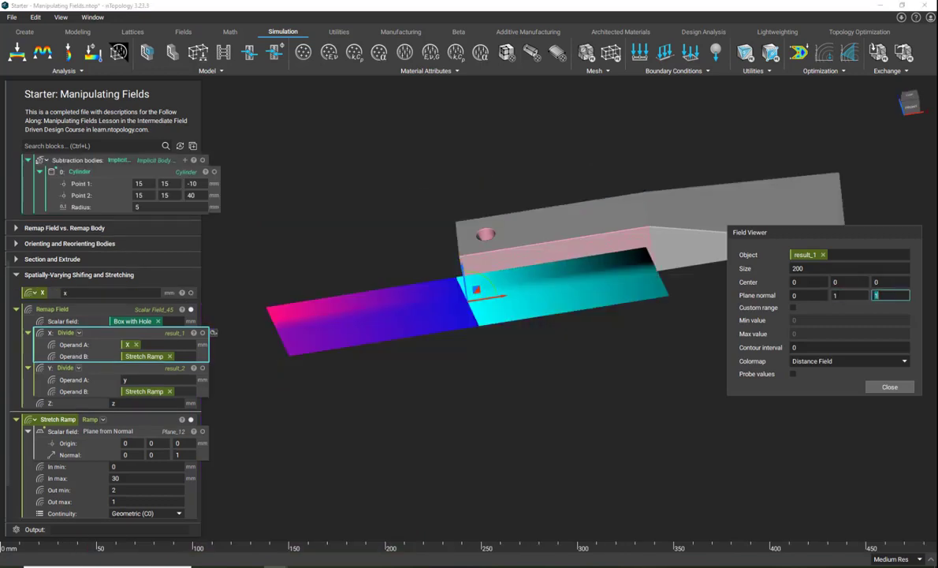
type("0")
key("Return")
Step: Set the Field Viewer's contour interval to 5 for the X Divide field
right_click_drag(558, 271, 788, 259)
right_click_drag(544, 315, 648, 364)
left_click(847, 348)
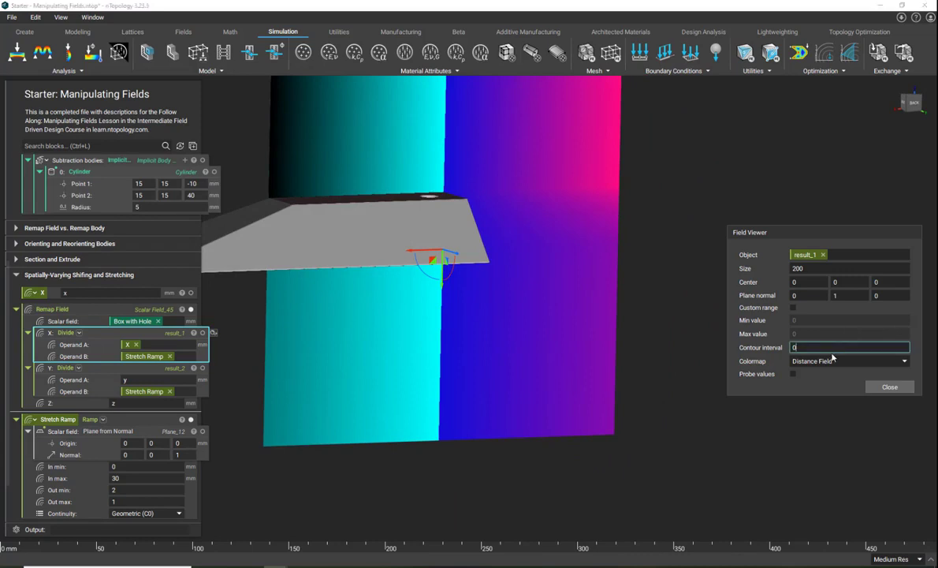
type("50")
key("BackSpace")
key("BackSpace")
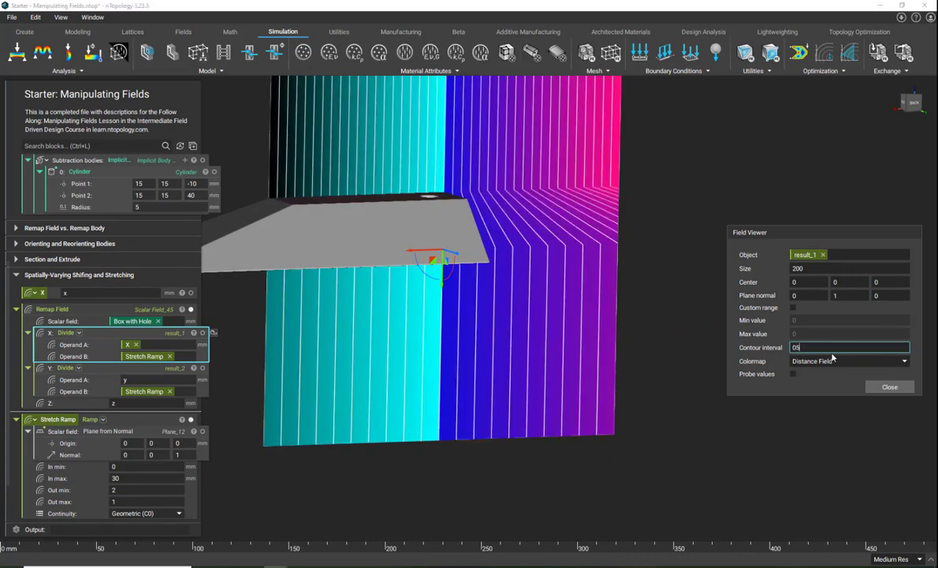
type("5")
Step: Enable Probe values in the Field Viewer and examine the X Divide contours from the back view
scroll(409, 326, "up", 2)
middle_click_drag(429, 330, 529, 362)
right_click_drag(530, 363, 533, 307)
left_click(911, 103)
left_click(793, 374)
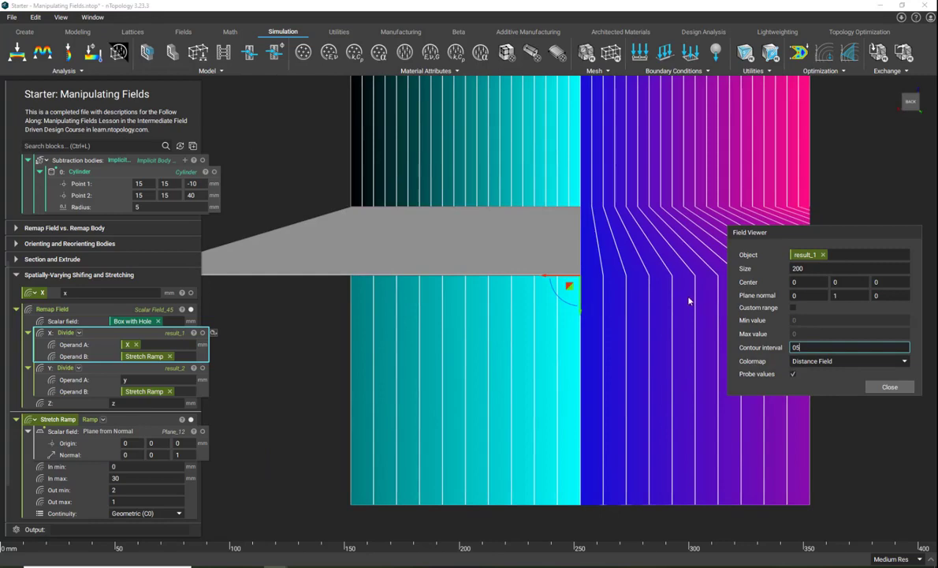
right_click_drag(622, 228, 605, 257)
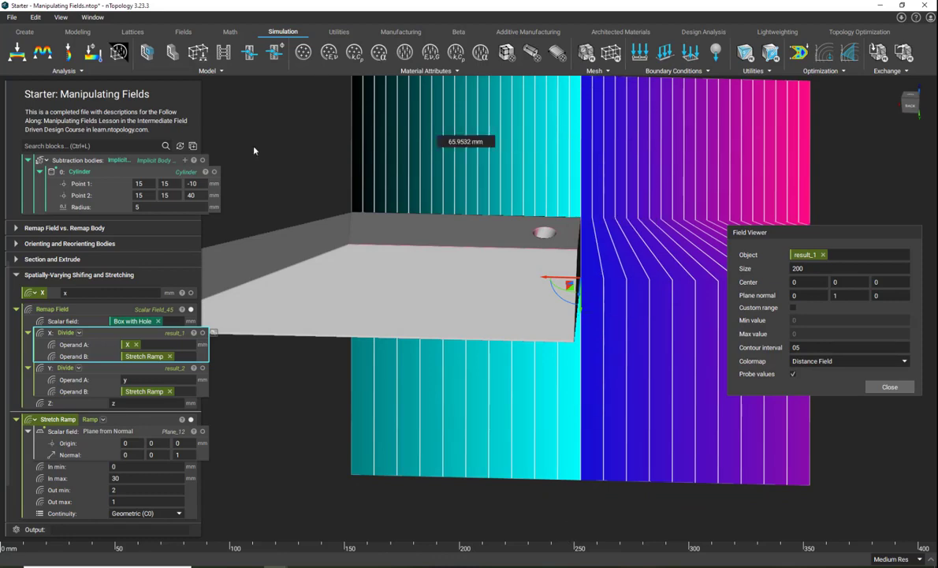
Step: Move Point 1 of Box with Hole's primary Box from Corners outward to about X -42.6, Y -48.4 mm
scroll(410, 204, "up", 1)
scroll(482, 278, "down", 3)
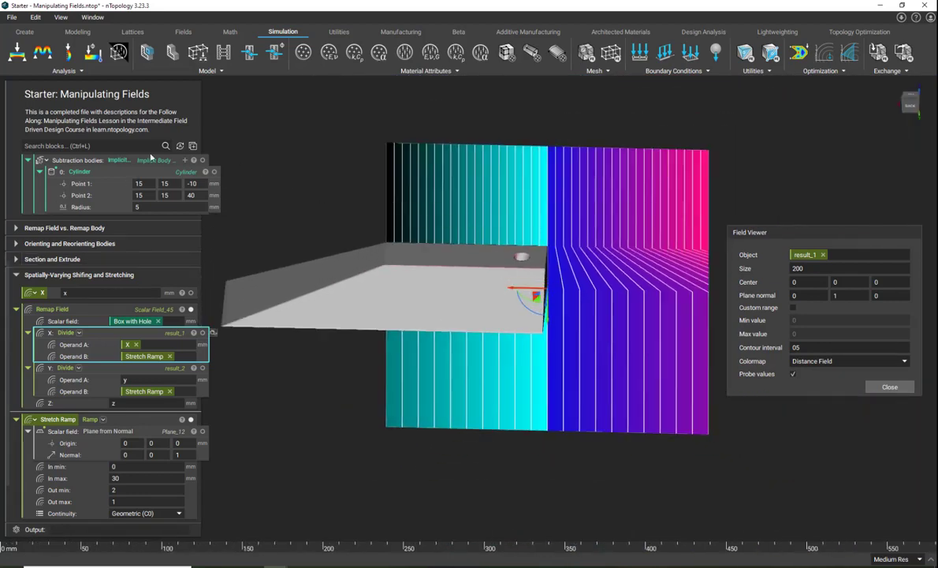
scroll(150, 177, "up", 2)
left_click(157, 225)
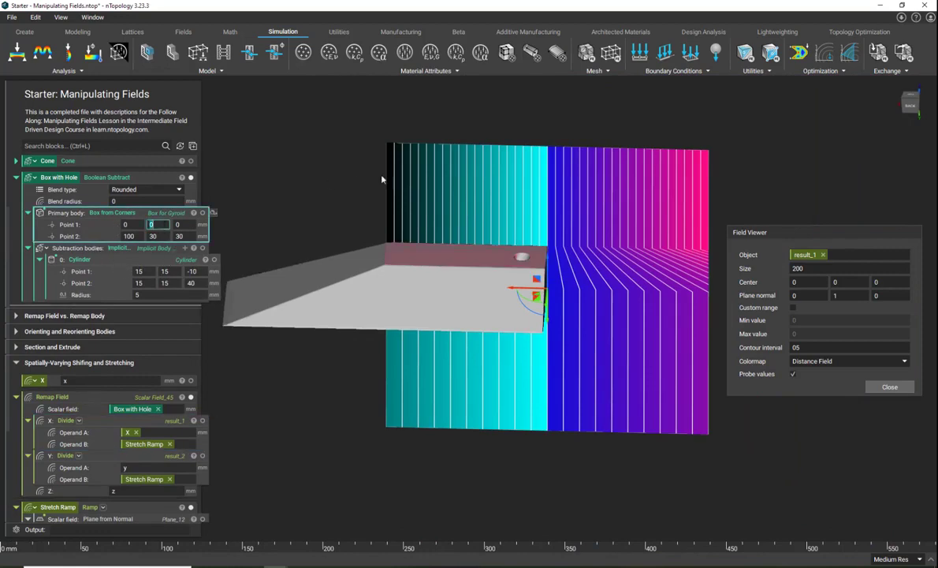
right_click_drag(433, 185, 406, 288)
left_click_drag(536, 320, 613, 262)
right_click_drag(643, 189, 328, 104)
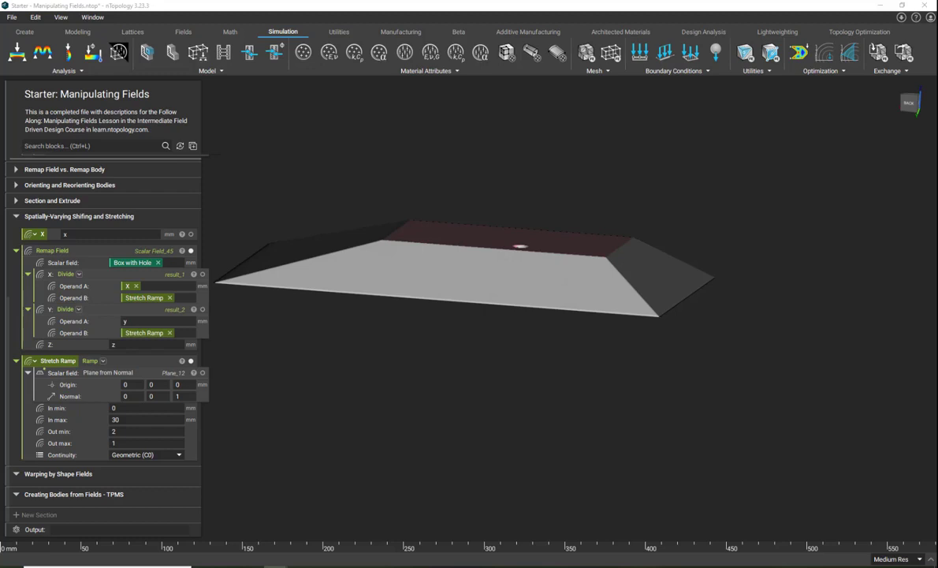
Step: Add a second Remap Field block at the end of the Spatially-Varying Shifting and Stretching section
left_click(94, 464)
key("ctrl+l")
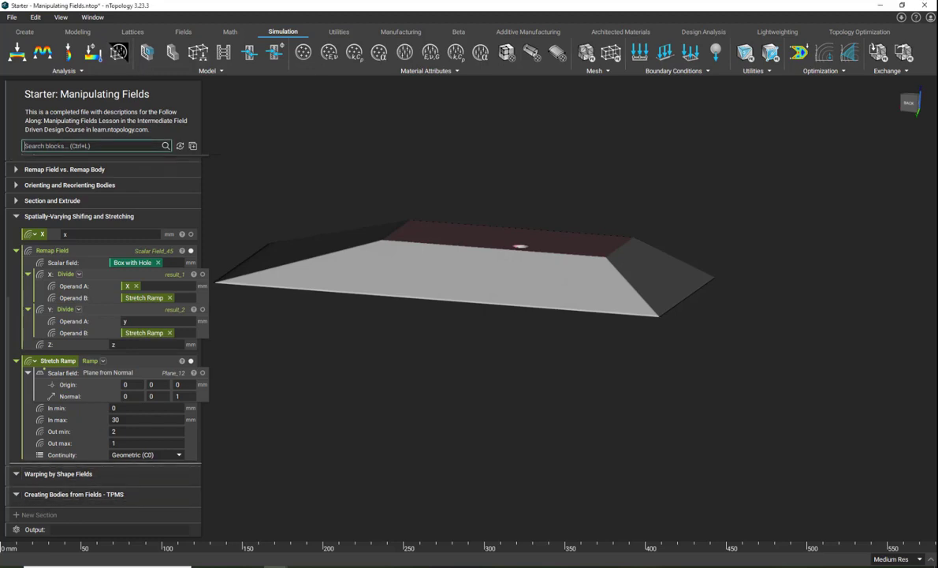
type("remap")
left_click(54, 179)
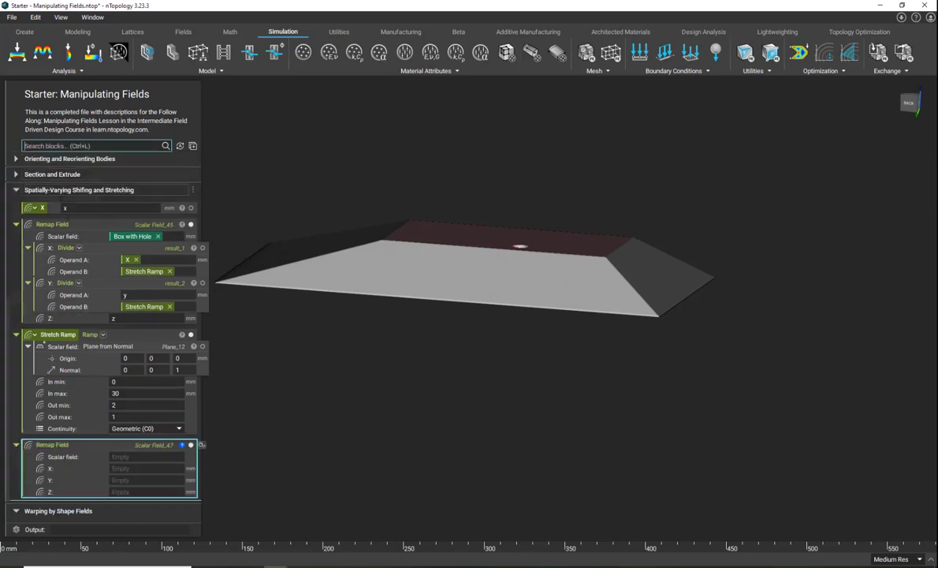
Step: Make the first Remap Field block a variable named Variably Stretched
left_click(71, 224)
right_click(77, 226)
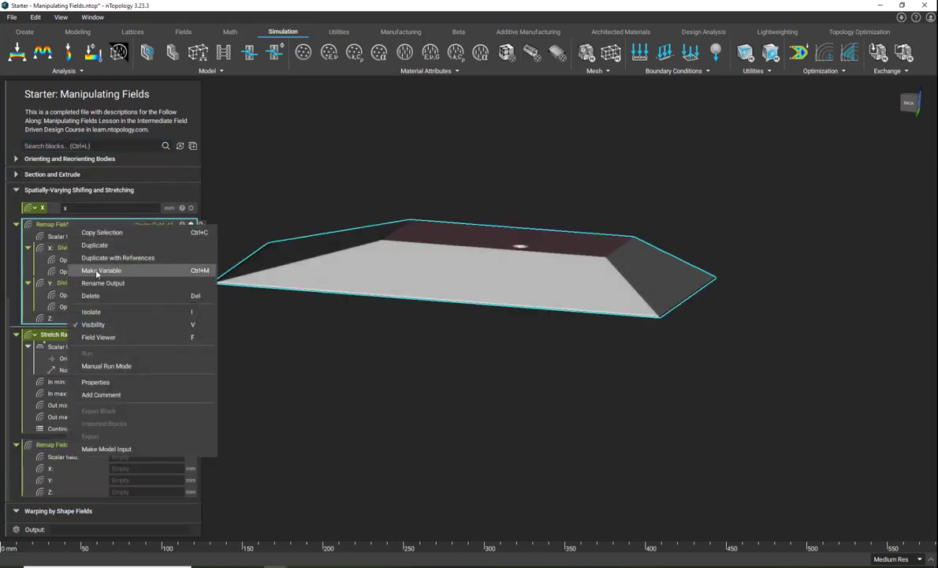
left_click(99, 271)
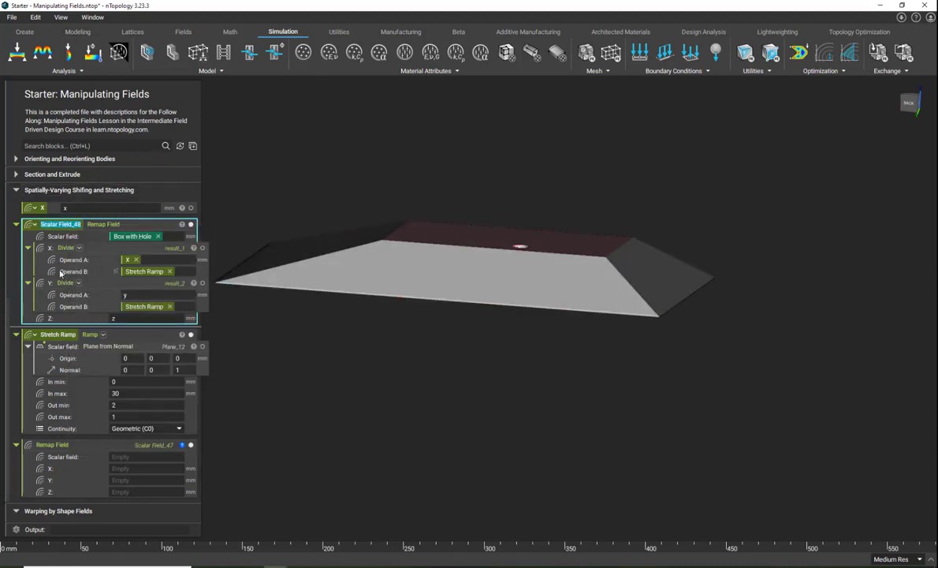
type("Varia")
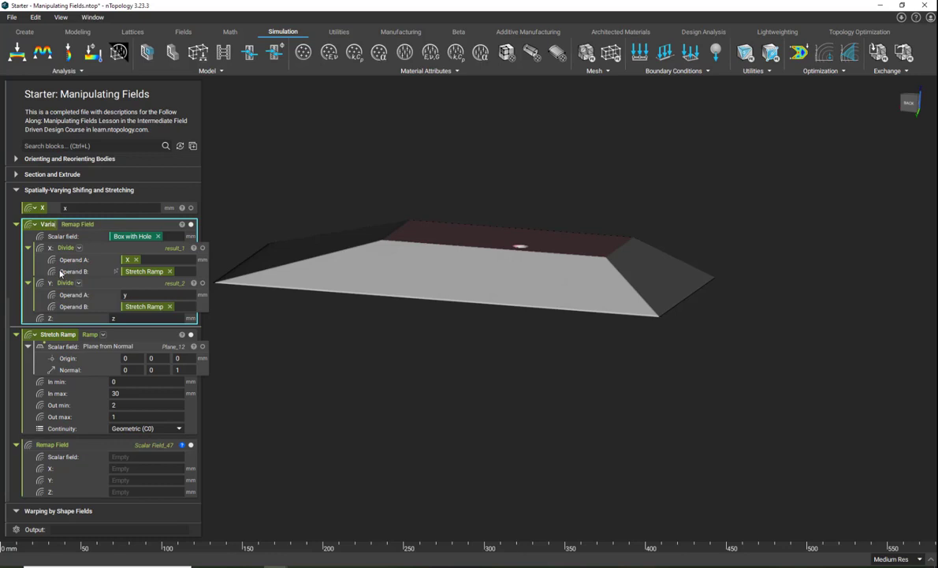
type("bly Stretched")
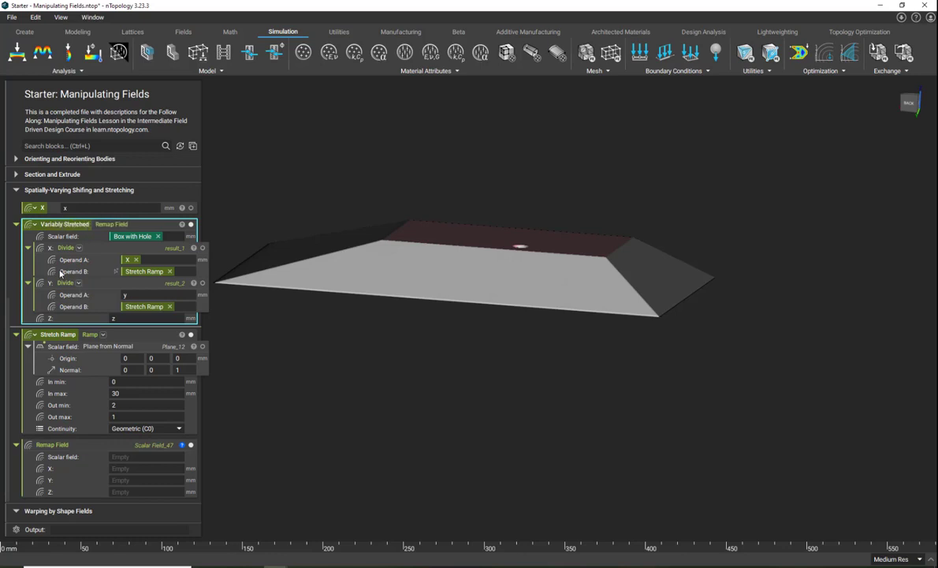
Step: Make the new, empty Remap Field block a variable named Variably Shifted
scroll(61, 273, "down", 1)
right_click(68, 407)
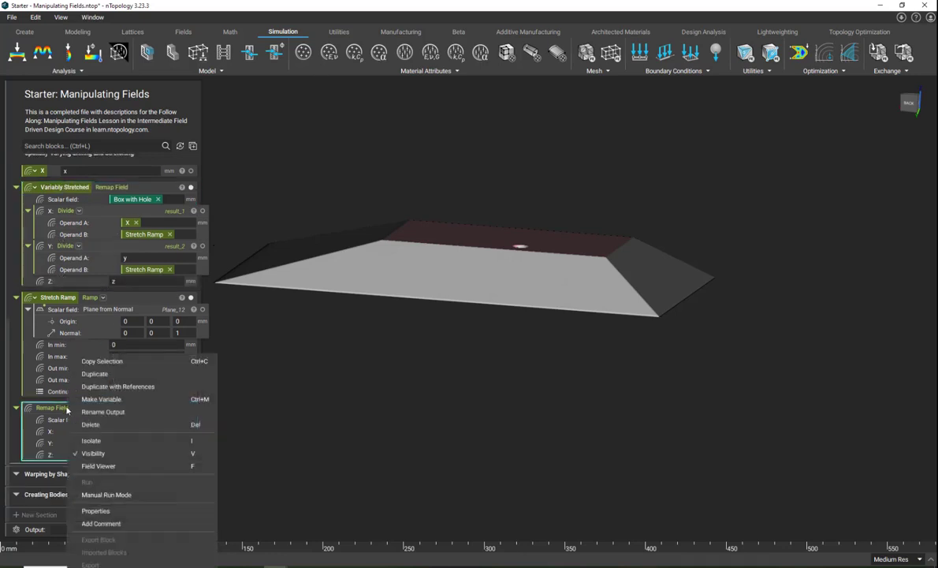
left_click(93, 402)
type("Variably Shifted")
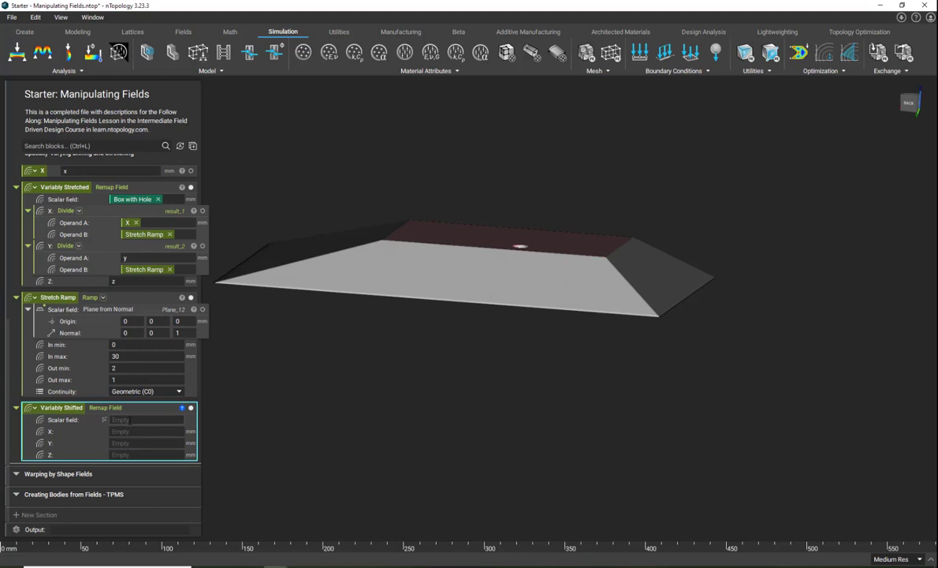
Step: Use Box with Hole as Variably Shifted's scalar field and insert Subtract blocks for its X and Y inputs
left_click_drag(118, 199, 152, 422)
left_click(132, 432)
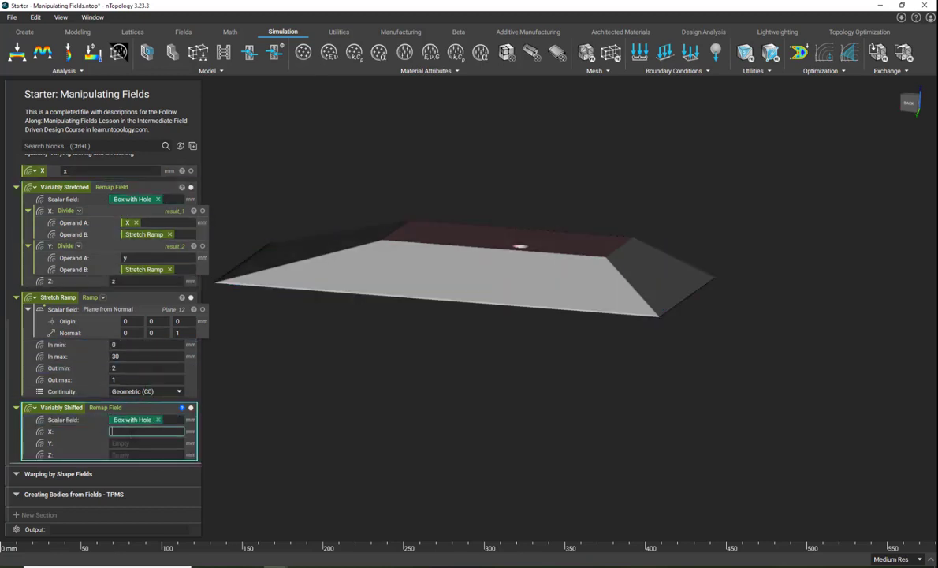
type("su")
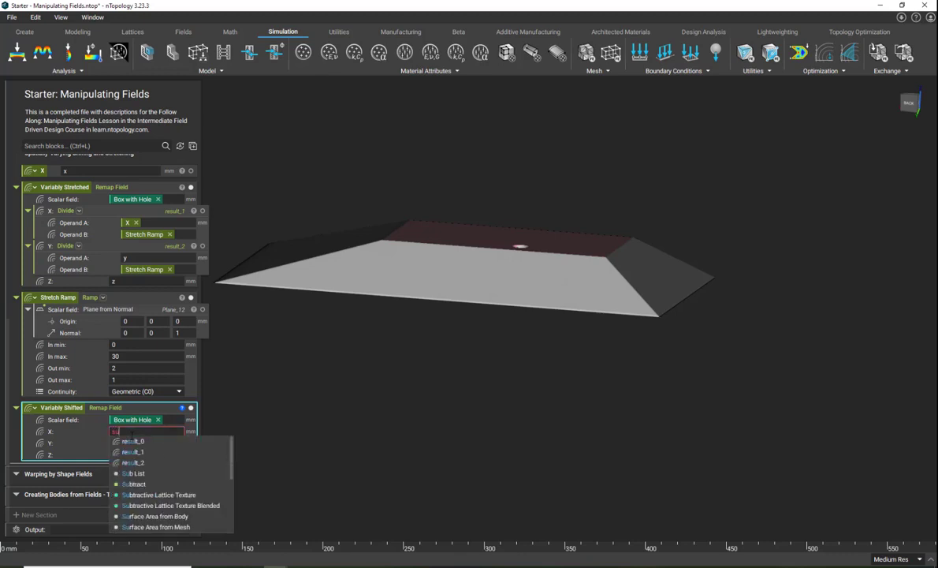
left_click(134, 483)
left_click(134, 467)
type("su")
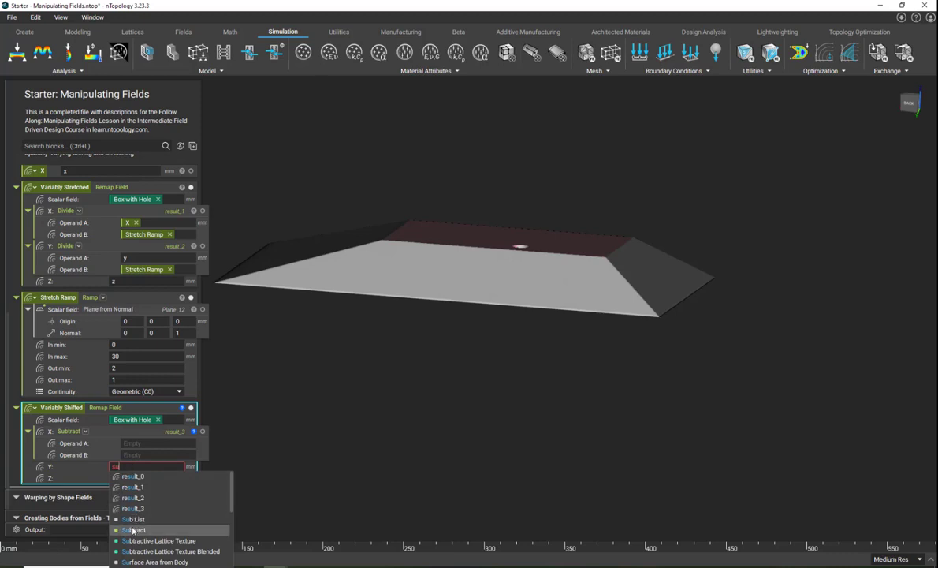
left_click(132, 530)
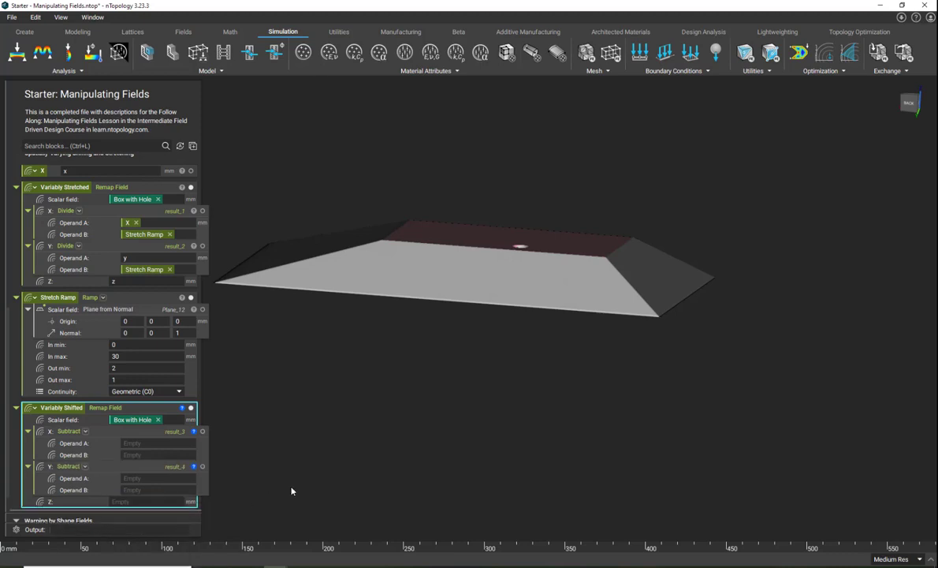
Step: Set Operand A to x and y in the X and Y Subtract blocks, and set Variably Shifted's Z to z
left_click(166, 443)
type("x")
key("Return")
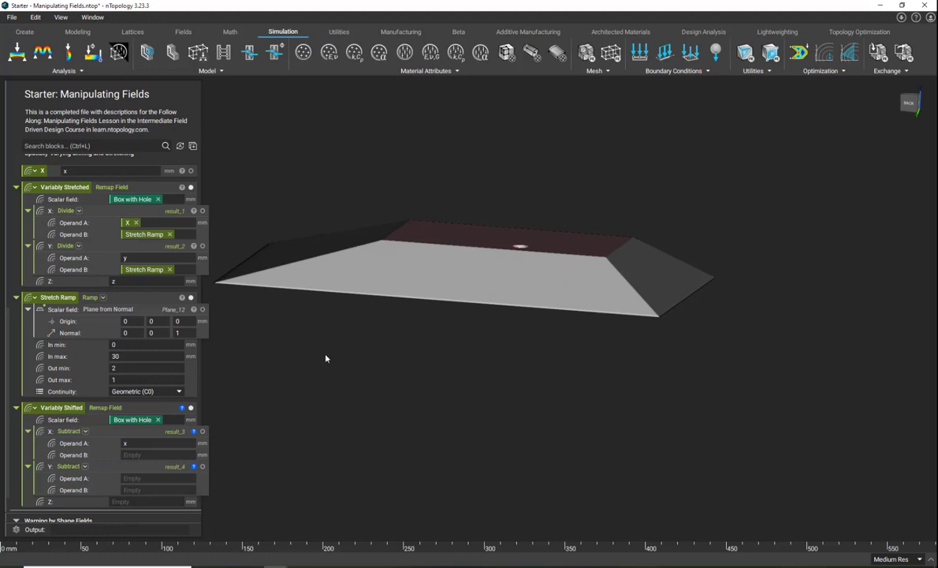
left_click(143, 478)
type("y")
left_click(320, 458)
left_click(146, 501)
type("z")
key("Return")
Step: Add a Ramp block below Variably Shifted and reuse Stretch Ramp's Plane from Normal as its scalar field
key("ctrl+l")
type("ramp")
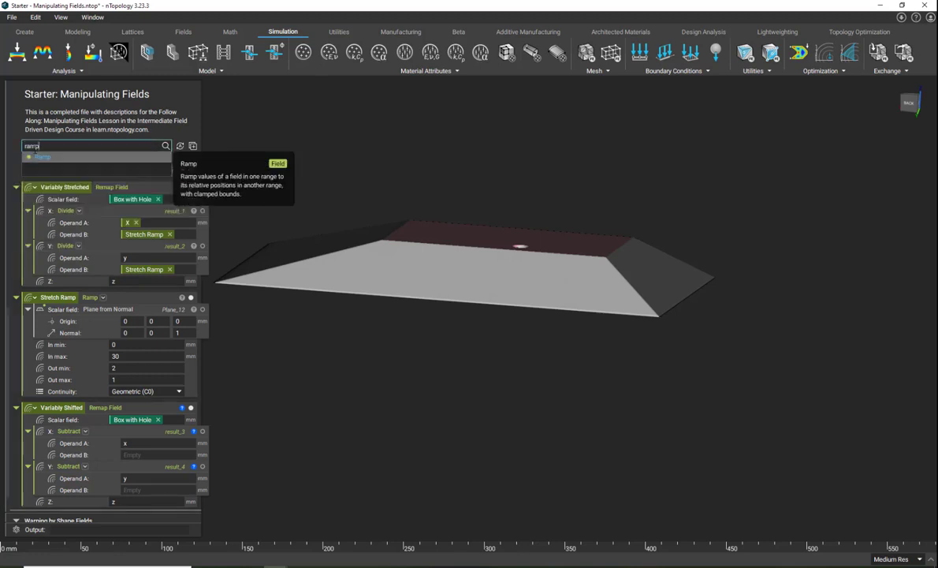
left_click(37, 157)
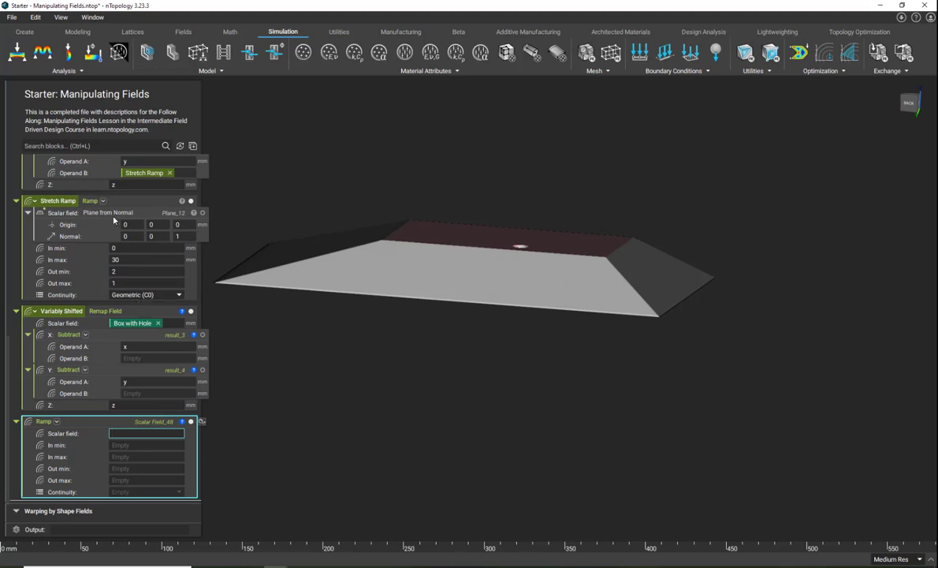
left_click_drag(114, 219, 148, 439)
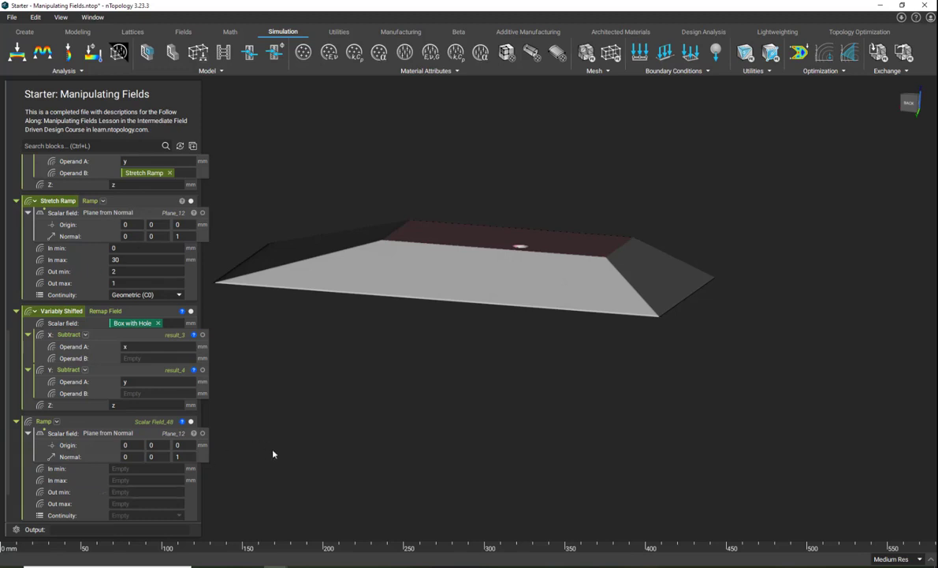
Step: Set the new Ramp's In min to 0 and In max to 30 mm
scroll(269, 450, "down", 2)
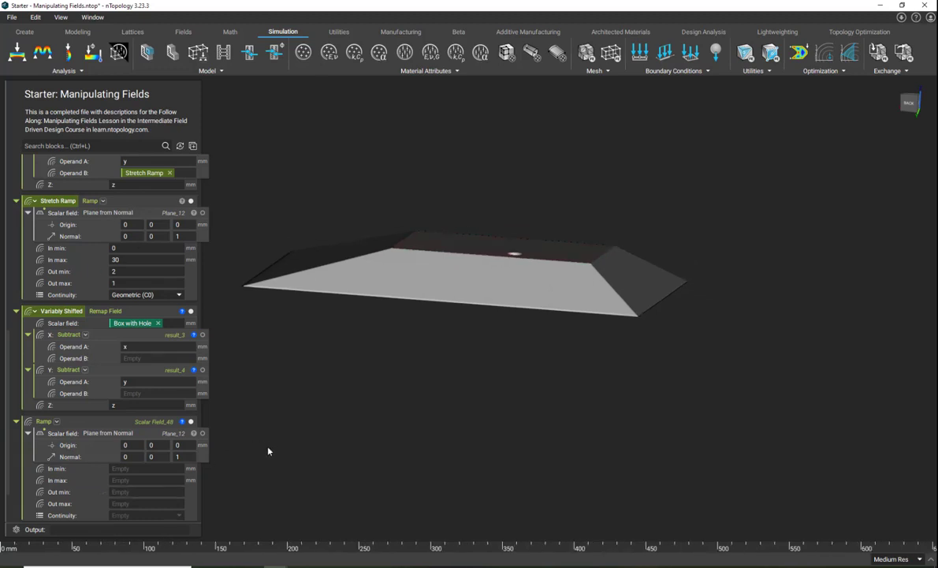
scroll(103, 474, "down", 1)
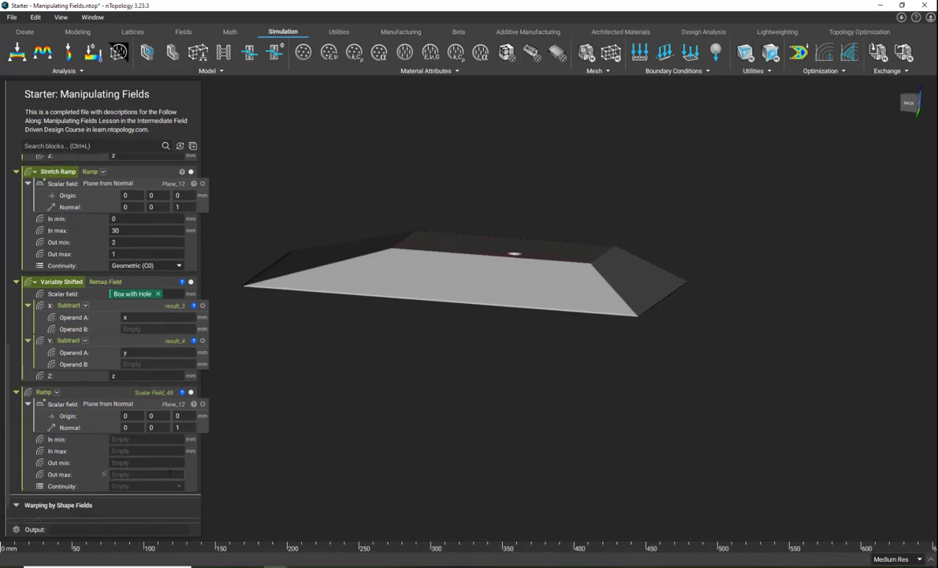
left_click(126, 439)
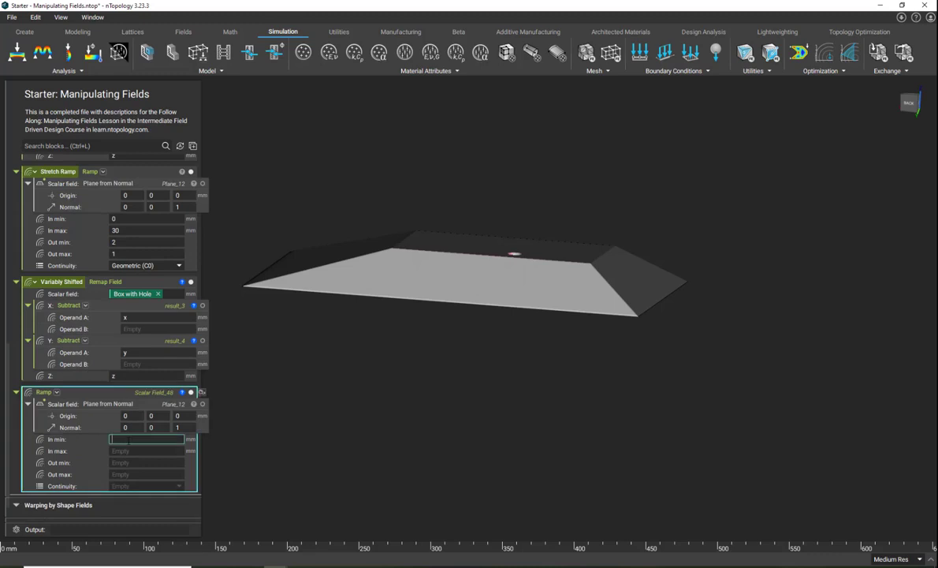
type("p")
key("BackSpace")
type("0")
left_click(273, 449)
left_click(139, 450)
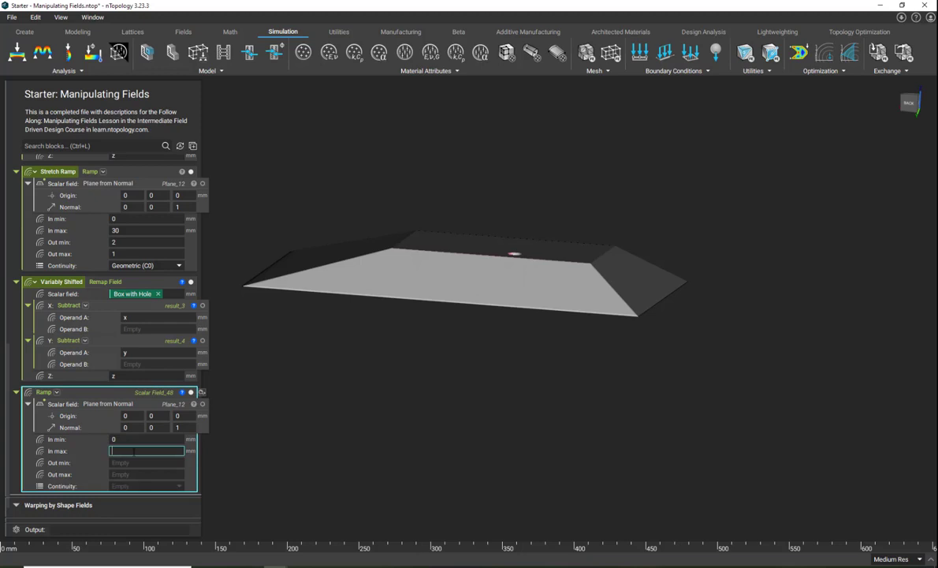
type("30")
left_click(247, 446)
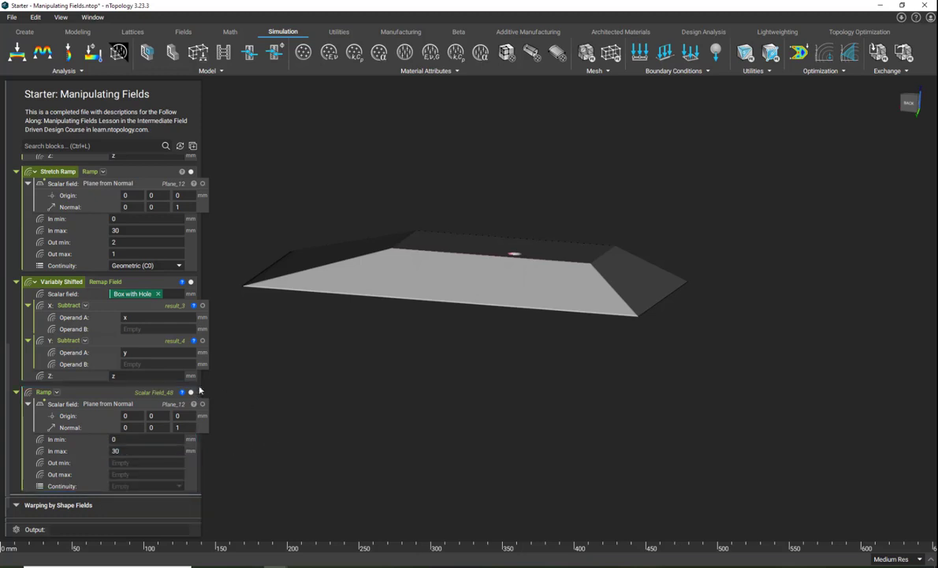
Step: Check the Ramp's Plane from Normal against the stretched body and hide the plane
left_click(146, 411)
right_click_drag(246, 411, 262, 341)
scroll(61, 264, "up", 3)
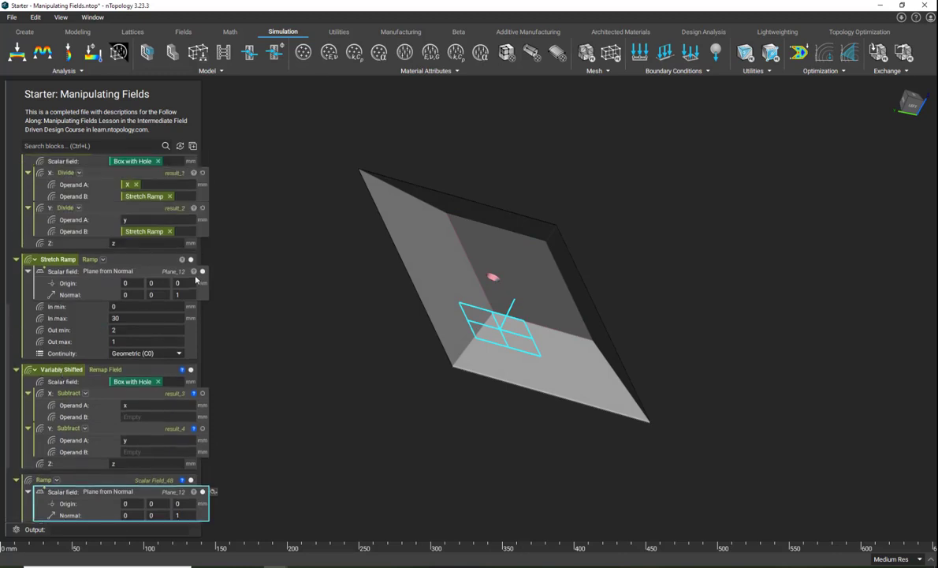
left_click(204, 272)
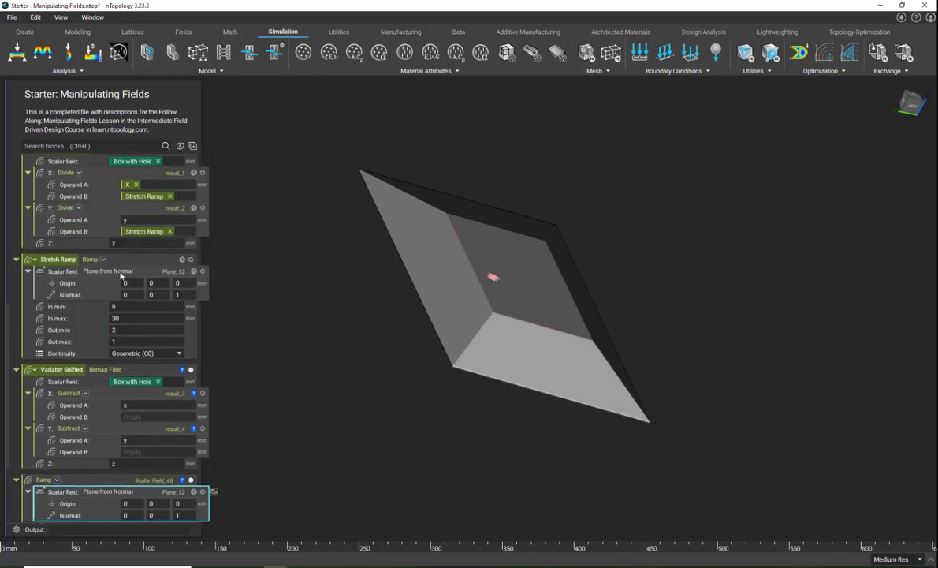
scroll(120, 273, "up", 10)
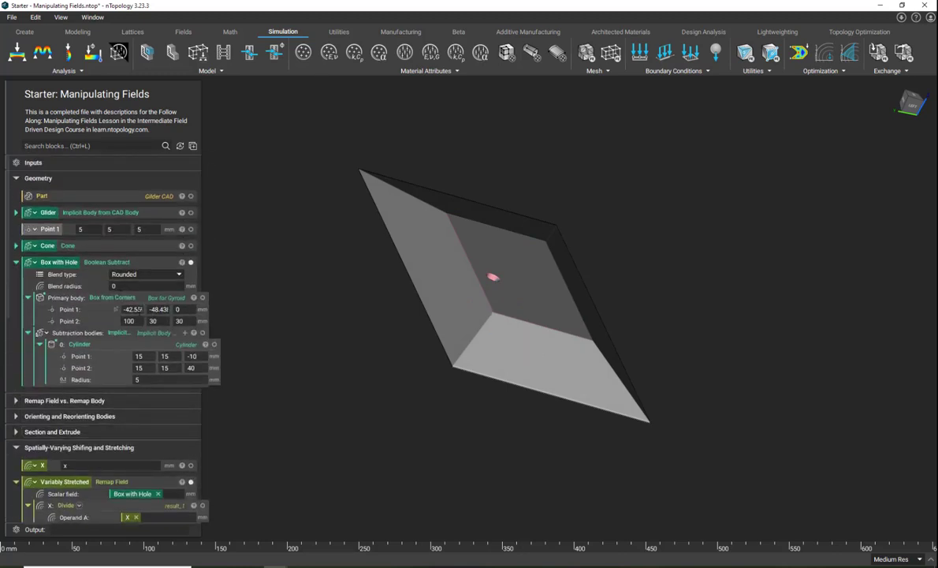
Step: Reset Point 1 of Box with Hole's Box from Corners to 0, 0, 0 mm
left_click(133, 309)
type("0")
key("Tab")
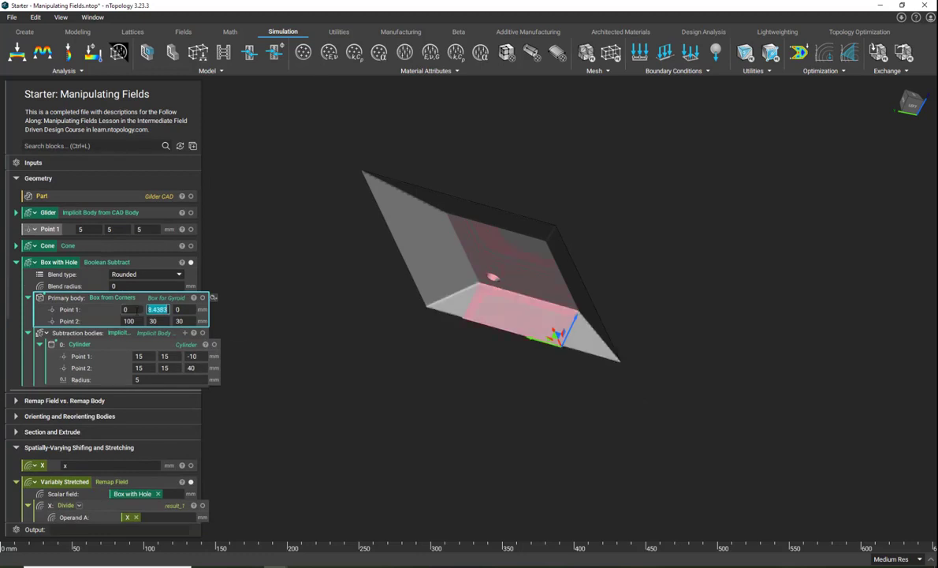
type("0")
key("Return")
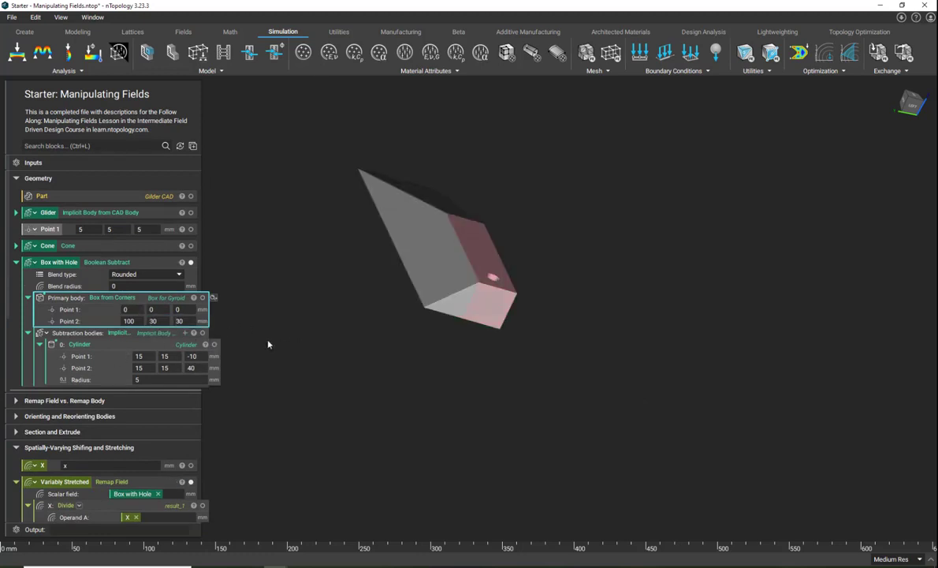
Step: Hide the Variably Stretched body and collapse the Variably Stretched and Stretch Ramp blocks
scroll(197, 299, "down", 5)
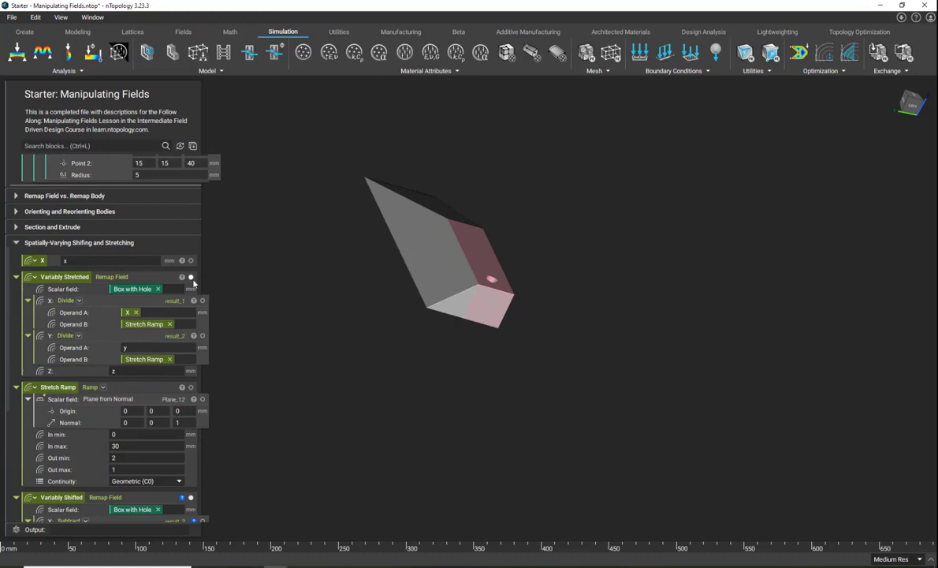
left_click(191, 278)
left_click(16, 276)
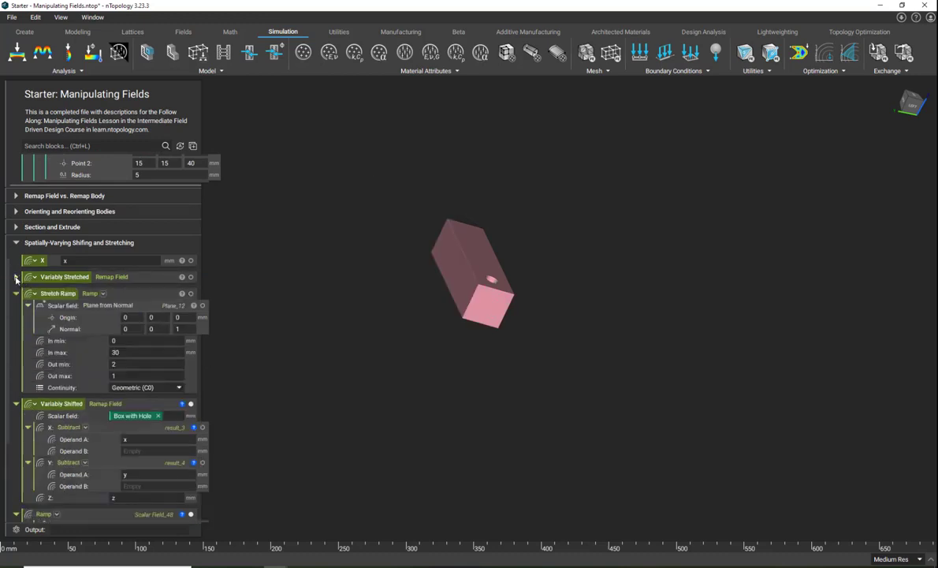
left_click(16, 293)
right_click_drag(361, 285, 254, 319)
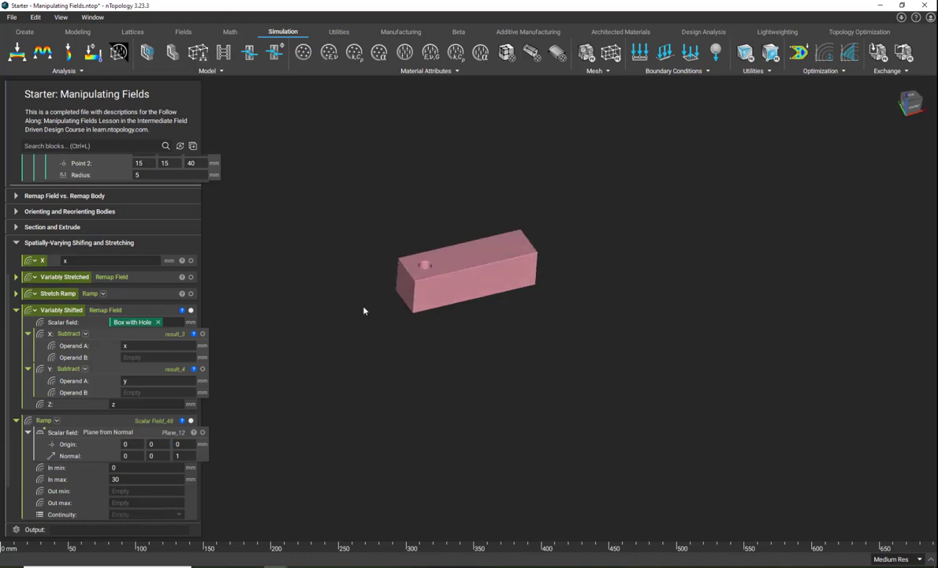
Step: Set the new Ramp's Out min to 0 mm and Out max to 2 mm
scroll(130, 448, "down", 2)
left_click(129, 461)
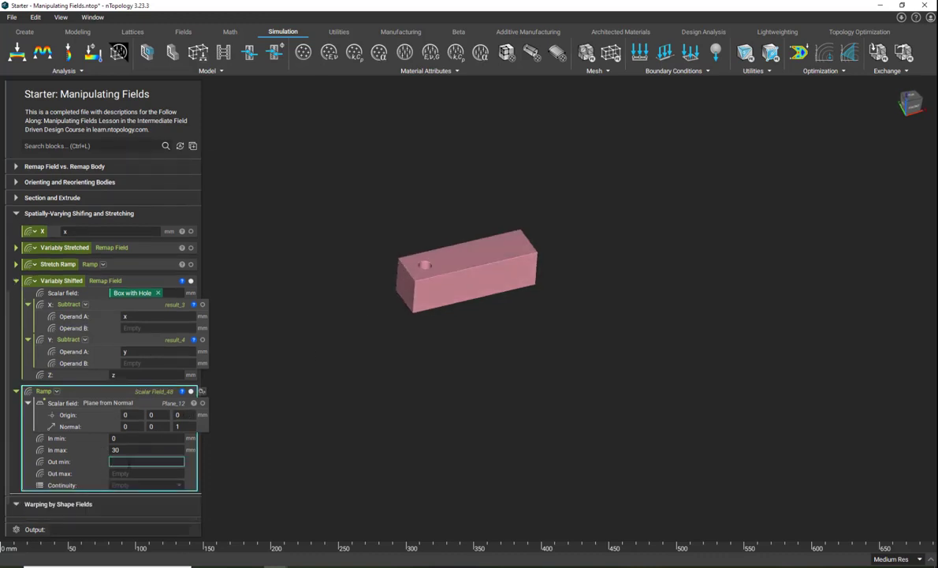
type("0")
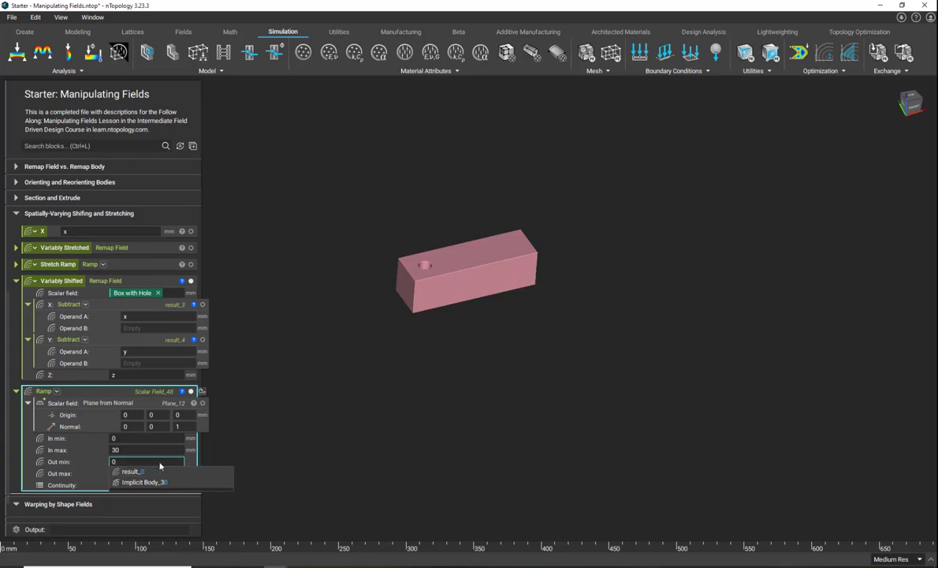
key("Tab")
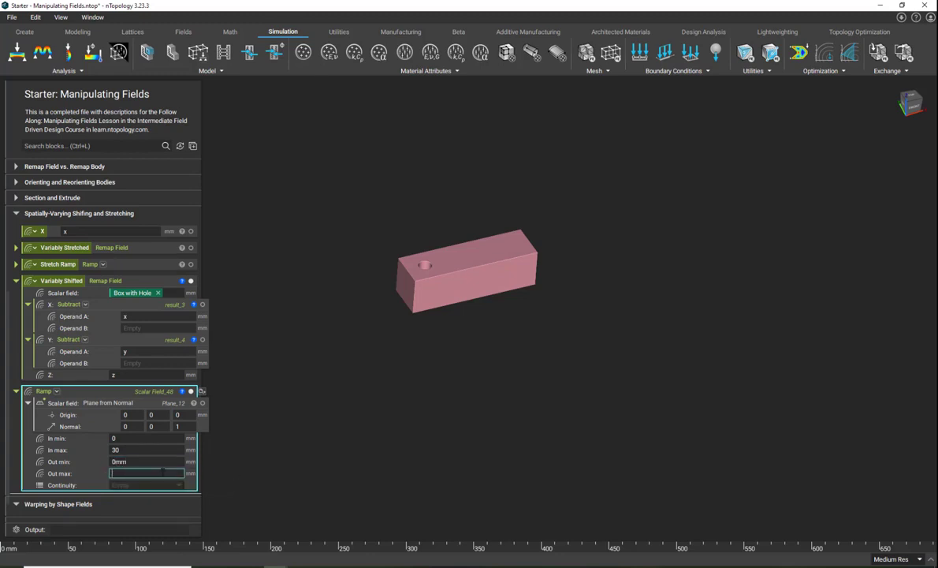
type("2")
left_click(310, 400)
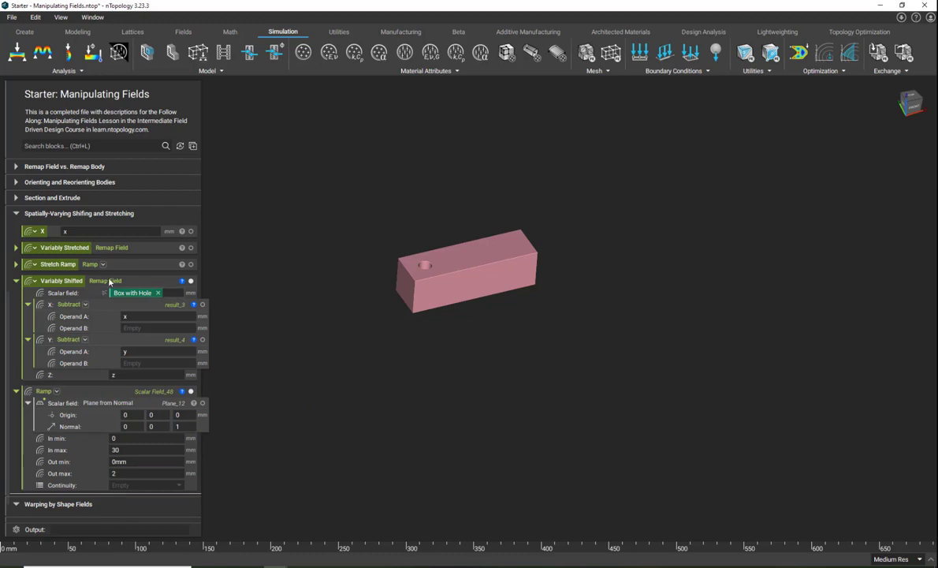
Step: Set the new Ramp's Continuity to Geometric (C0), hide its field, and turn it into a variable named Shift Ramp
left_click(16, 264)
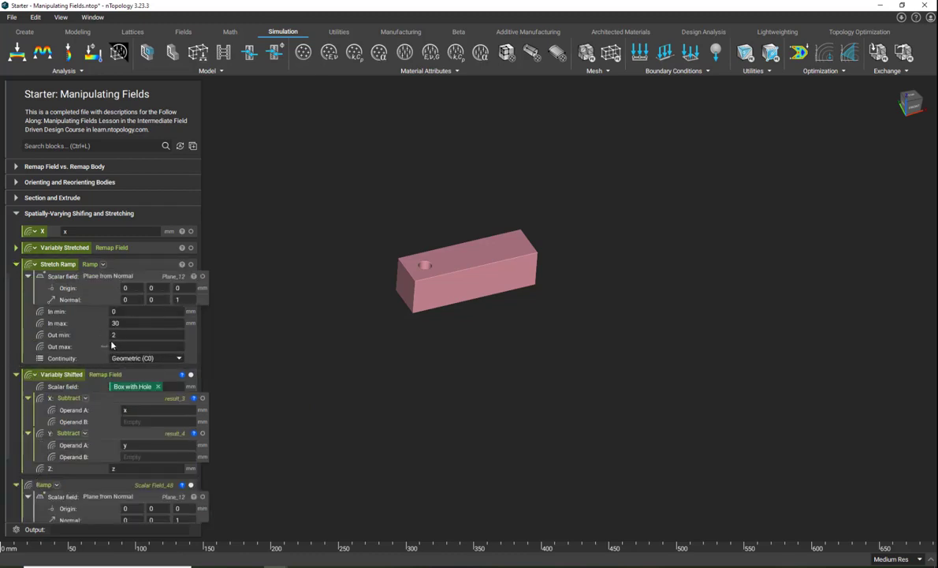
left_click(17, 264)
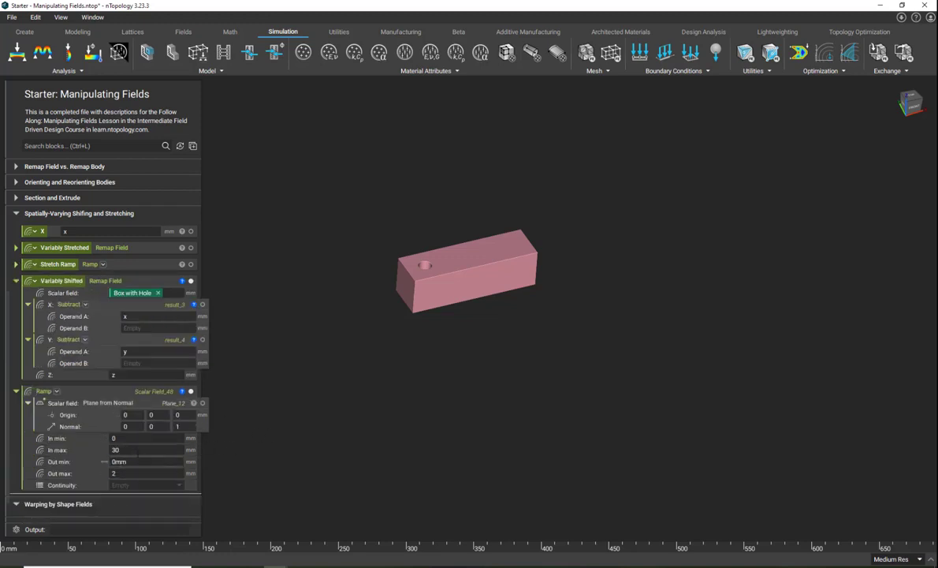
left_click(132, 485)
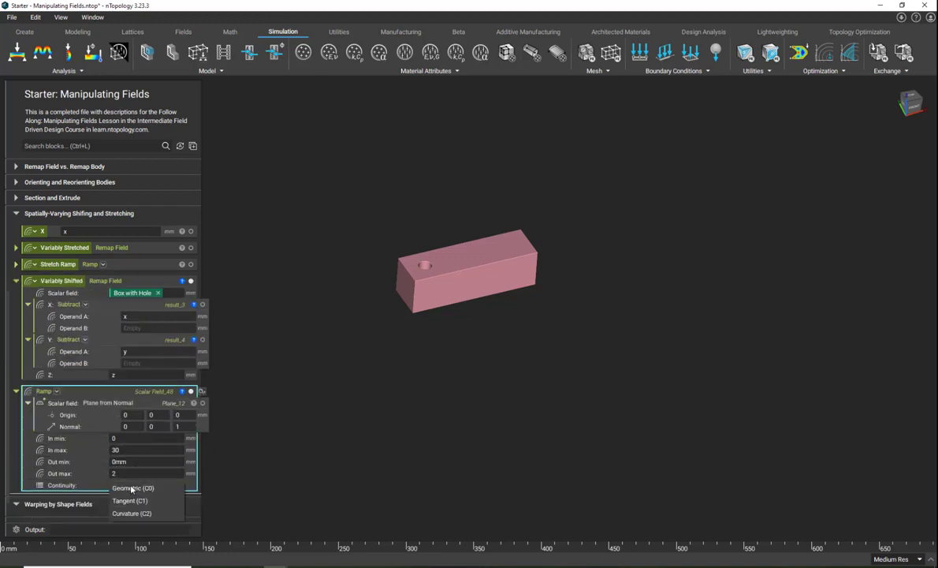
left_click(130, 493)
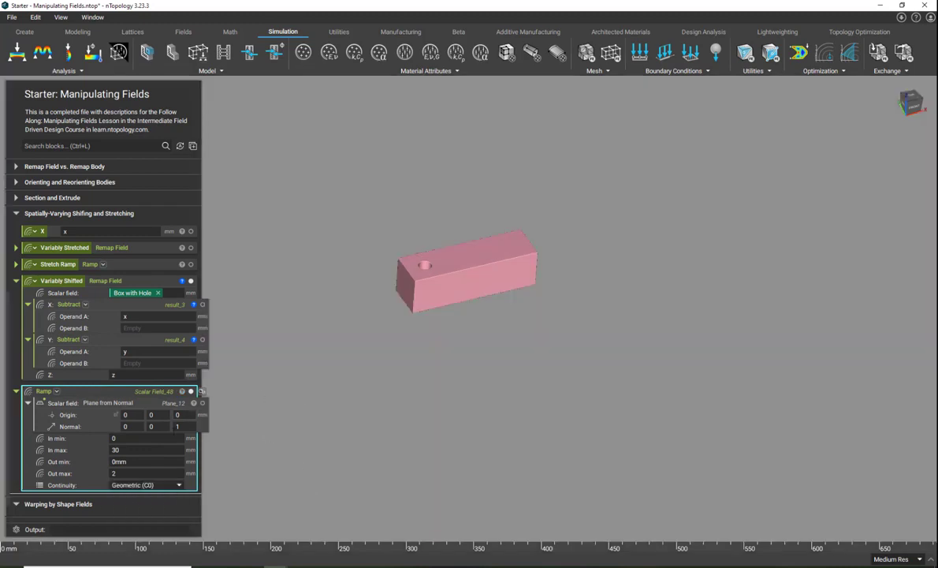
left_click(191, 392)
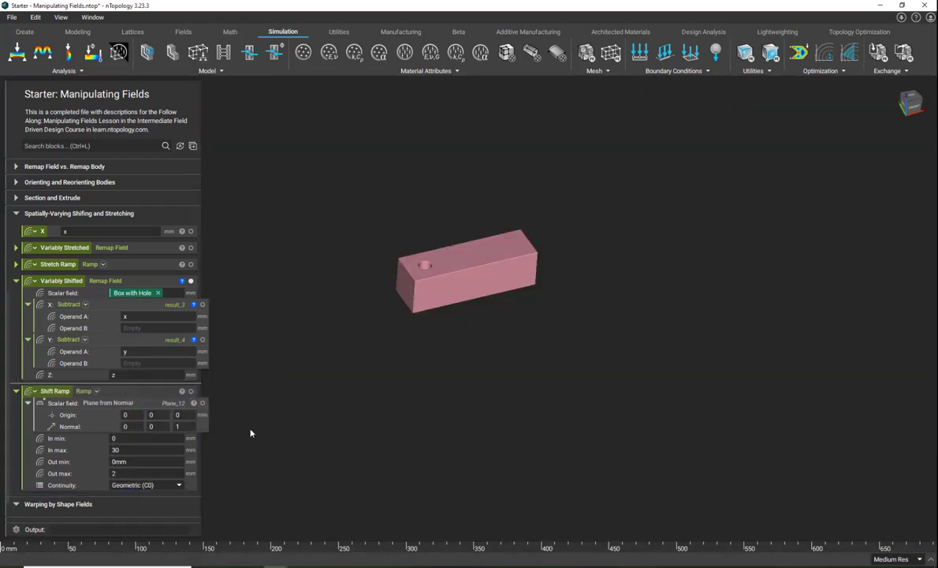
Step: Set Shift Ramp's Out max to 15 mm
double_click(126, 473)
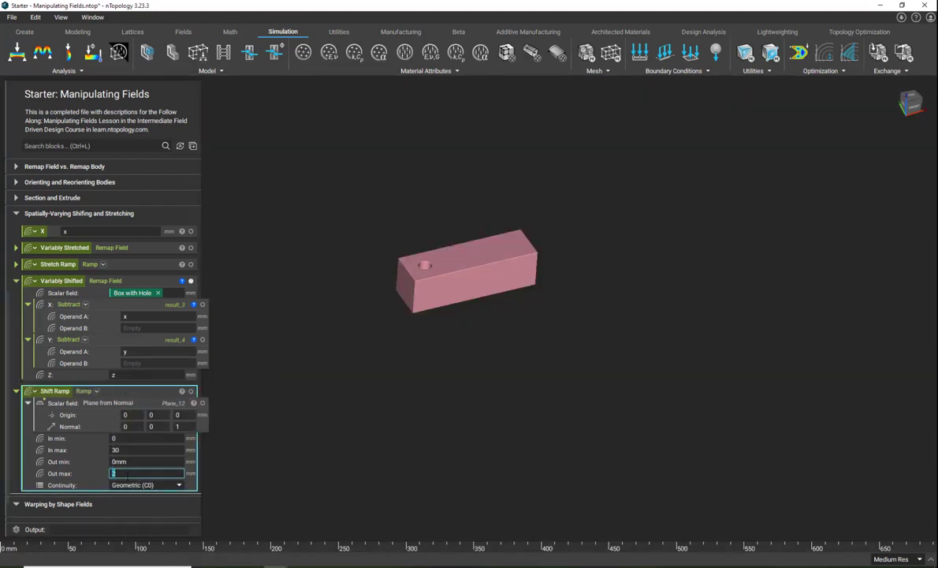
type("15")
left_click(362, 477)
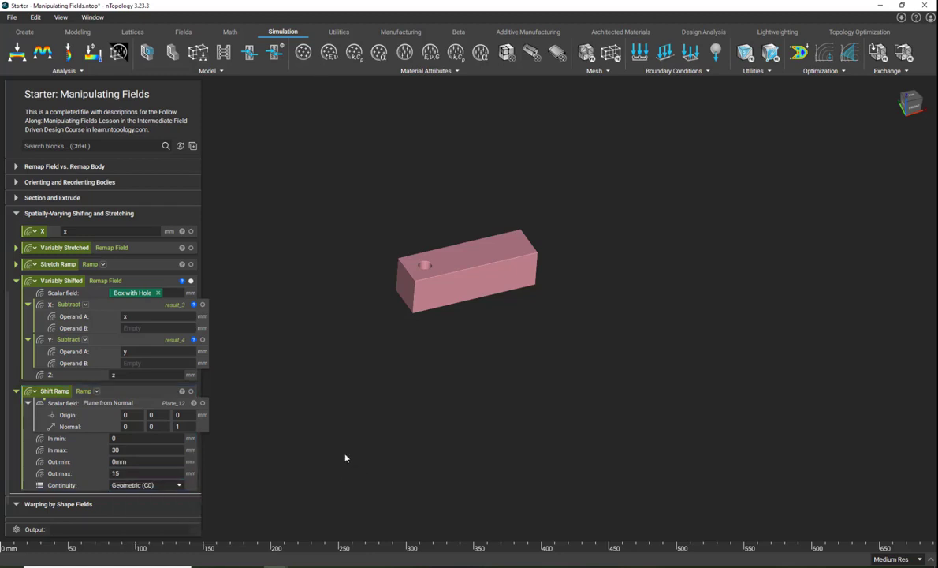
Step: Use Shift Ramp as Operand B in both the X and Y Subtract blocks of Variably Shifted
left_click_drag(122, 396, 202, 330)
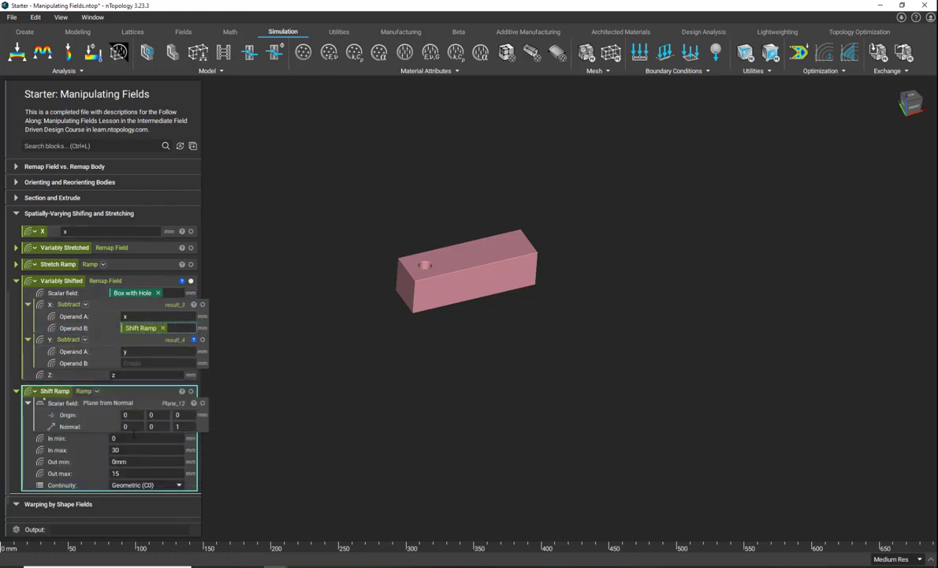
left_click_drag(135, 394, 183, 369)
left_click_drag(188, 369, 188, 368)
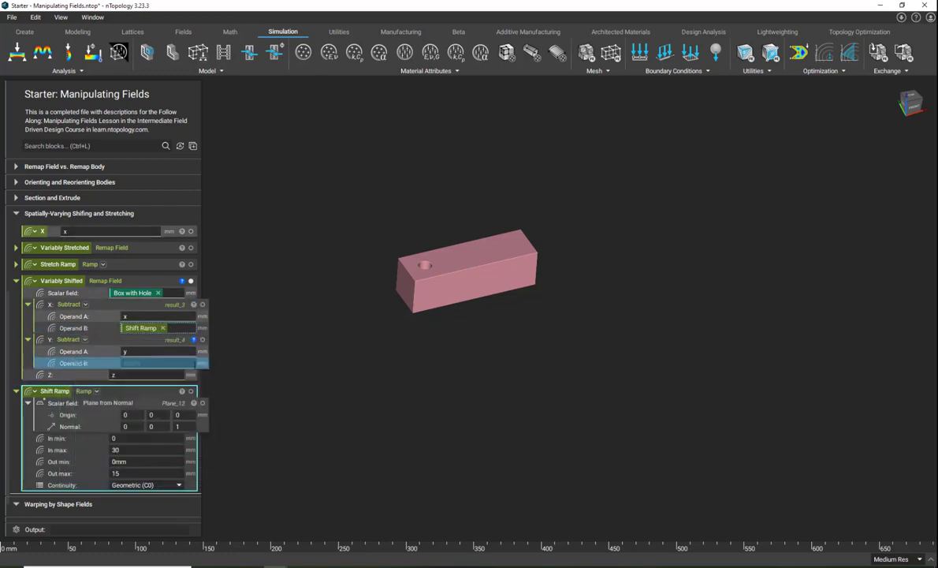
Step: Show only the Variably Shifted body and inspect its slant from several angles and face-on to the hole
right_click_drag(422, 403, 204, 383)
left_click(117, 277)
right_click_drag(389, 315, 409, 289)
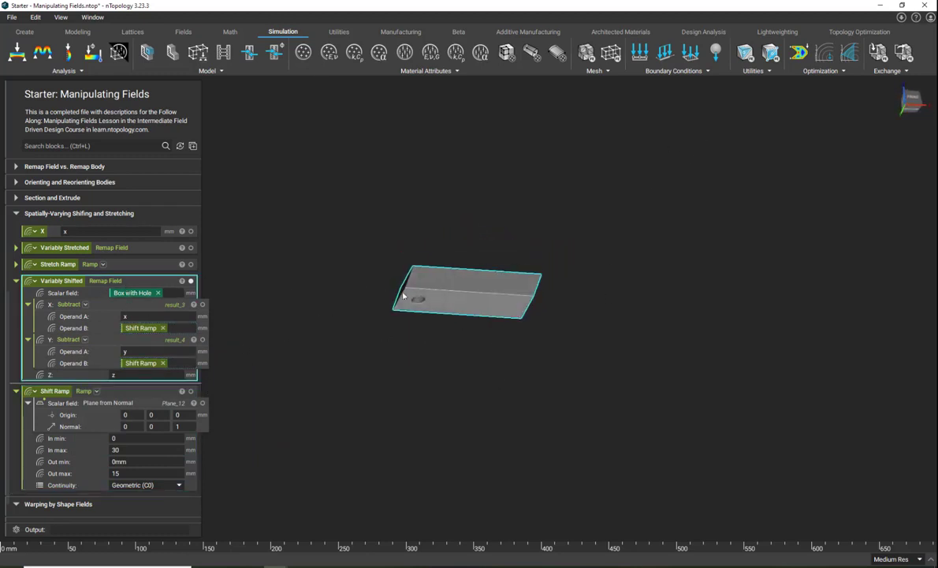
right_click_drag(528, 309, 766, 169)
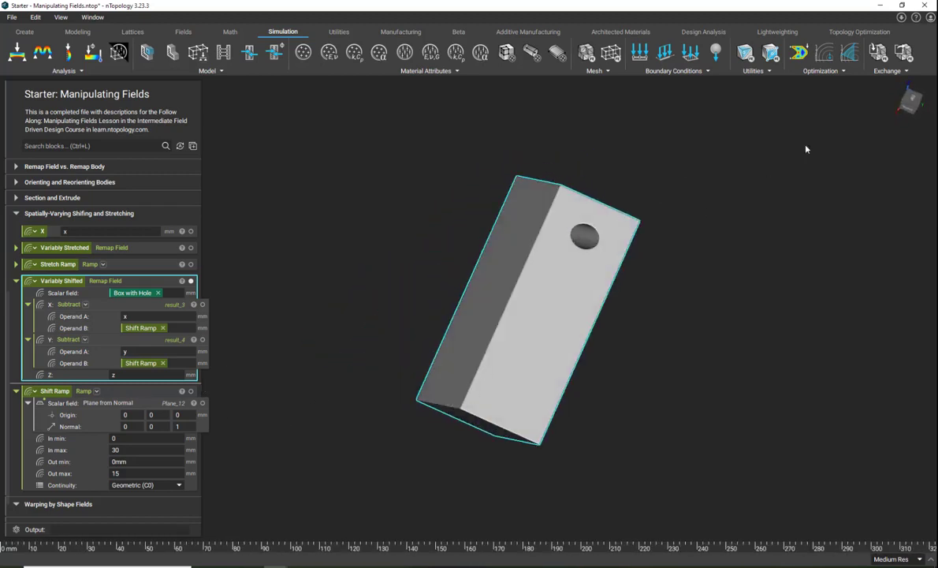
left_click(916, 98)
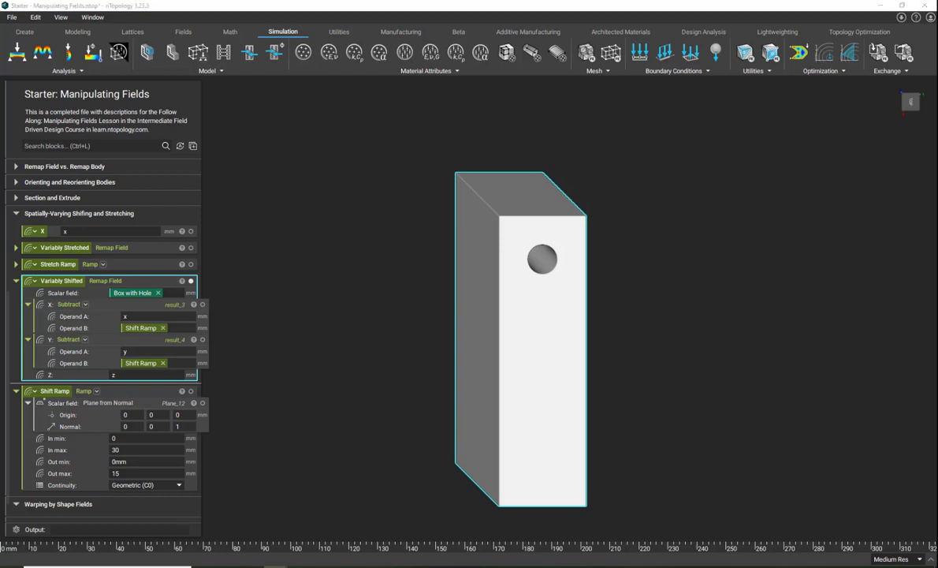
Step: Collapse the Spatially-Varying Shifting and Stretching section, the Box with Hole block and the Geometry section
left_click(15, 214)
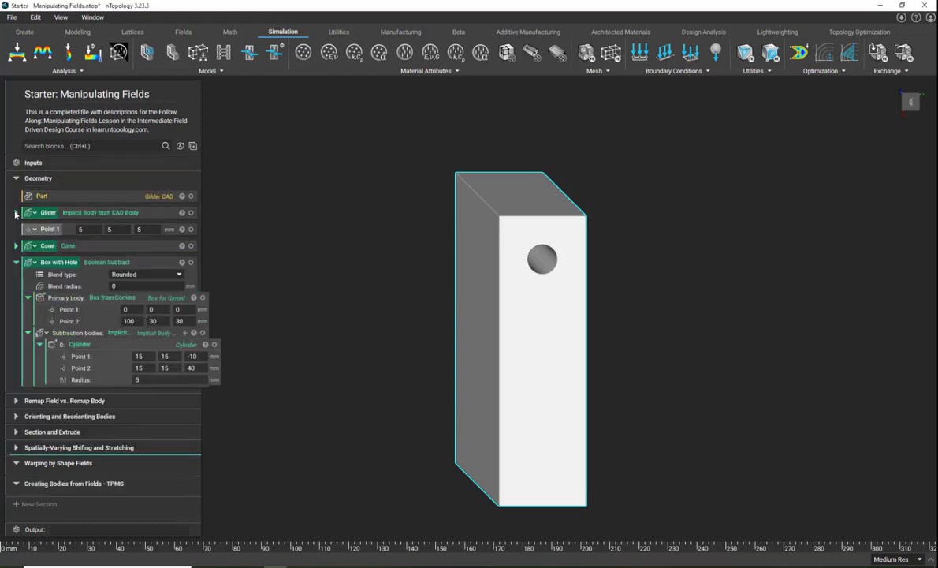
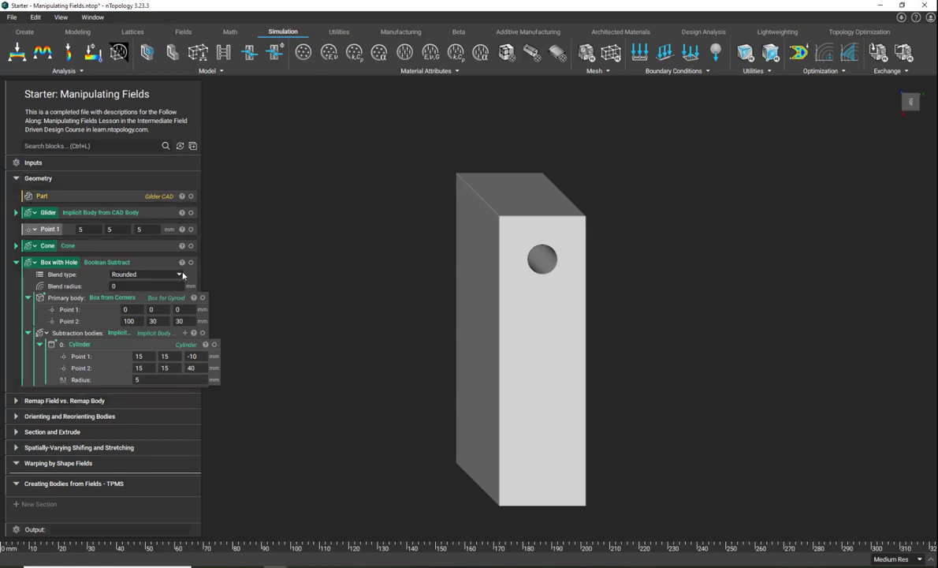
left_click(16, 262)
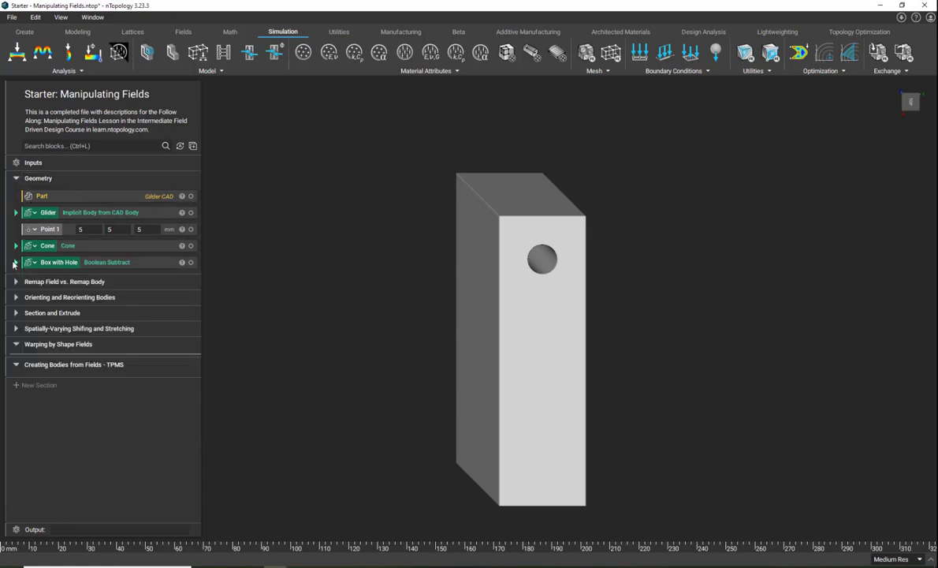
left_click(17, 179)
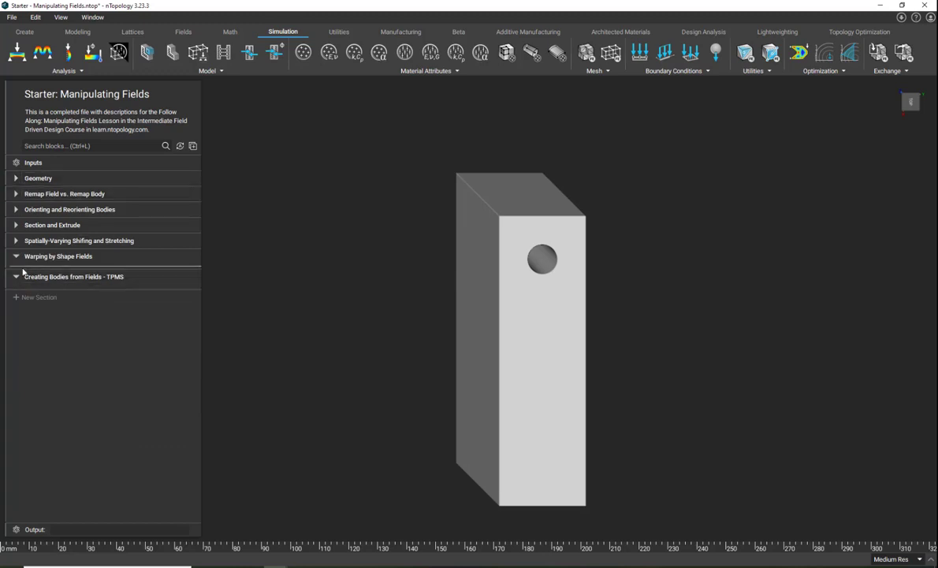
Step: Add Box, Cube and Sphere primitives with default values to the Warping by Shape Fields section
left_click(25, 33)
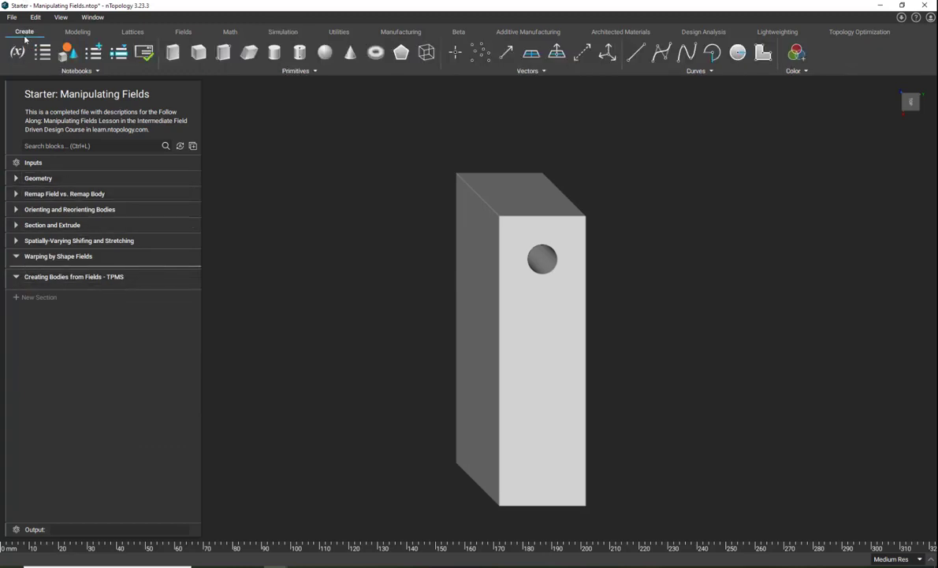
left_click(171, 51)
left_click(198, 53)
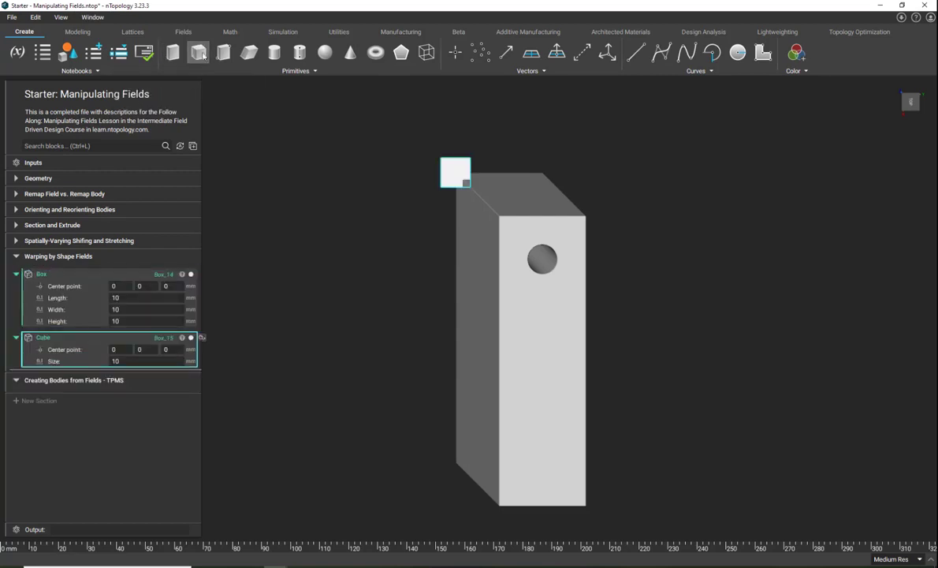
left_click(331, 59)
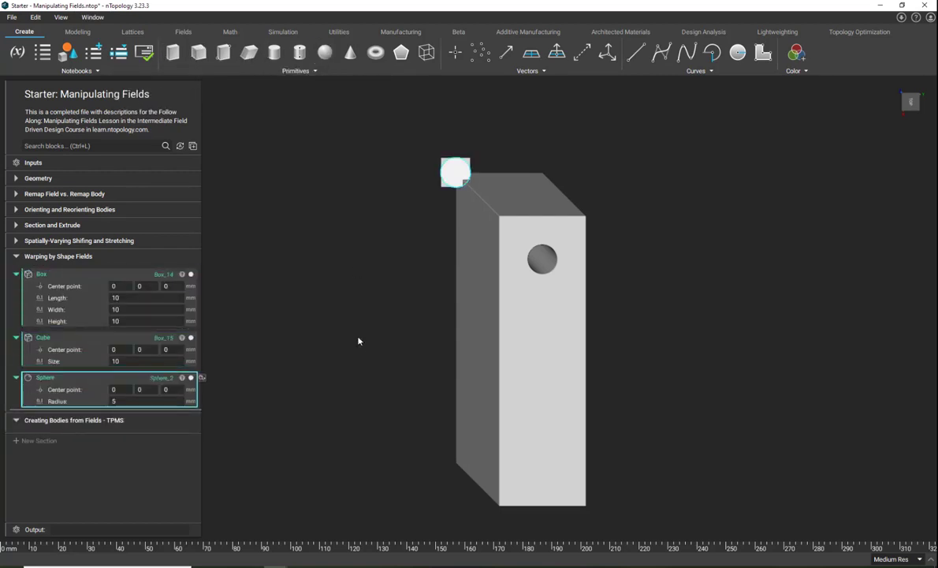
Step: Make the new Box, Cube and Sphere blocks into variables
right_click(38, 277)
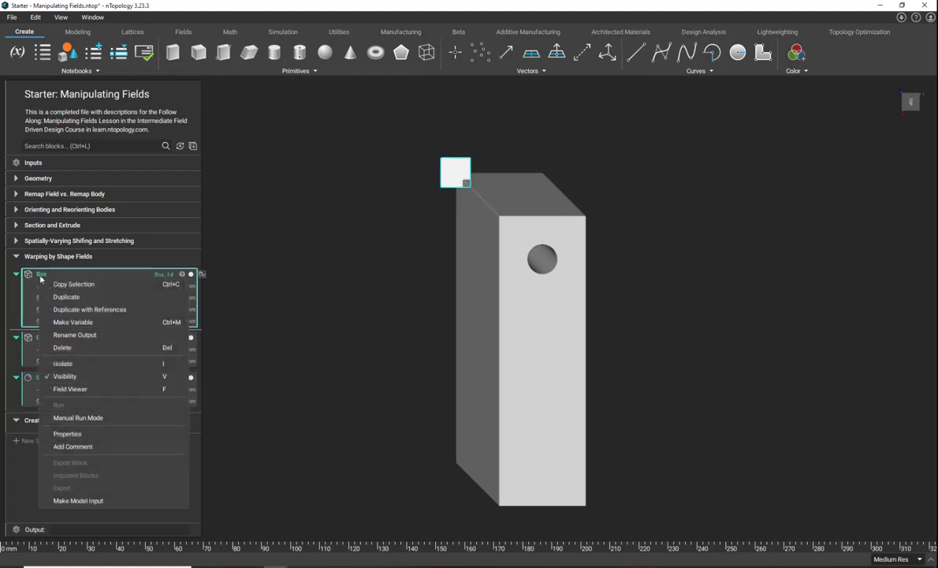
left_click(72, 323)
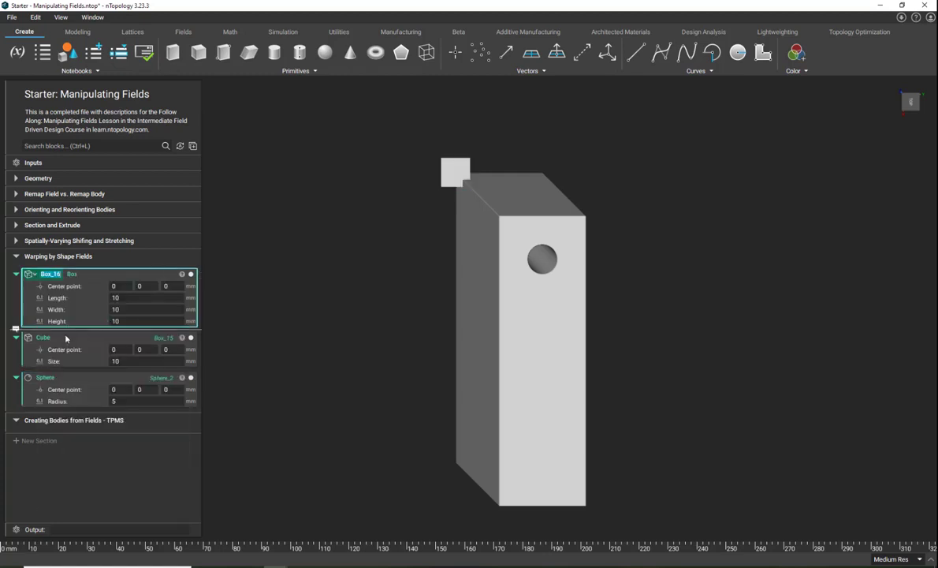
right_click(67, 339)
left_click(65, 370)
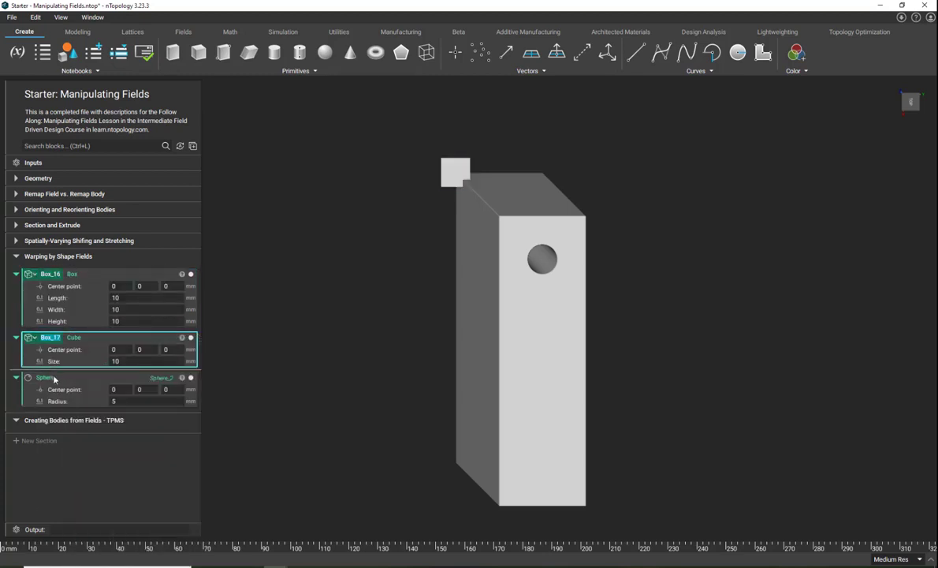
right_click(54, 379)
left_click(70, 398)
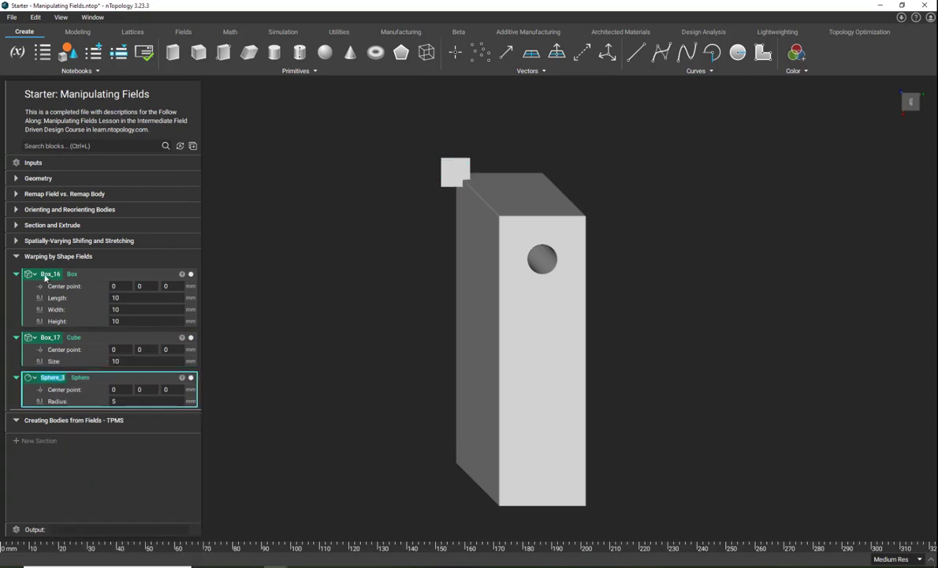
Step: Rename the three primitive variables as Sphere, Cube and Box to match their block types
type("Sphere")
double_click(45, 337)
type("Cube")
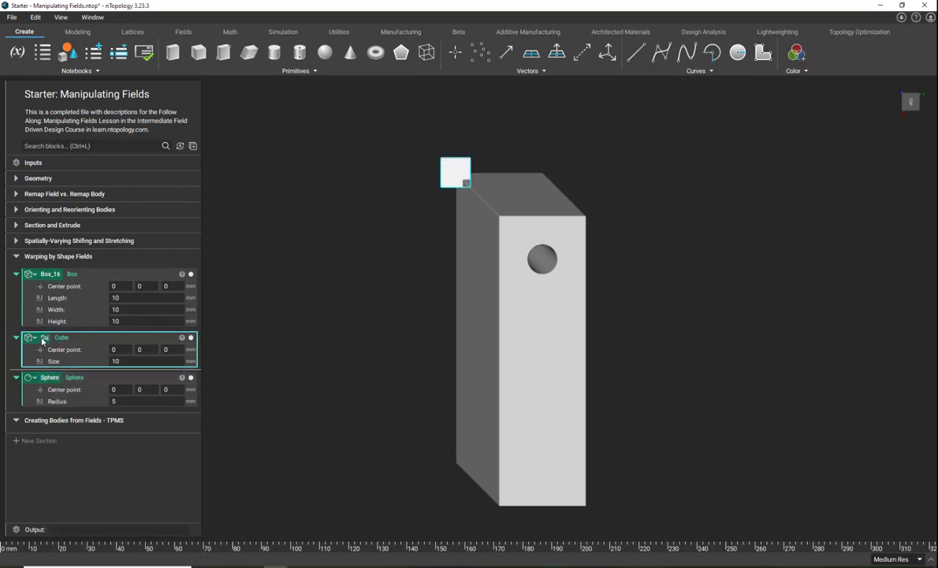
double_click(51, 274)
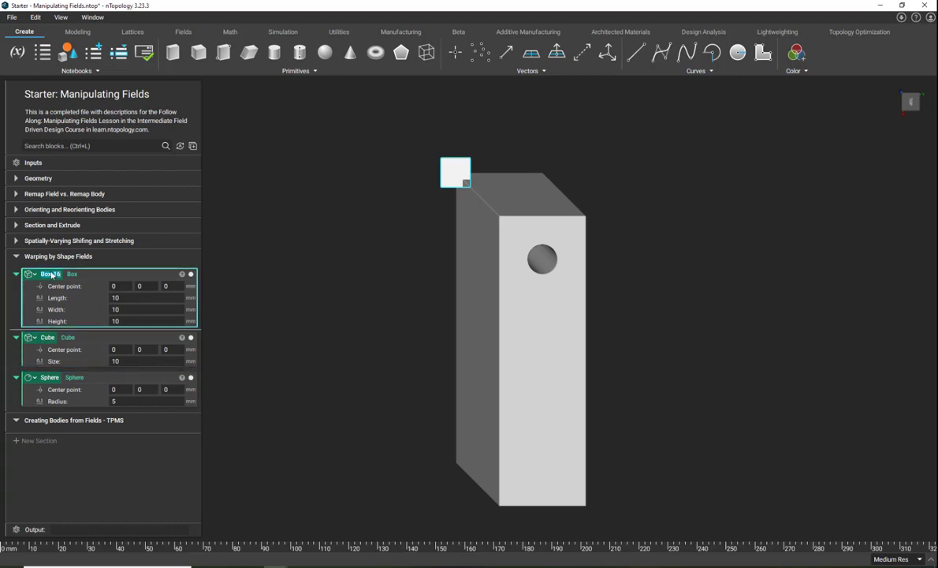
type("Box")
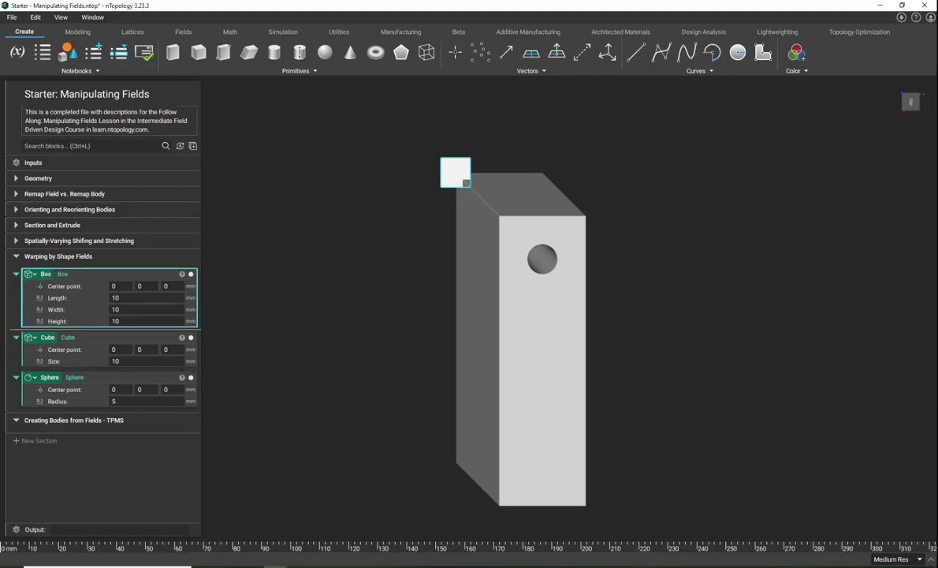
Step: Save the file and collapse the Cube and Sphere blocks
key("ctrl+s")
left_click(15, 338)
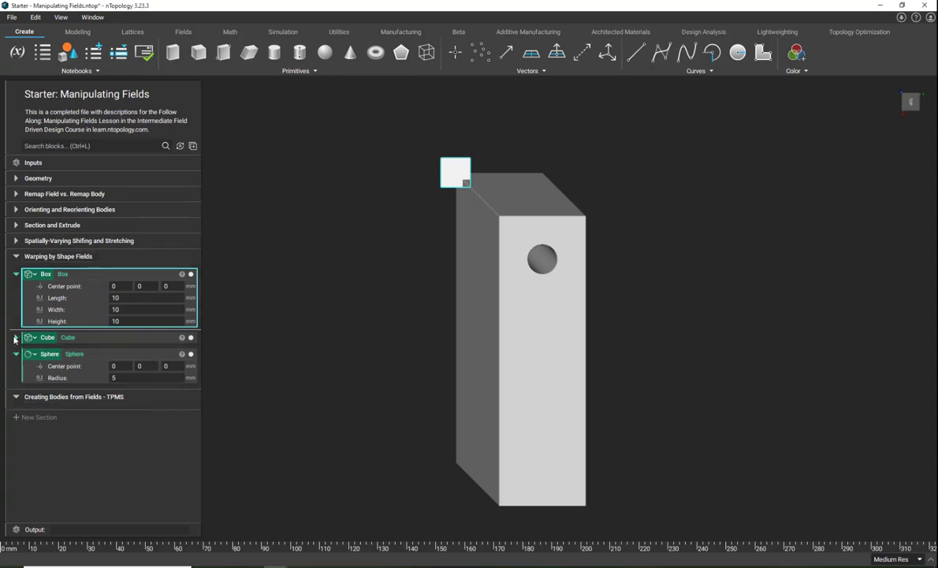
left_click(15, 353)
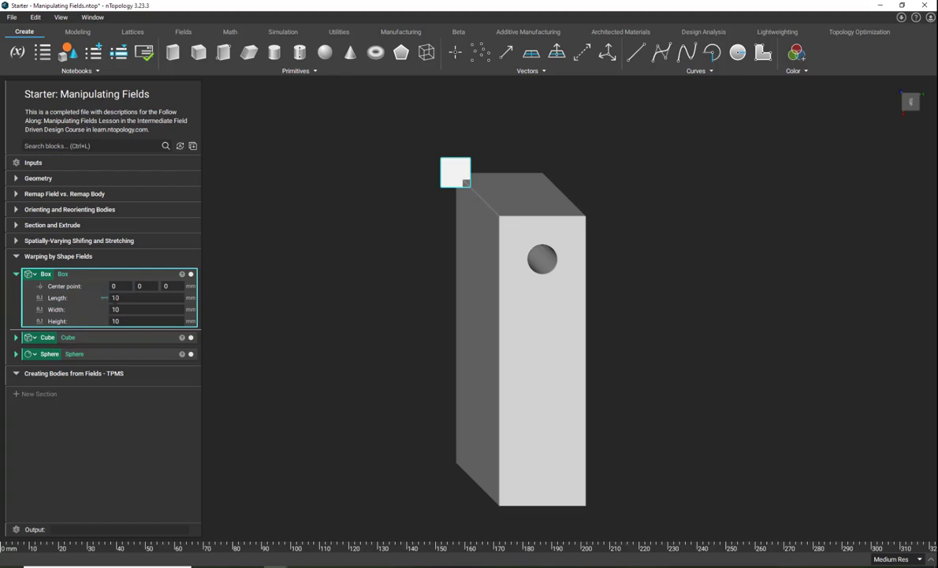
Step: Set both the length and the width of the Box to 1 mm
double_click(118, 297)
type("1")
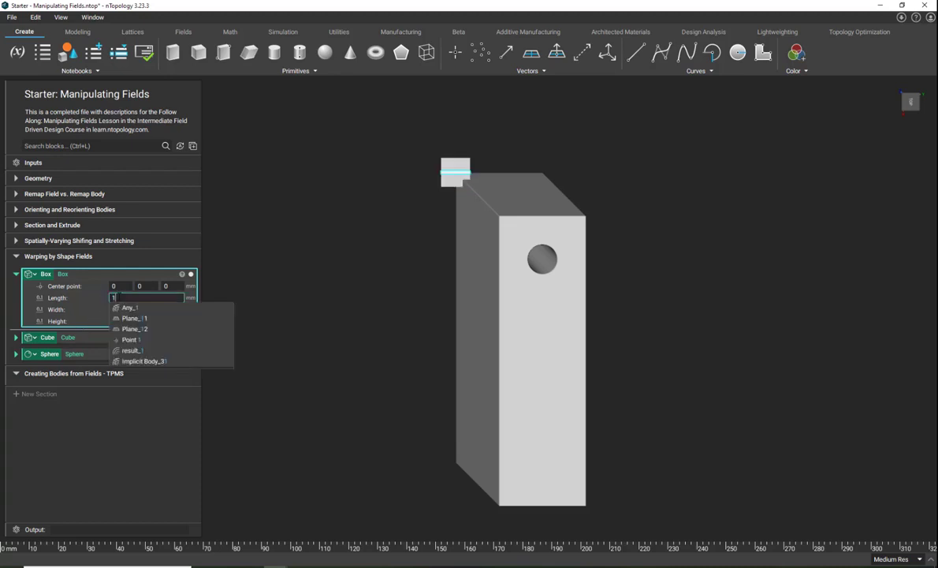
key("Return")
double_click(118, 309)
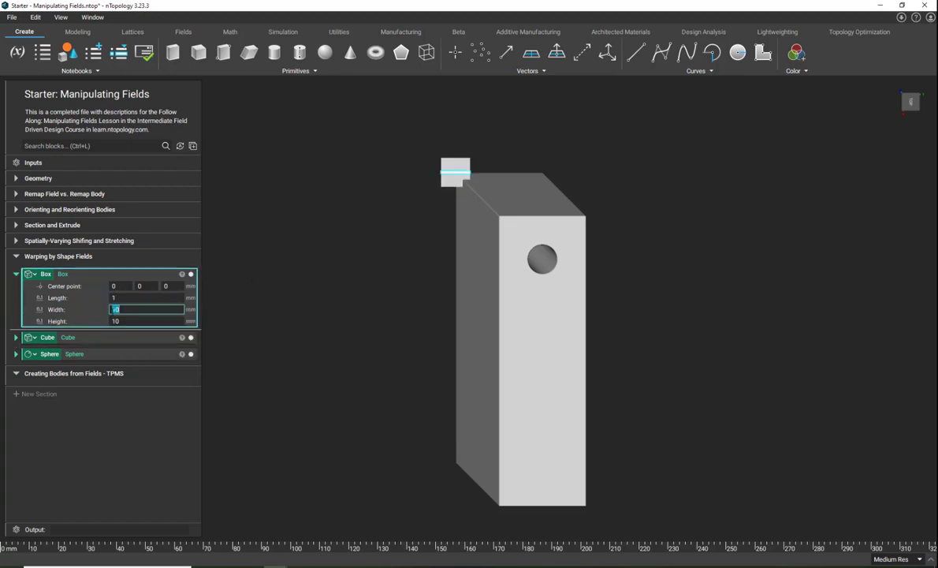
type("1")
key("Return")
Step: Isolate the Box body and fit the view to it at an angle
key("i")
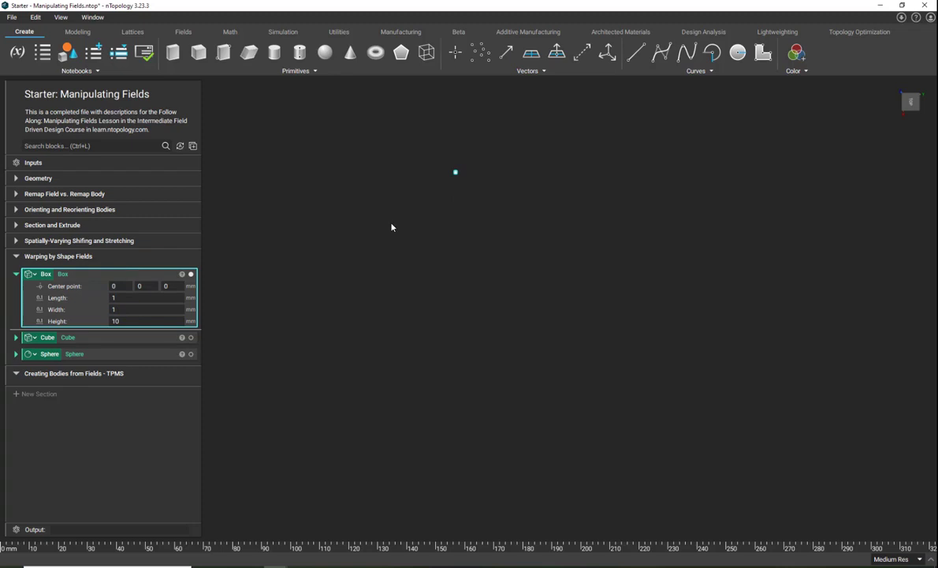
key("f")
right_click_drag(392, 225, 101, 511)
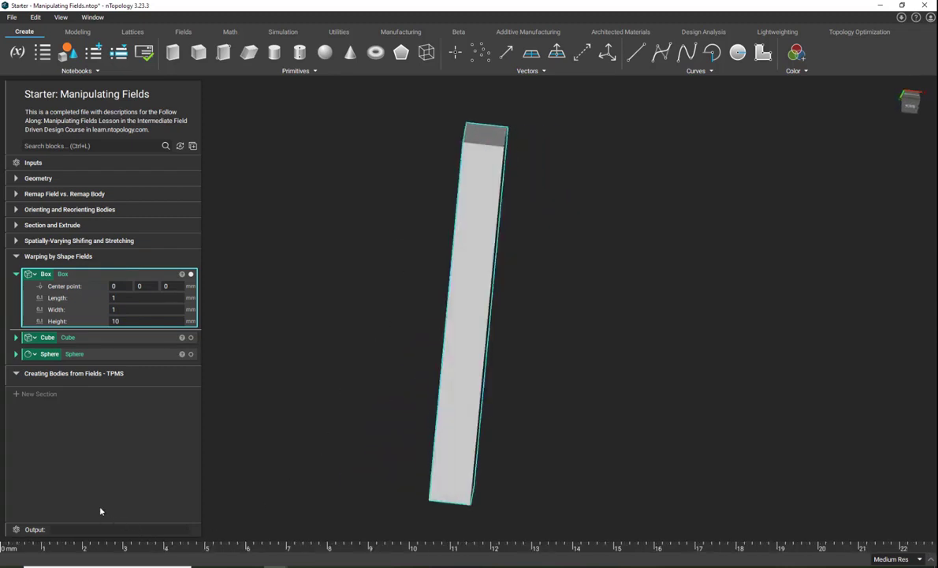
left_click(404, 366)
scroll(404, 366, "down", 1)
Step: Add a Remap Field block to the Warping by Shape Fields section with Box as its scalar field
left_click(39, 147)
type("remap")
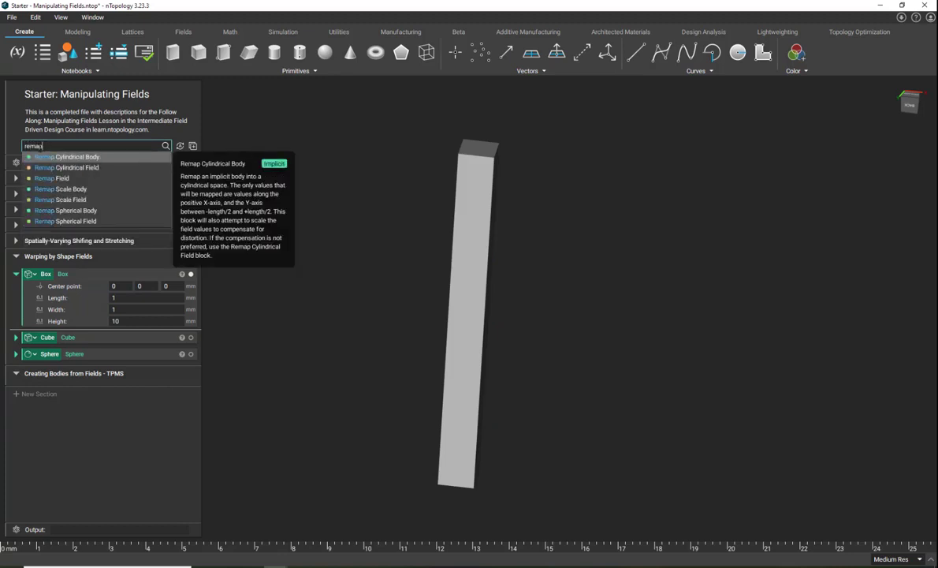
left_click(37, 179)
left_click_drag(35, 338, 68, 426)
left_click_drag(46, 274, 130, 383)
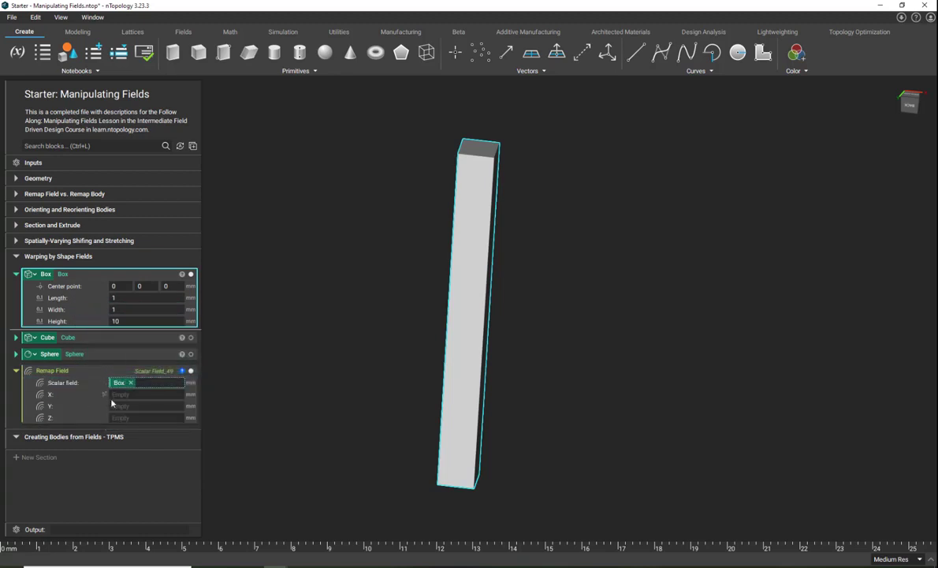
Step: Set the Remap Field's Y input to y and its Z input to z
left_click(132, 406)
type("y")
key("Return")
left_click(144, 417)
type("z")
key("Return")
Step: Insert an Add block as the Remap Field's X input, with x as Operand A and Sphere as Operand B
left_click(143, 395)
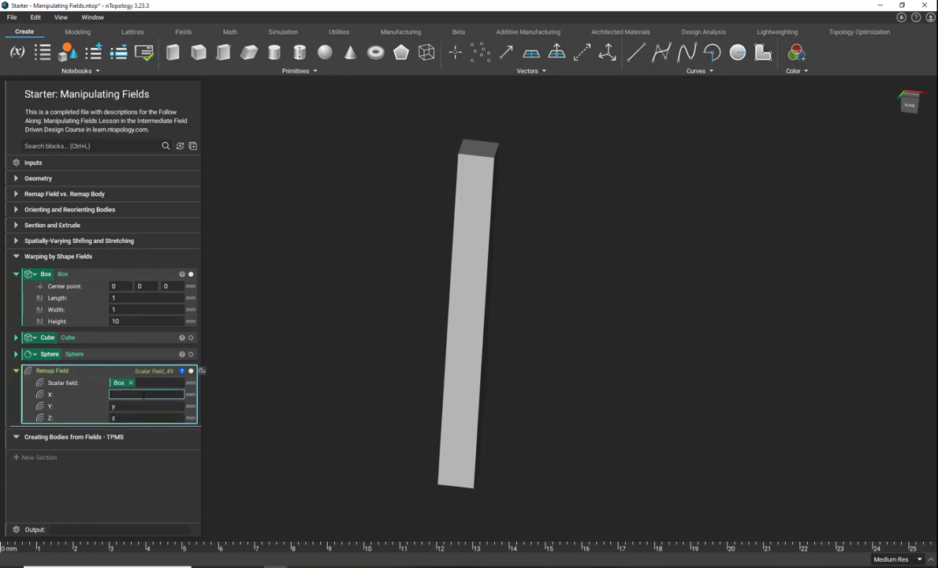
type("add")
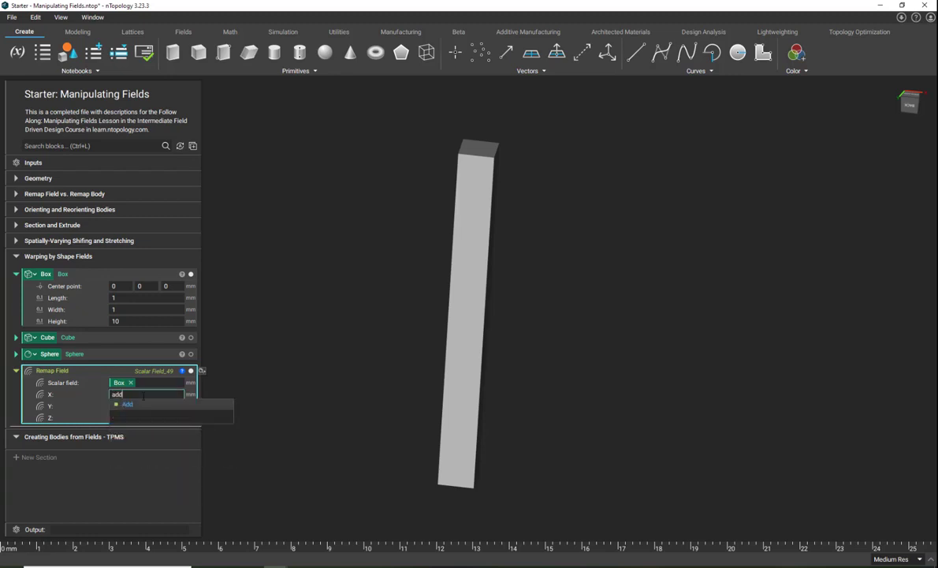
left_click(142, 403)
left_click(157, 405)
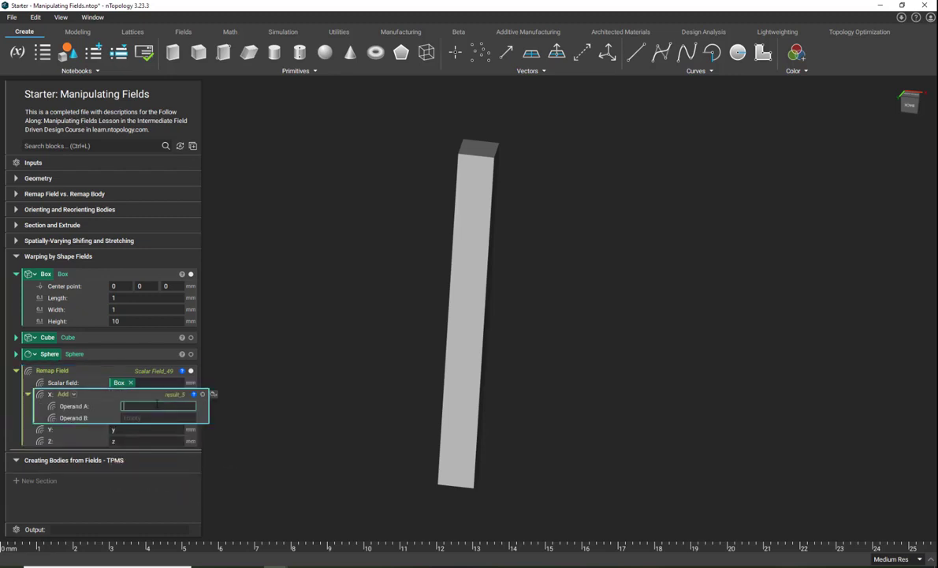
type("x")
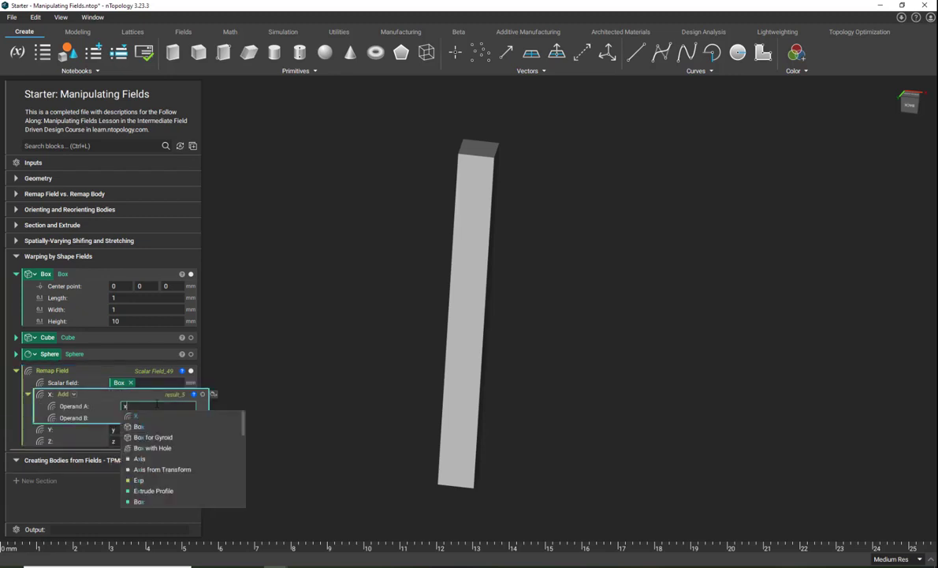
left_click(330, 382)
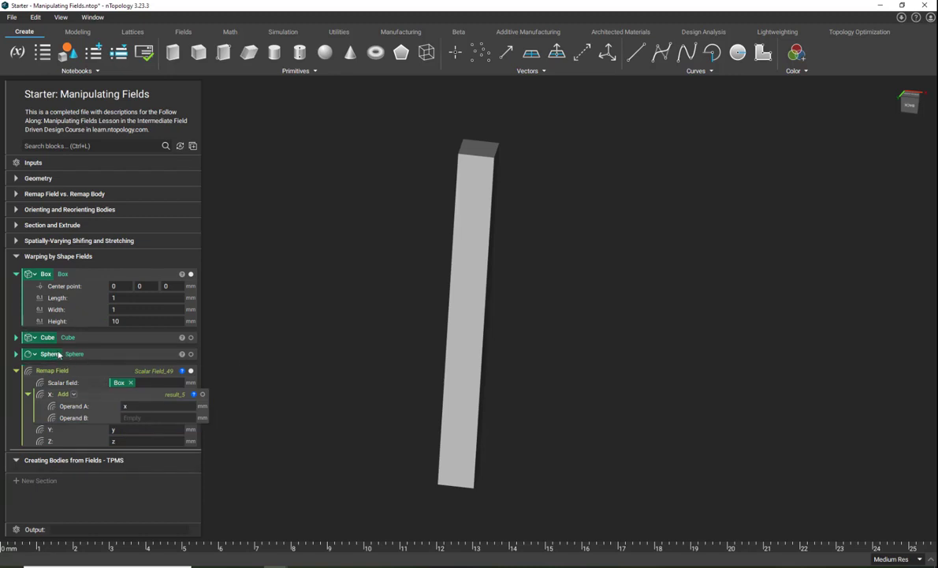
left_click_drag(49, 354, 153, 418)
Step: View the Remap Field's output in the Field Viewer on a plane with normal 0, 1, 0, facing the plane squarely
left_click(148, 374)
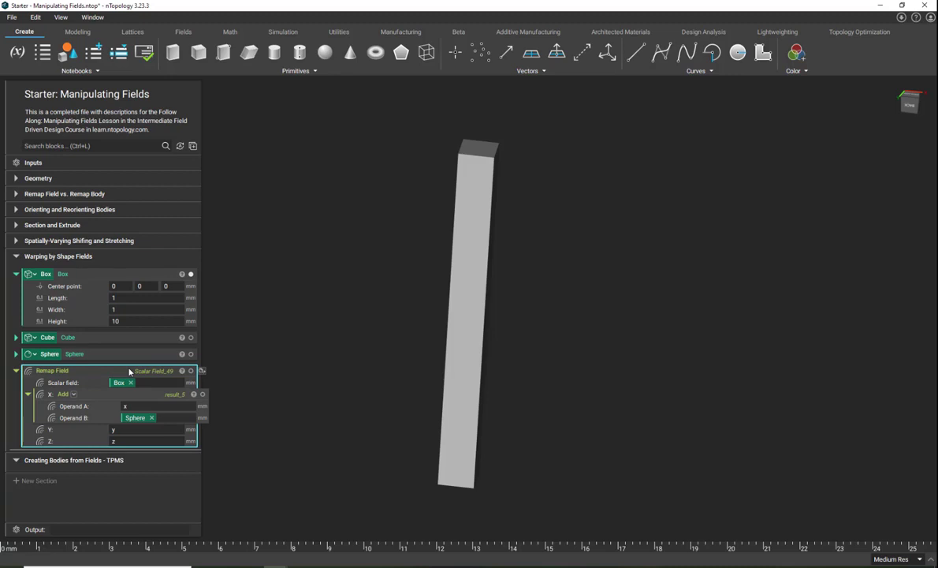
left_click(202, 371)
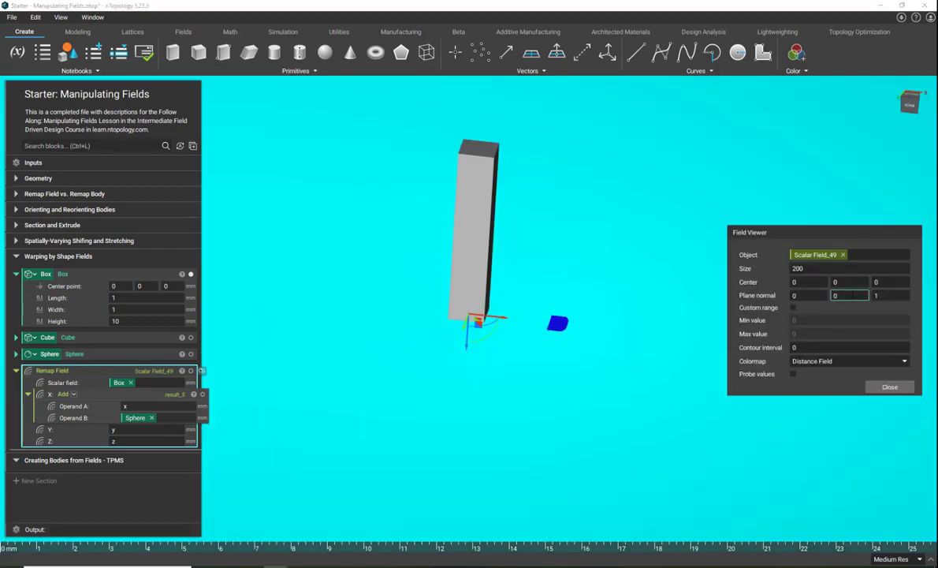
type("1")
key("Tab")
type("0")
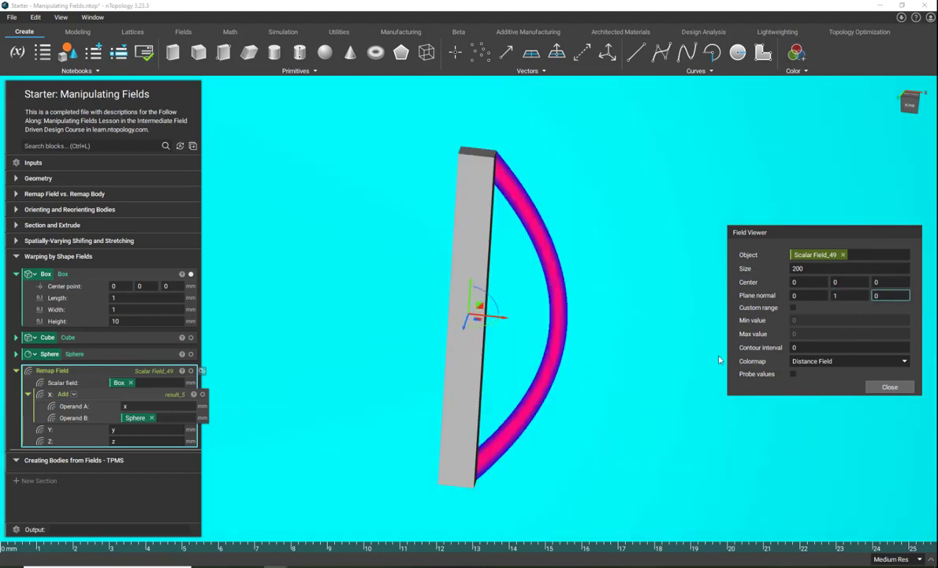
scroll(580, 339, "down", 3)
right_click_drag(516, 327, 447, 367)
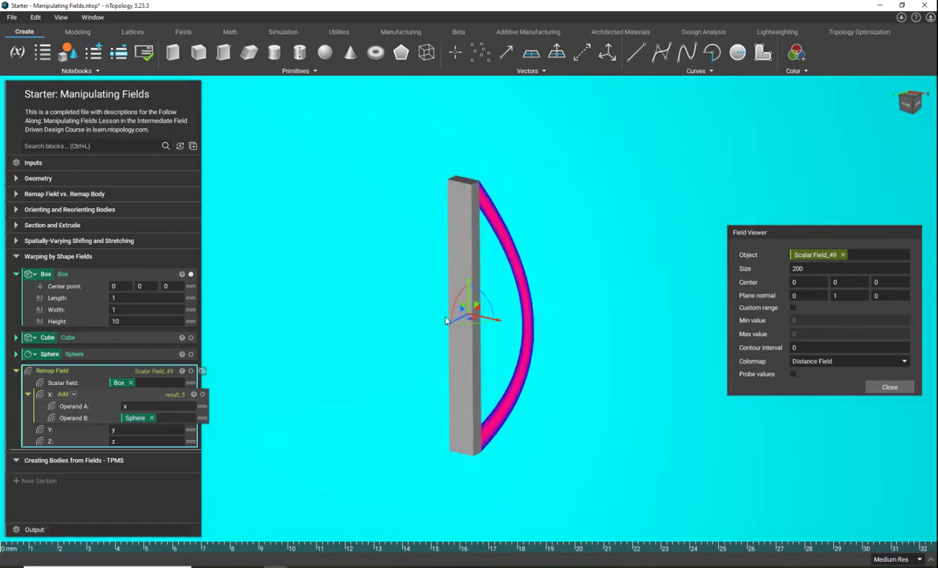
left_click(909, 103)
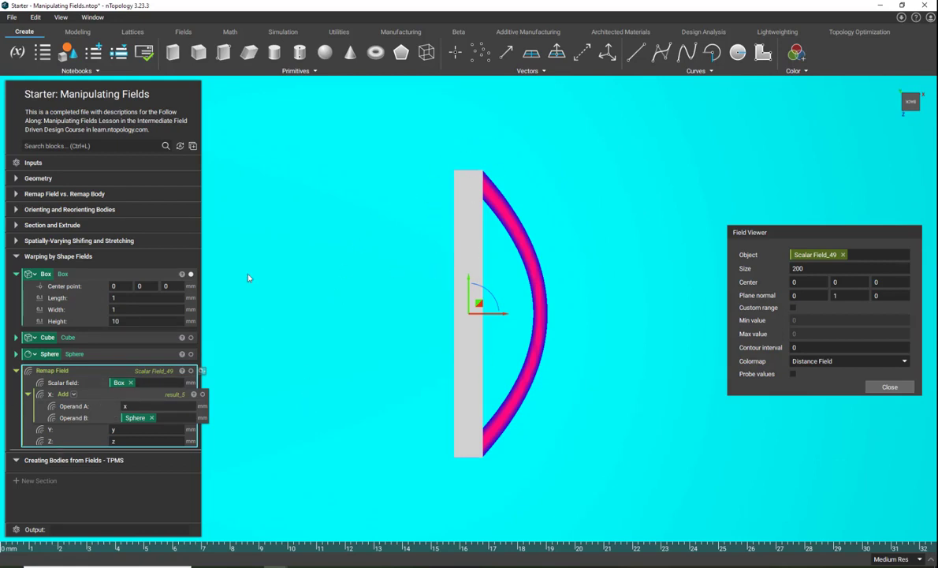
Step: Examine the Sphere's field and the remapped field in the Field Viewer with a contour interval of 1
left_click(76, 355)
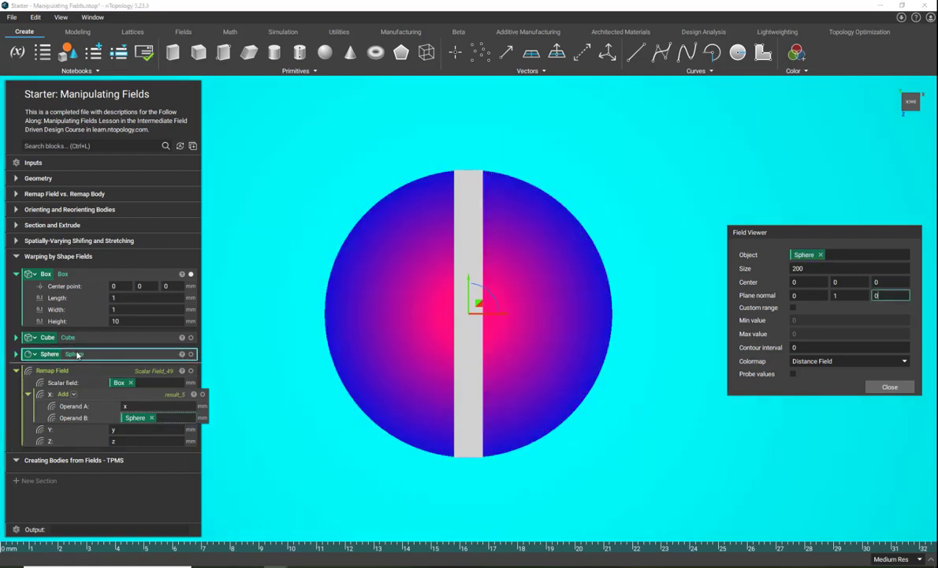
left_click(803, 347)
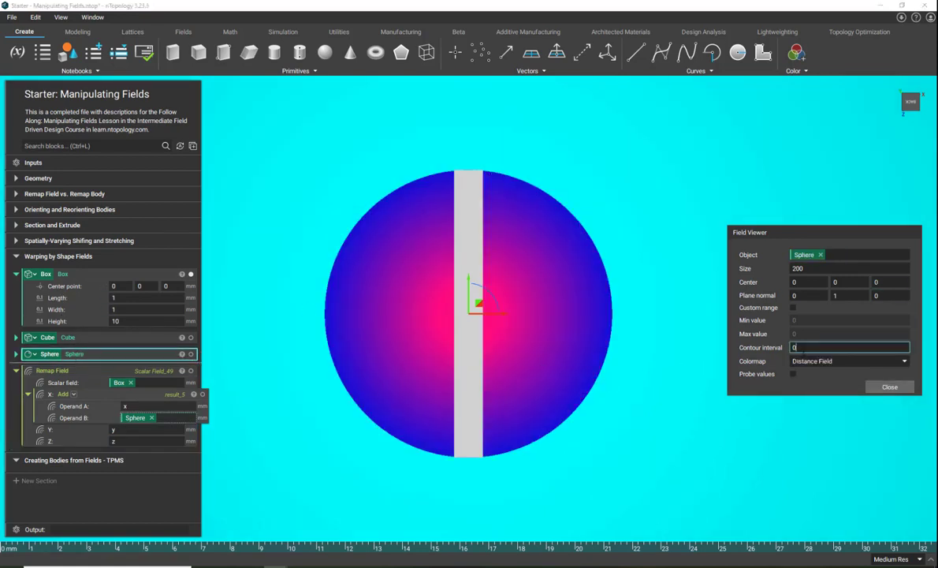
type("1")
left_click(507, 177)
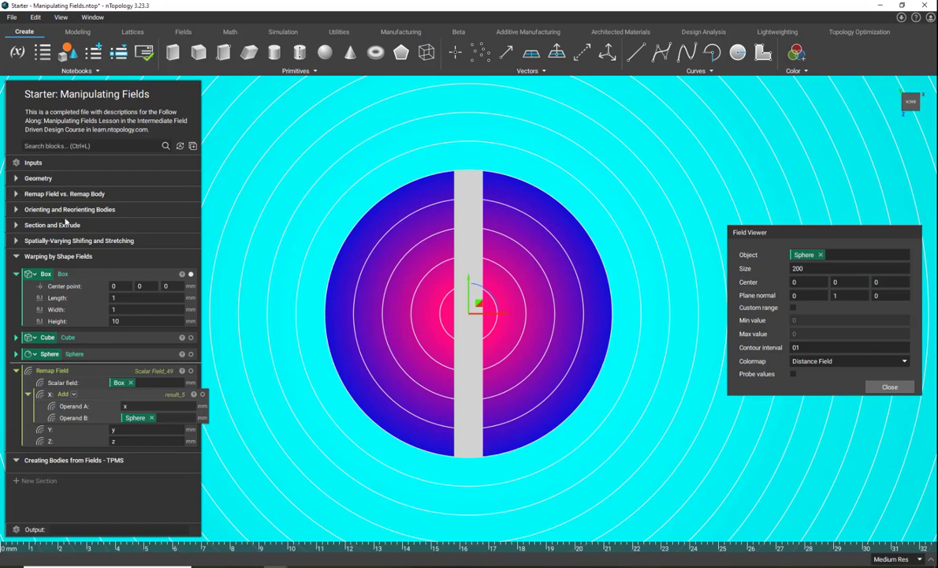
left_click(154, 372)
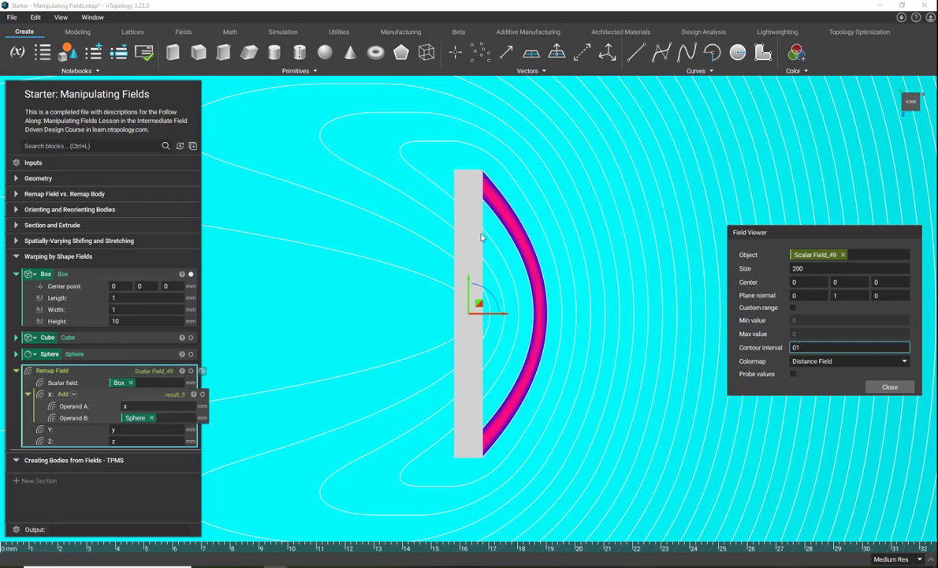
right_click_drag(438, 306, 420, 324)
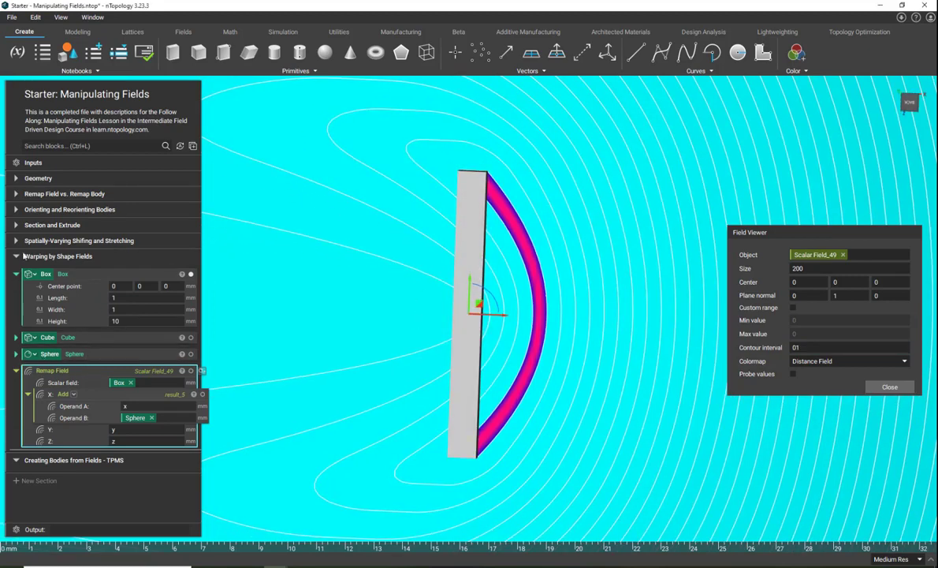
Step: Add a Set Field Bounding Box block and use the Remap Field block as its scalar field
left_click(26, 146)
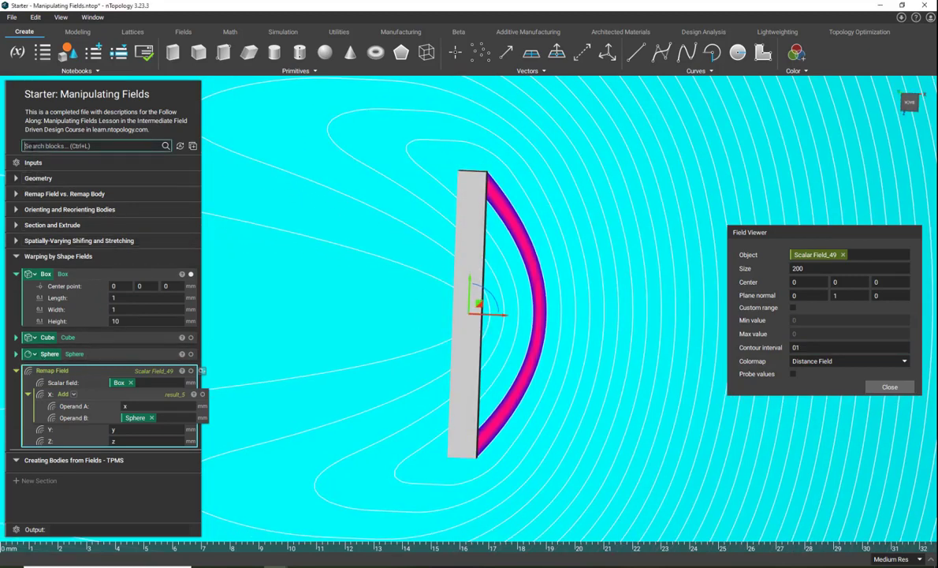
type("s")
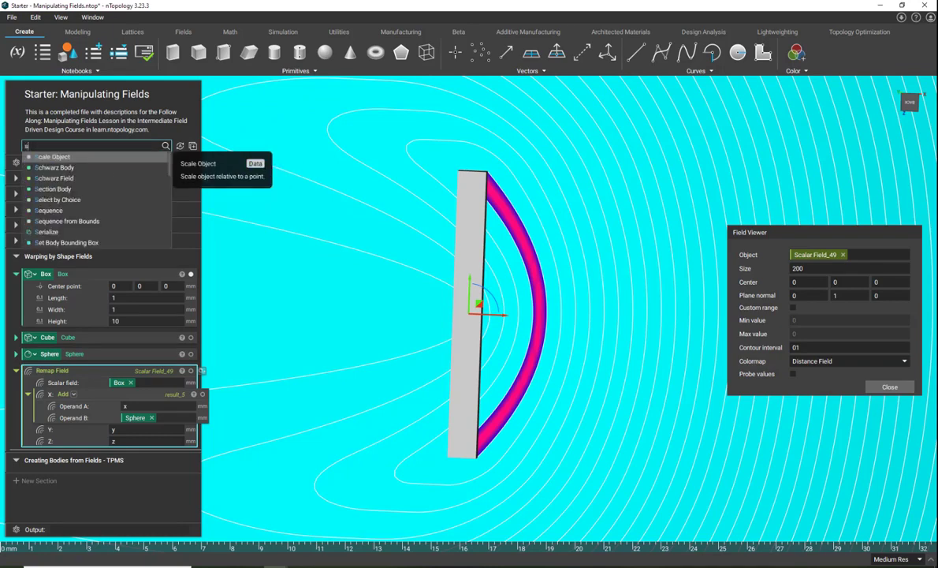
type("et fie")
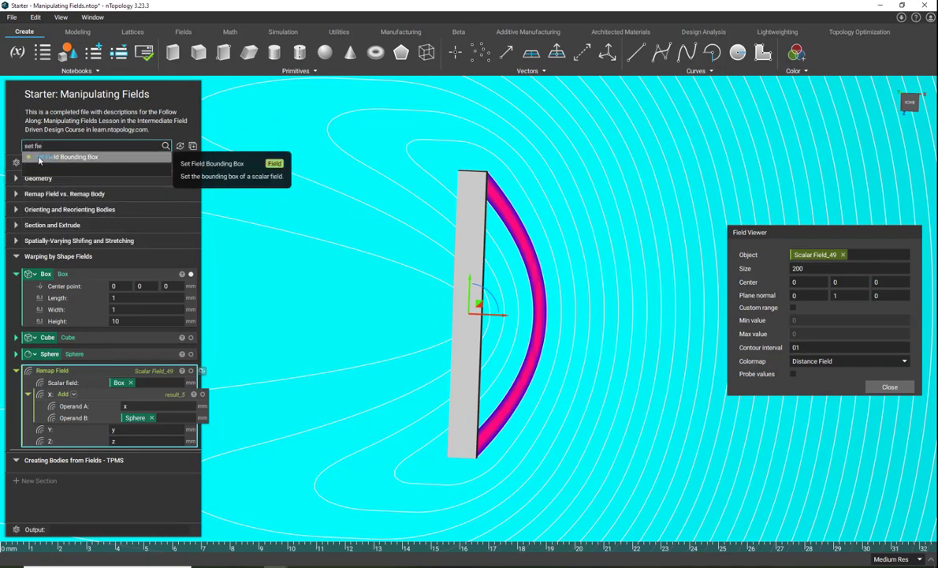
left_click(38, 157)
left_click_drag(52, 369, 103, 471)
Step: Insert a Bounding Box block from -5, -5, -5 to 5, 5, 5 mm as the bounding box input
left_click(113, 465)
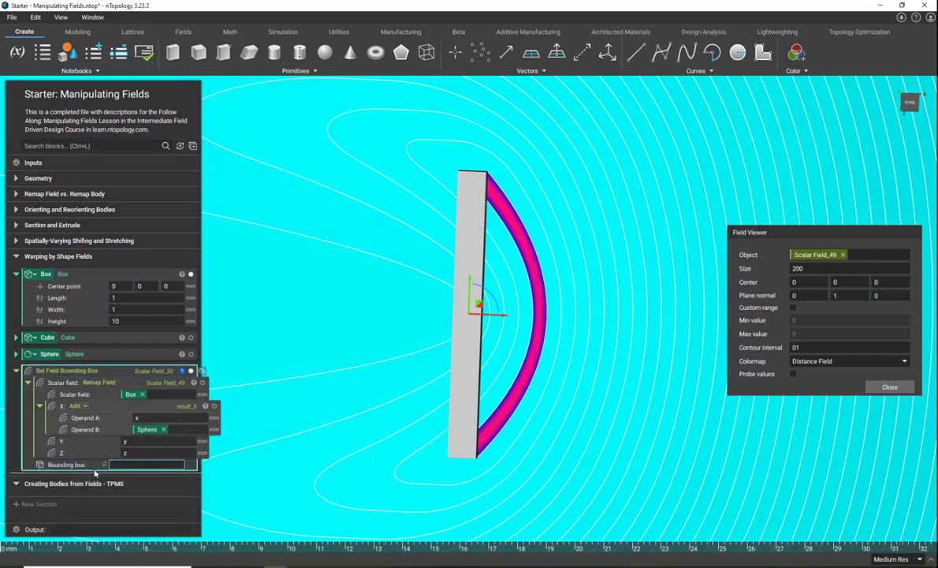
type("bound")
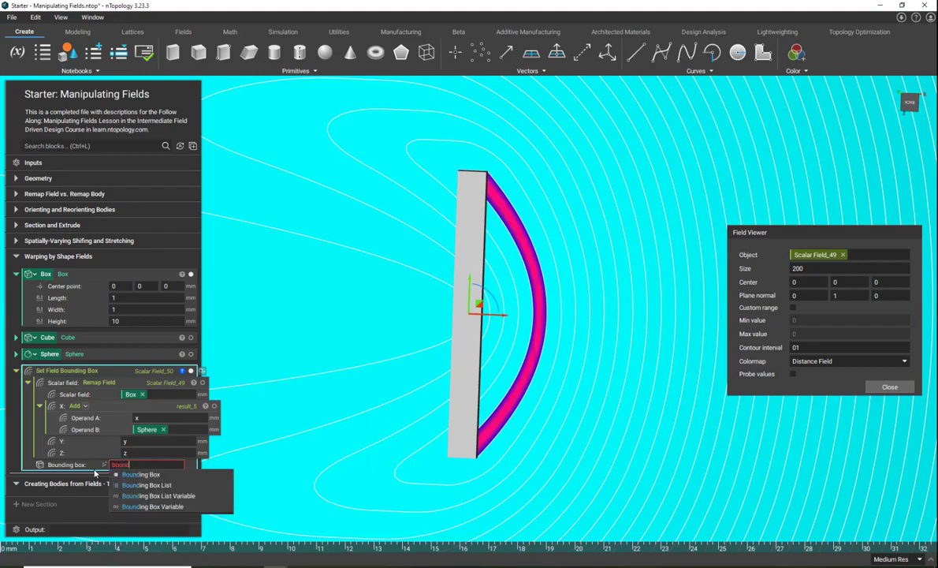
left_click(127, 475)
left_click(203, 465)
right_click_drag(503, 356, 509, 380)
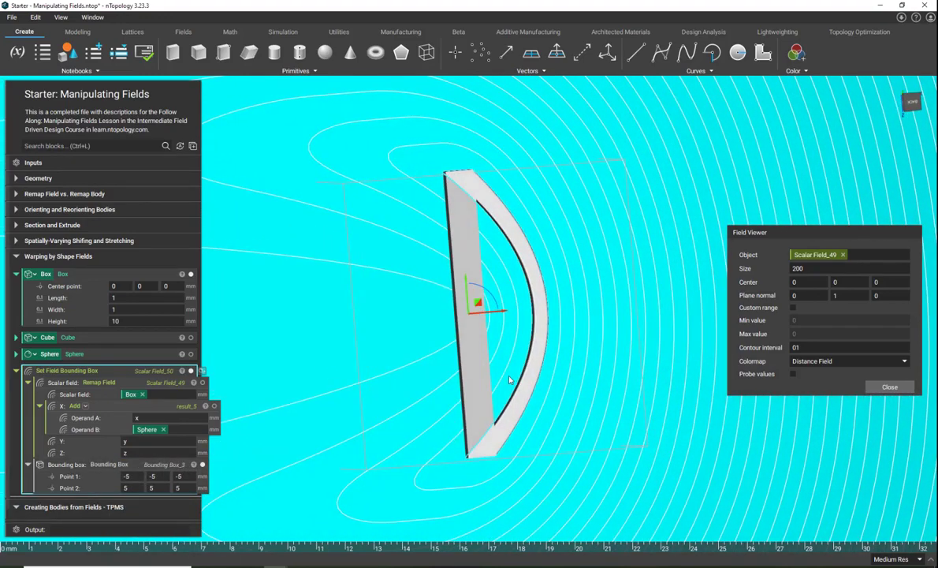
Step: Close the Field Viewer and inspect the warped bar from several angles, comparing it with the Sphere
left_click(889, 387)
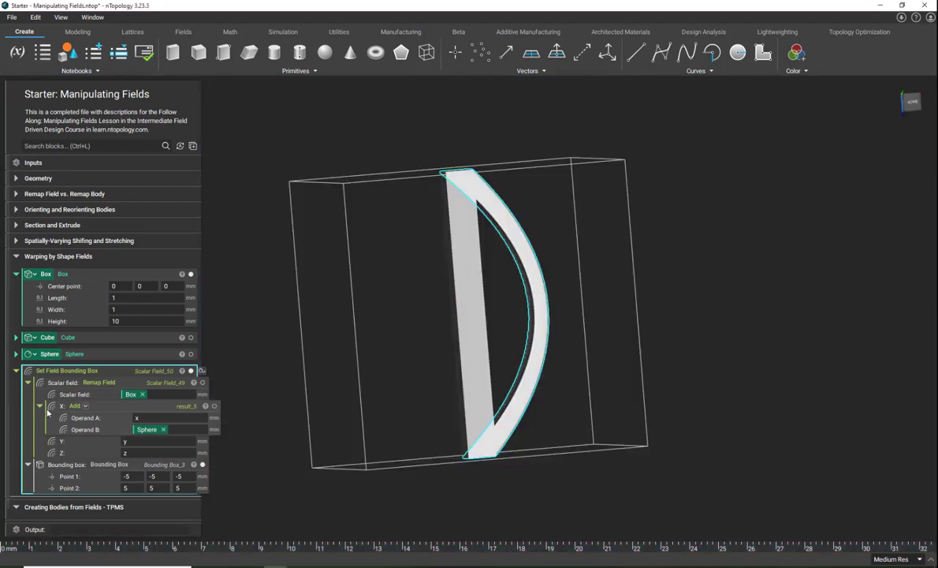
right_click_drag(511, 335, 425, 337)
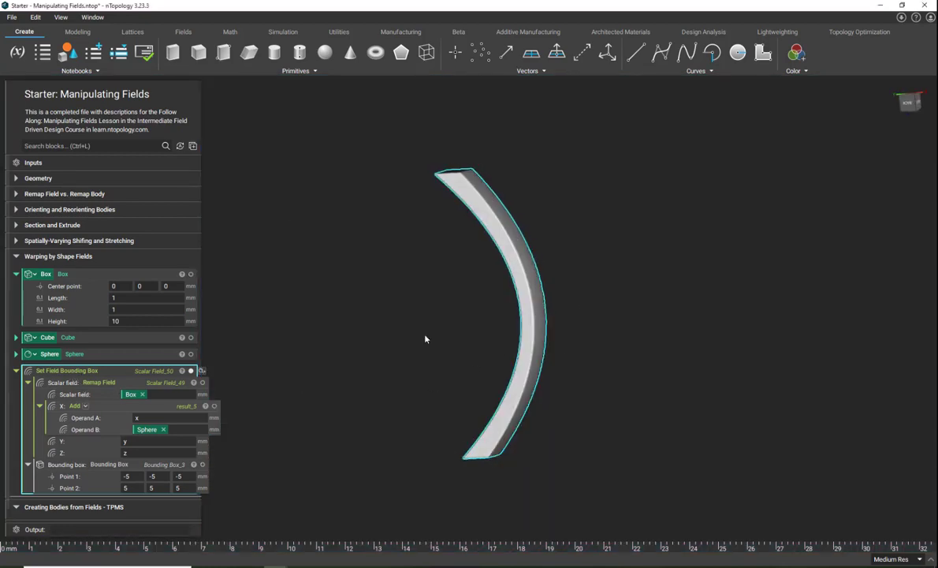
left_click(190, 353)
right_click_drag(412, 303, 398, 357)
key("x")
right_click_drag(398, 239, 434, 230)
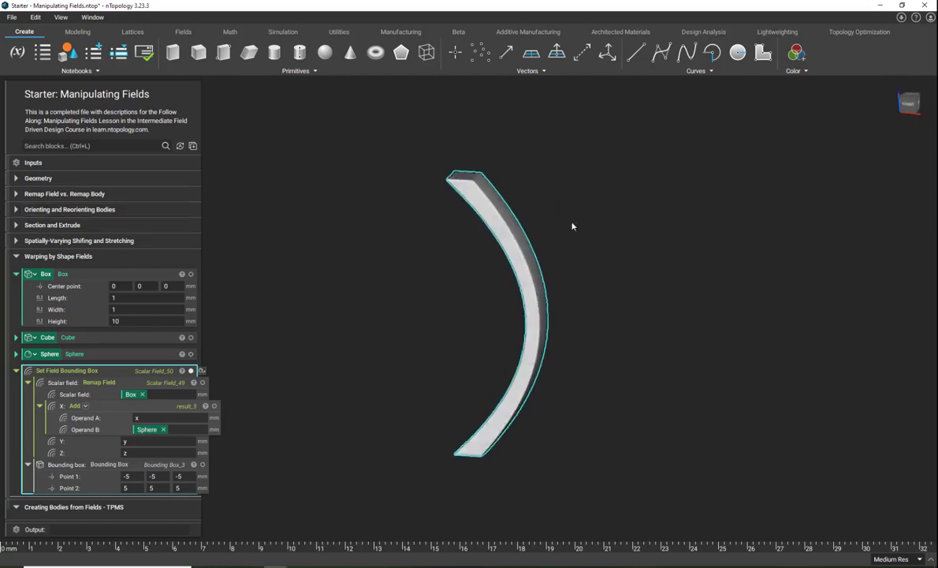
Step: Replace Sphere with Cube as Operand B of the Add block
left_click_drag(49, 339, 148, 430)
left_click_drag(147, 433, 147, 430)
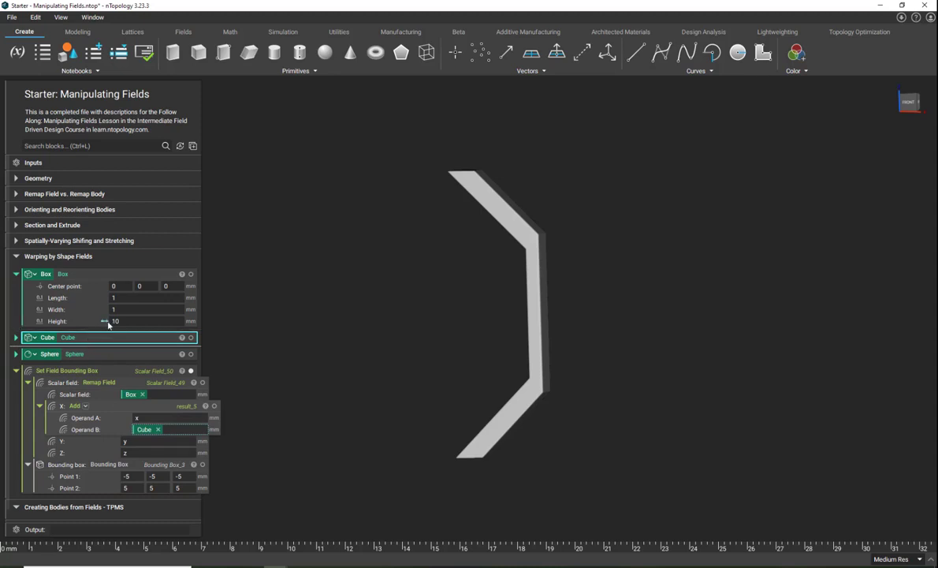
Step: Examine the Cube's field around the warped bar in the Field Viewer with a contour interval of 1
key("f")
right_click_drag(527, 261, 643, 363)
left_click(828, 347)
type("1")
right_click_drag(732, 316, 547, 316)
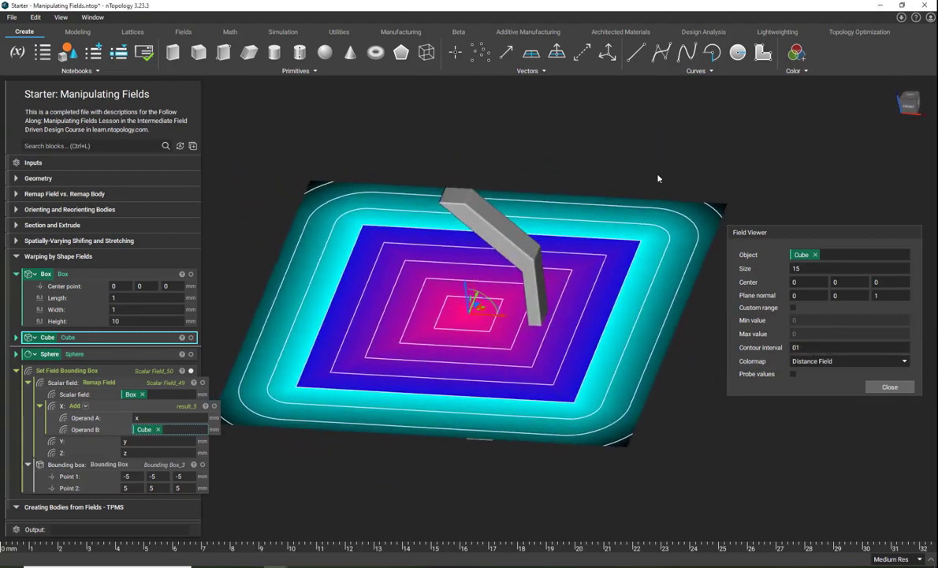
right_click_drag(588, 223, 649, 210)
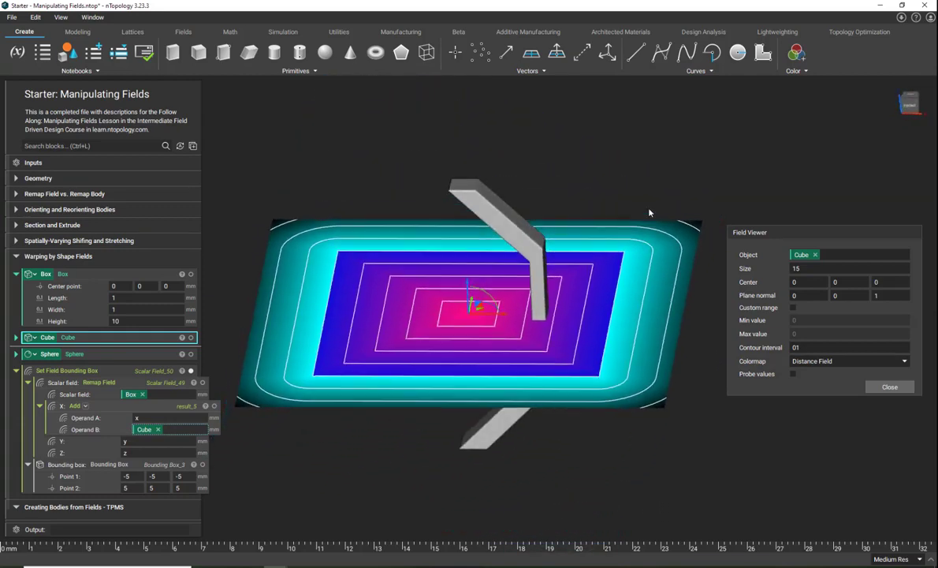
Step: Inspect the Cube's field around the warped bar from several angles, then close the Field Viewer
right_click_drag(614, 248, 602, 249)
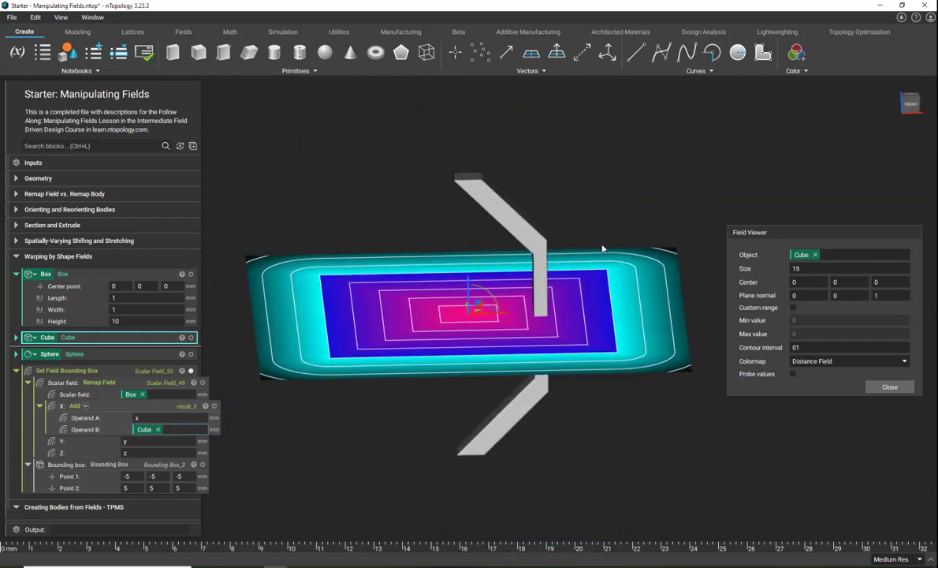
right_click_drag(520, 249, 565, 272)
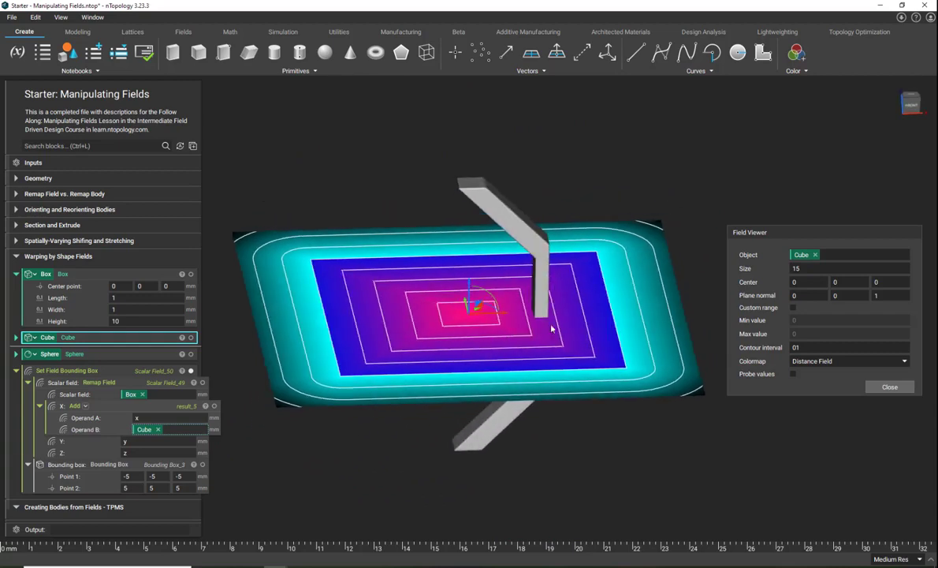
right_click_drag(607, 306, 506, 204)
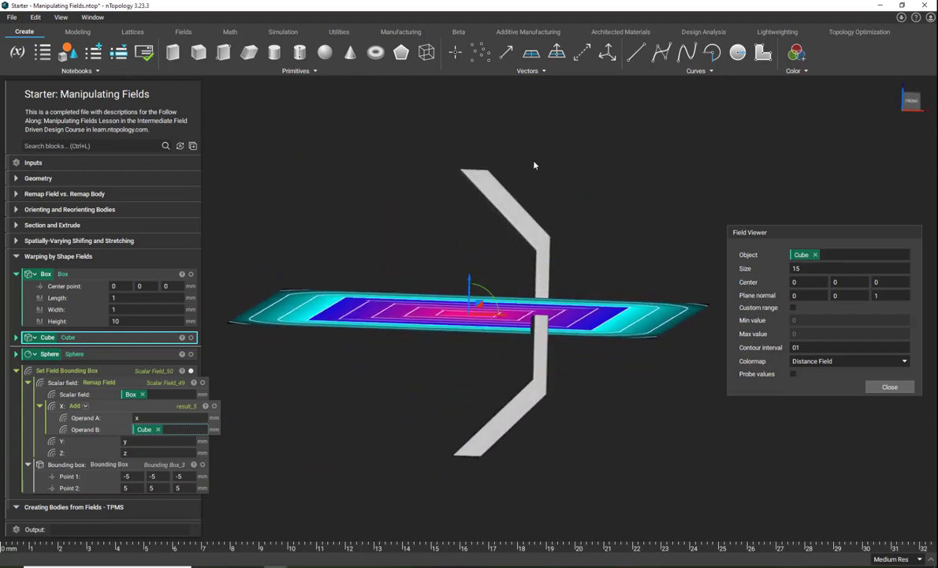
right_click_drag(464, 161, 451, 207)
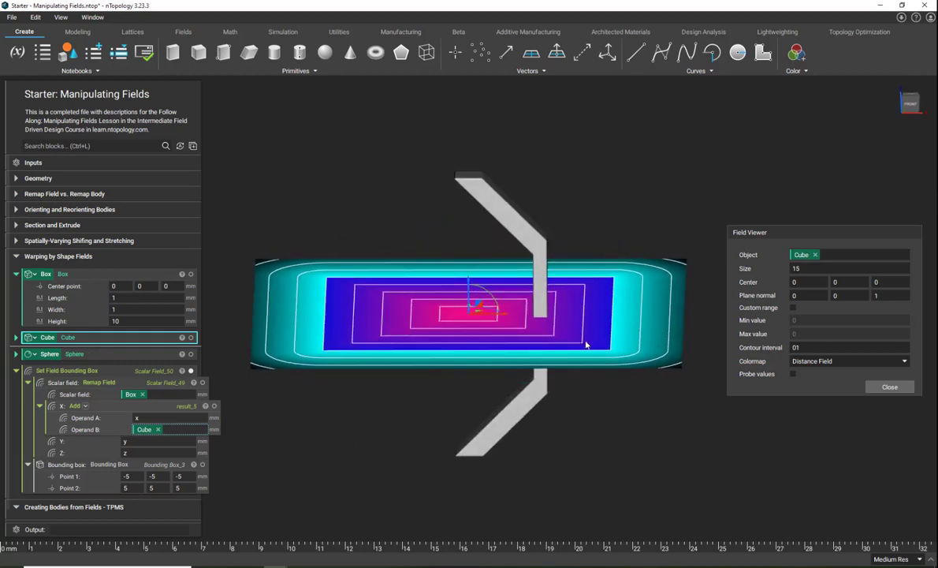
left_click(891, 386)
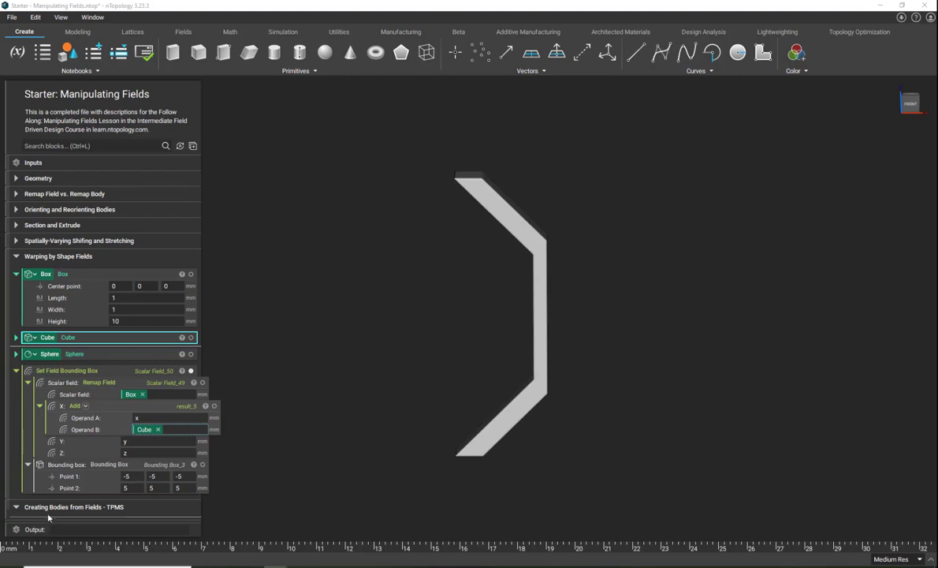
Step: Collapse the Warping by Shape Fields section and add a Gyroid Field with a 15 mm cell size under Creating Bodies from Fields - TPMS
left_click(16, 256)
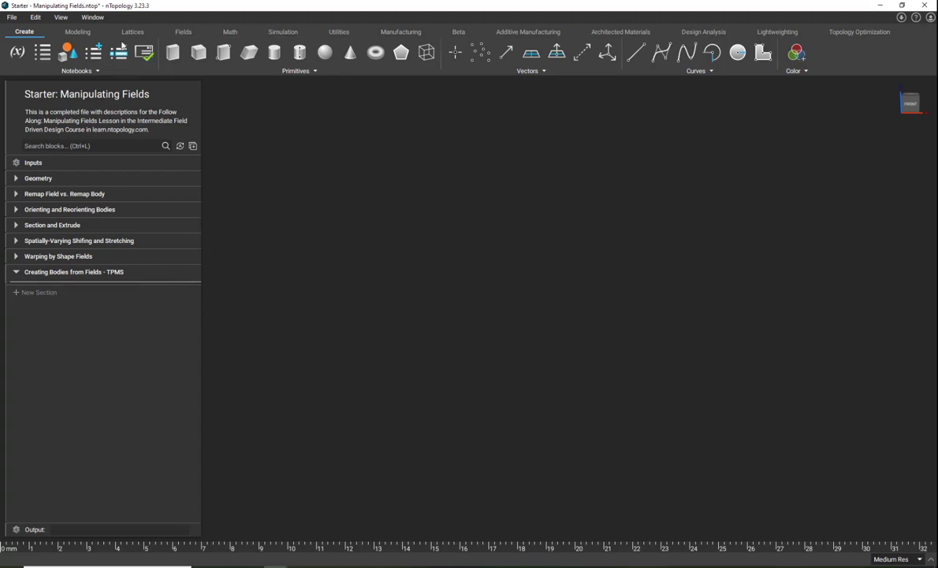
left_click(182, 33)
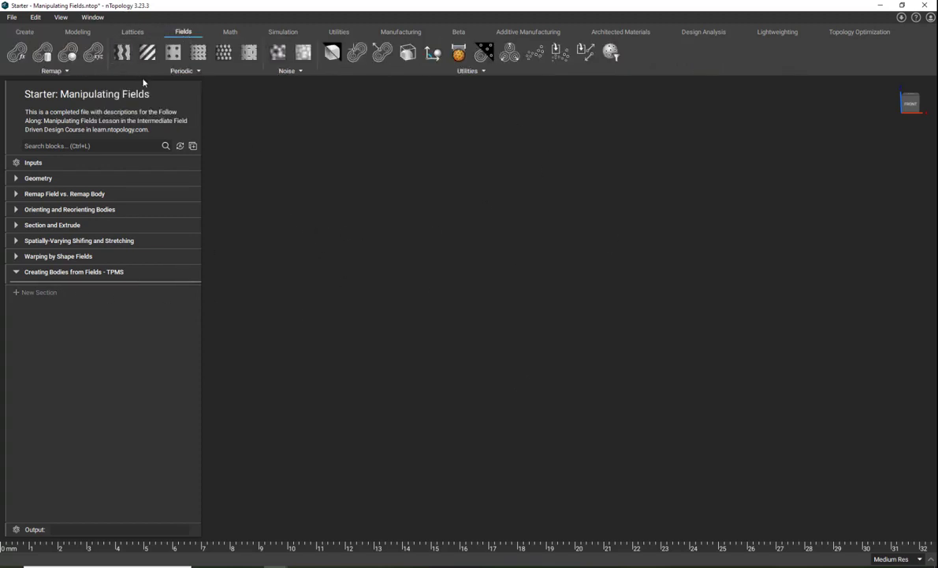
left_click(167, 73)
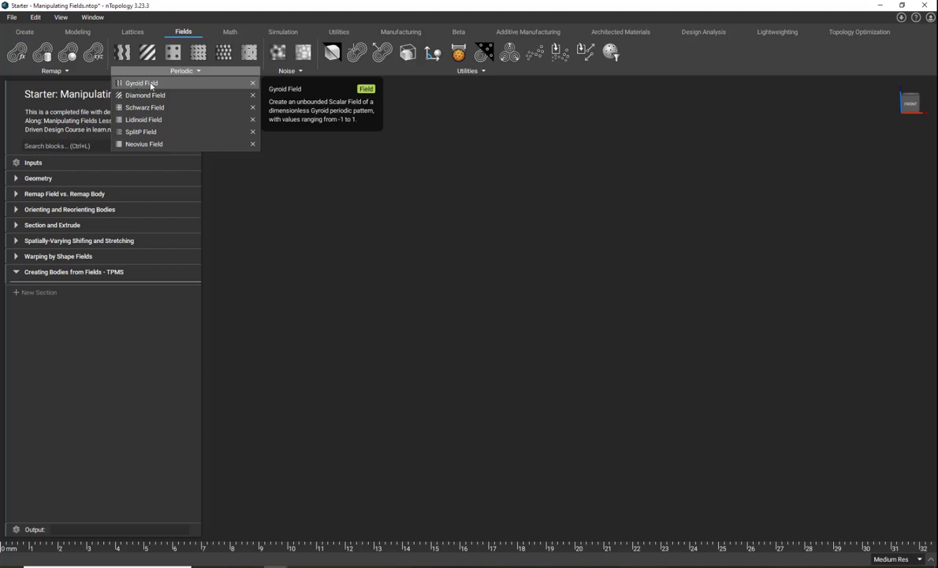
left_click(152, 86)
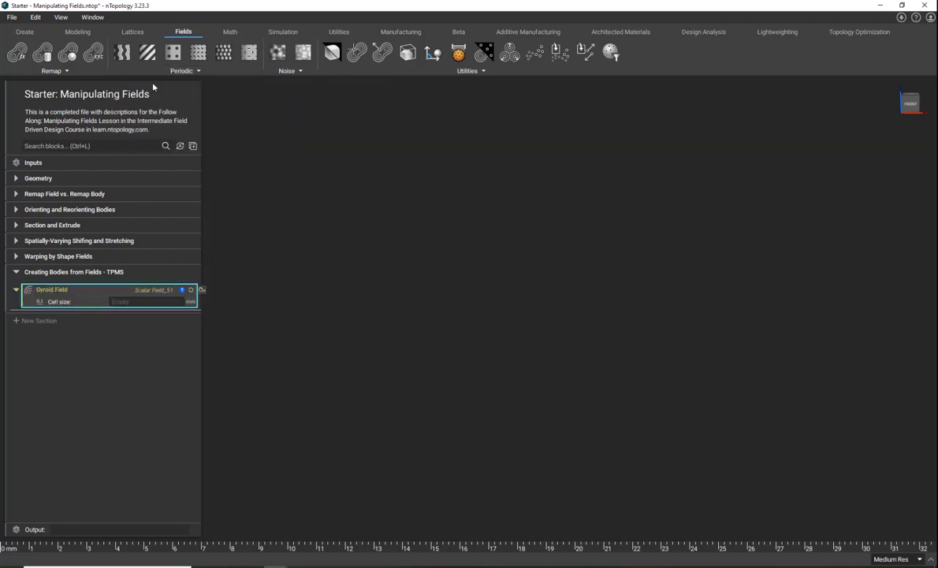
left_click(114, 302)
type("15")
left_click(398, 275)
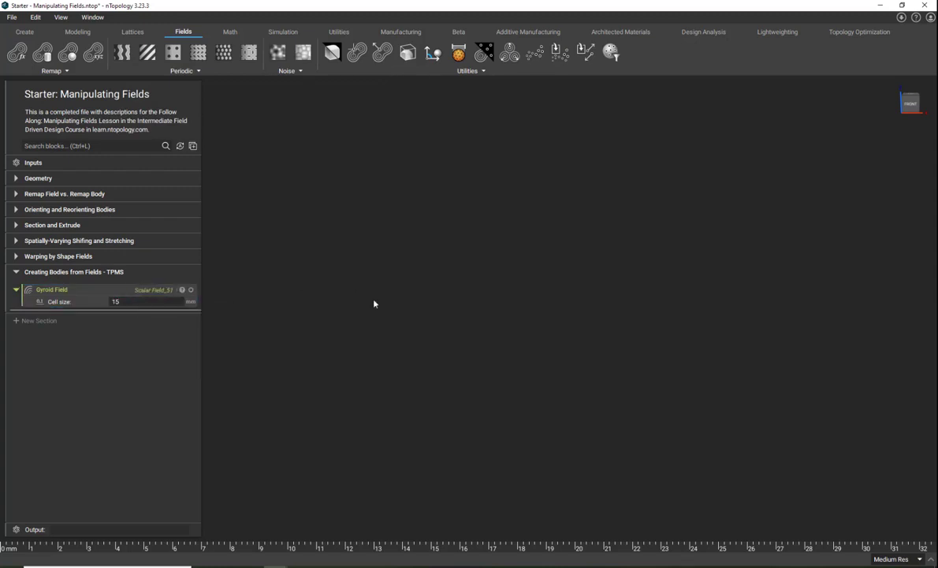
Step: Make the gyroid block a variable named Gyroid Field
right_click(109, 289)
left_click(141, 333)
type("Gyroid Fie")
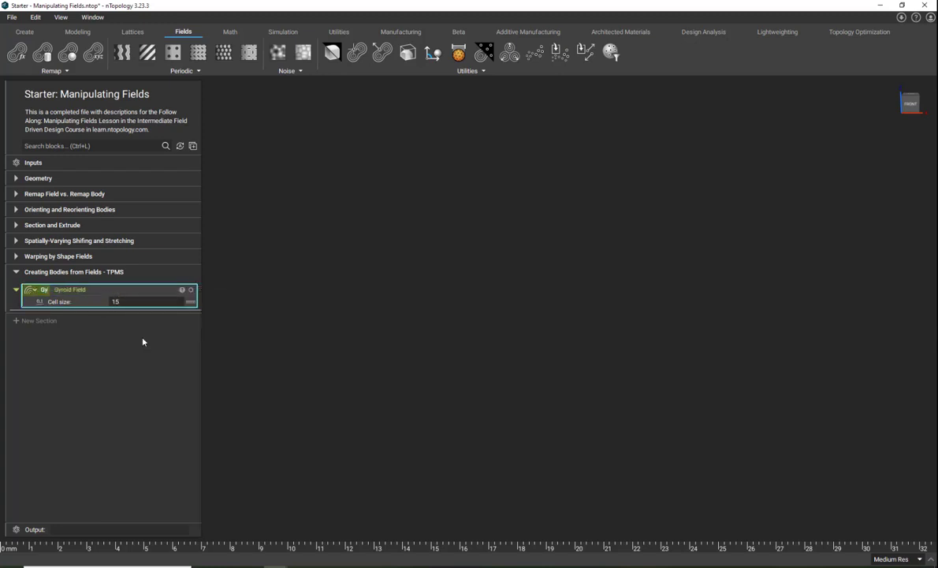
type("ld")
key("Return")
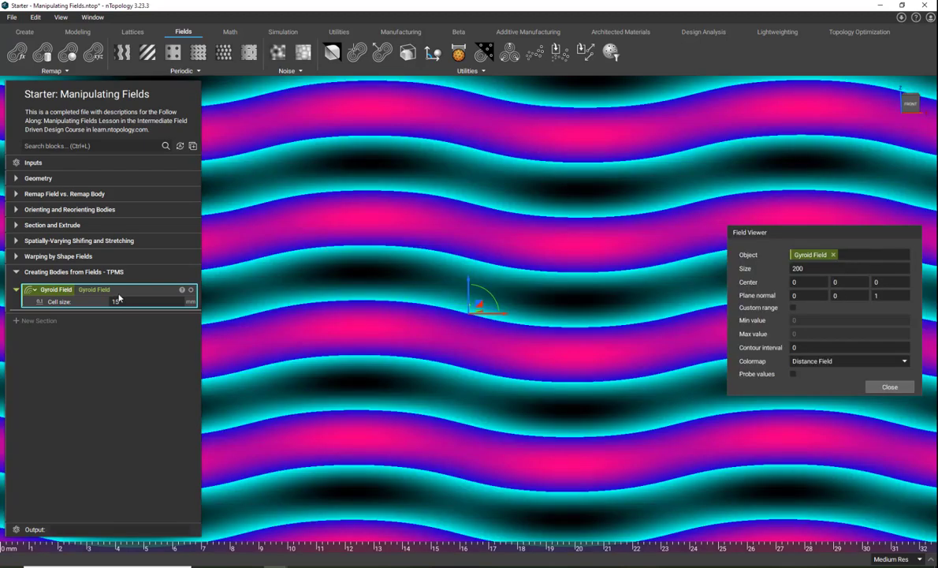
Step: Examine the Gyroid Field from the top in the Field Viewer with value probing turned on
scroll(644, 299, "down", 5)
scroll(644, 300, "down", 3)
right_click_drag(546, 295, 546, 442)
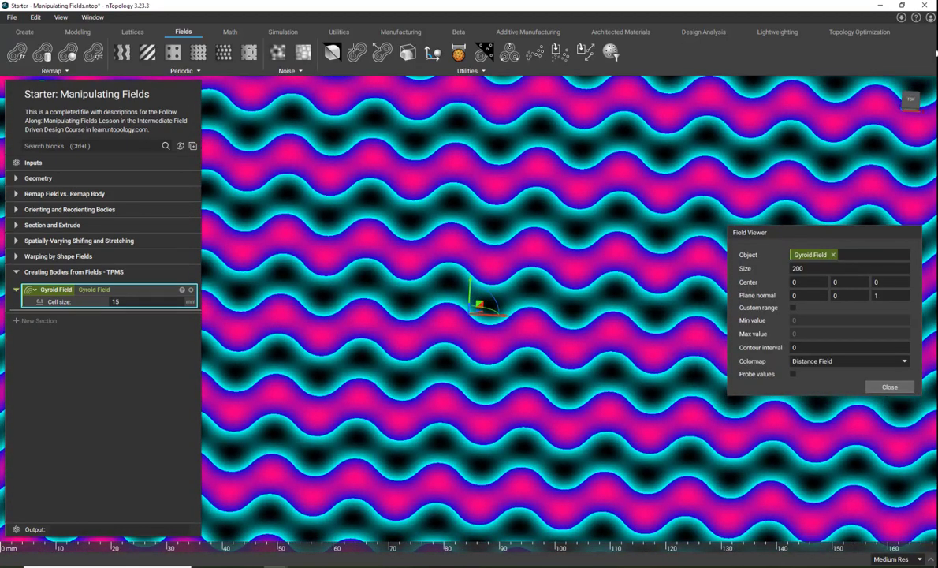
left_click(912, 100)
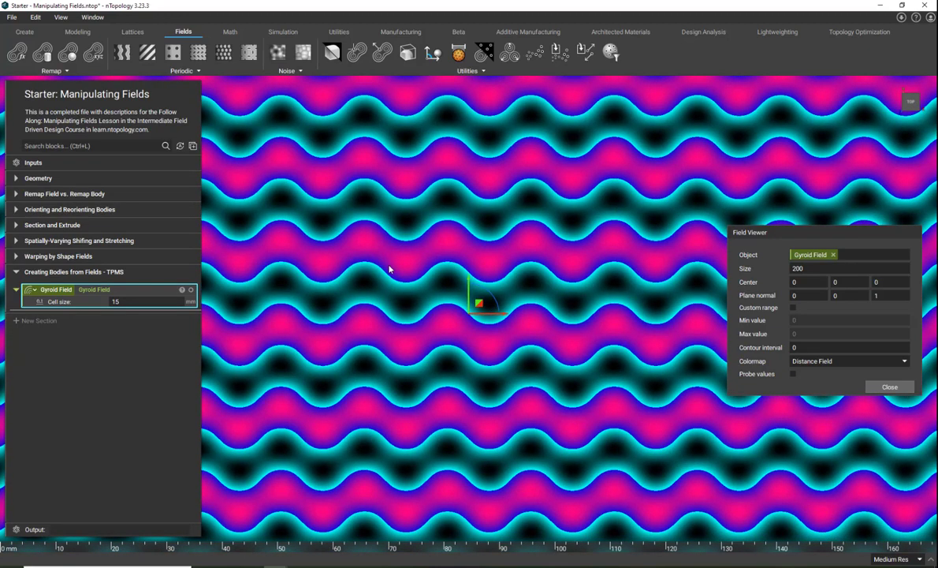
left_click(793, 374)
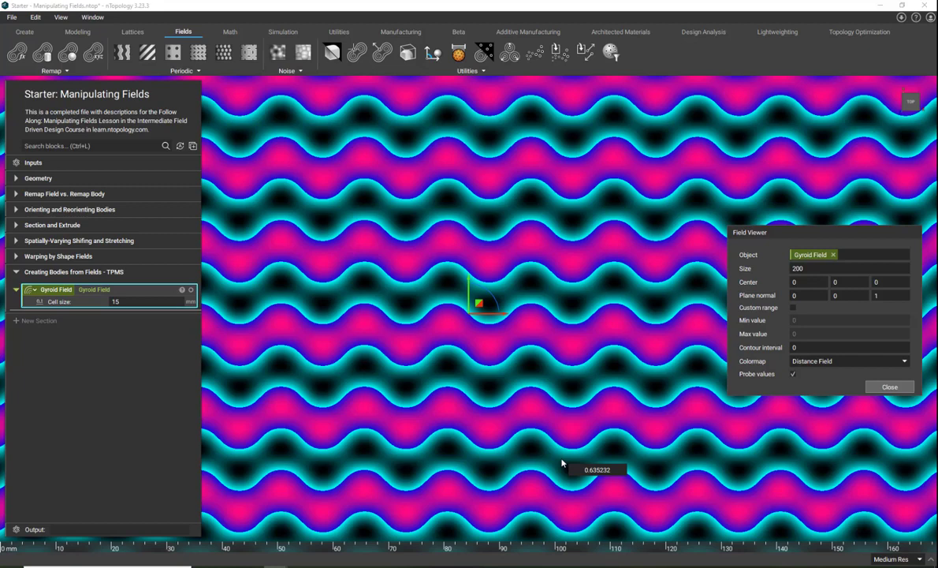
Step: Add a Multiply block with Gyroid Field as Operand A and 1mm as Operand B
left_click(59, 145)
type("mult")
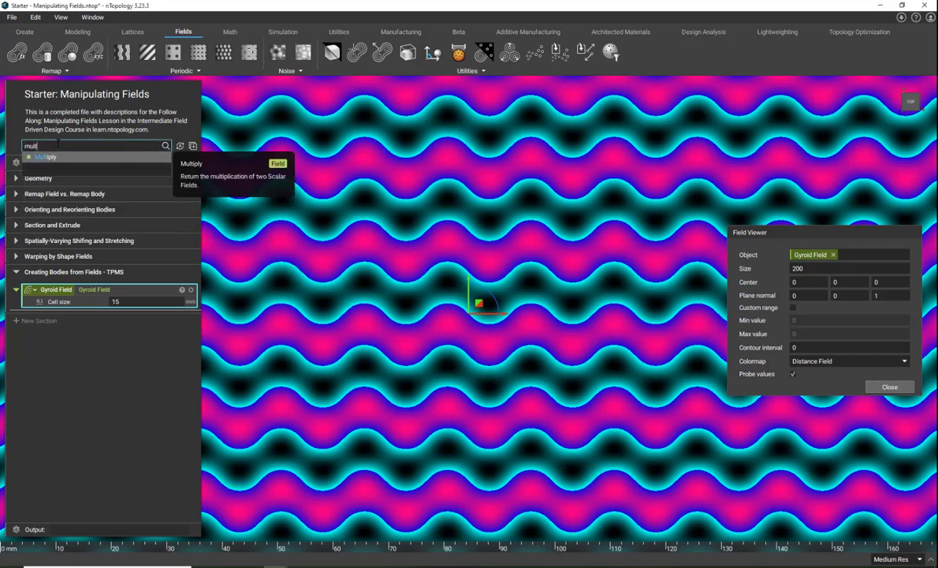
left_click(48, 157)
left_click_drag(77, 295, 126, 332)
left_click(124, 341)
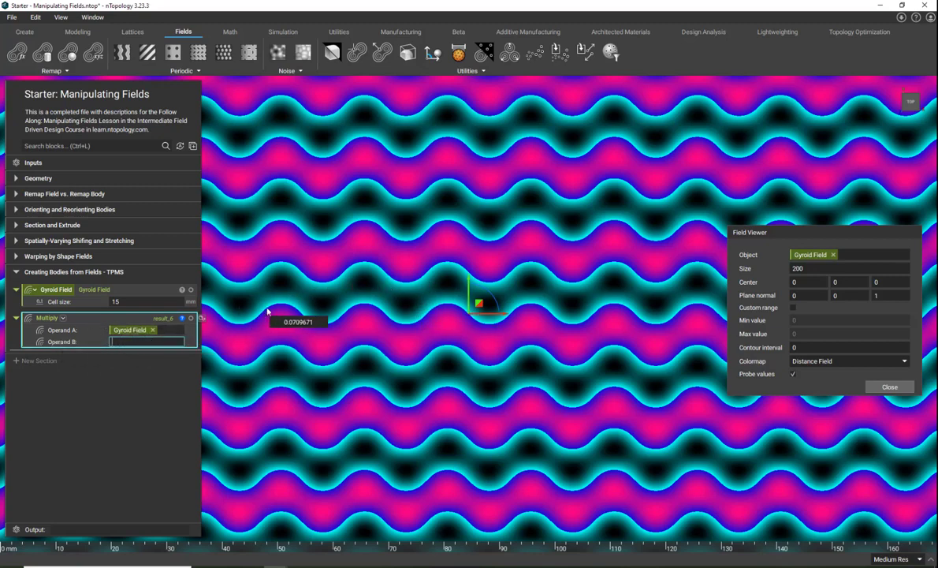
type("1")
key("Return")
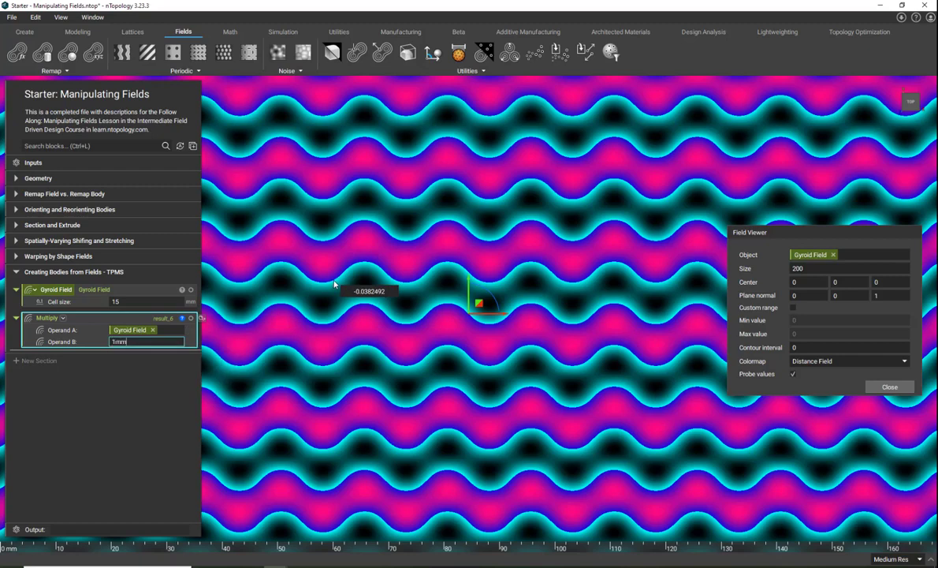
Step: Show the Multiply block's field in the Field Viewer and make the block a variable named Gyroid Field w/ Units
left_click(98, 318)
key("f")
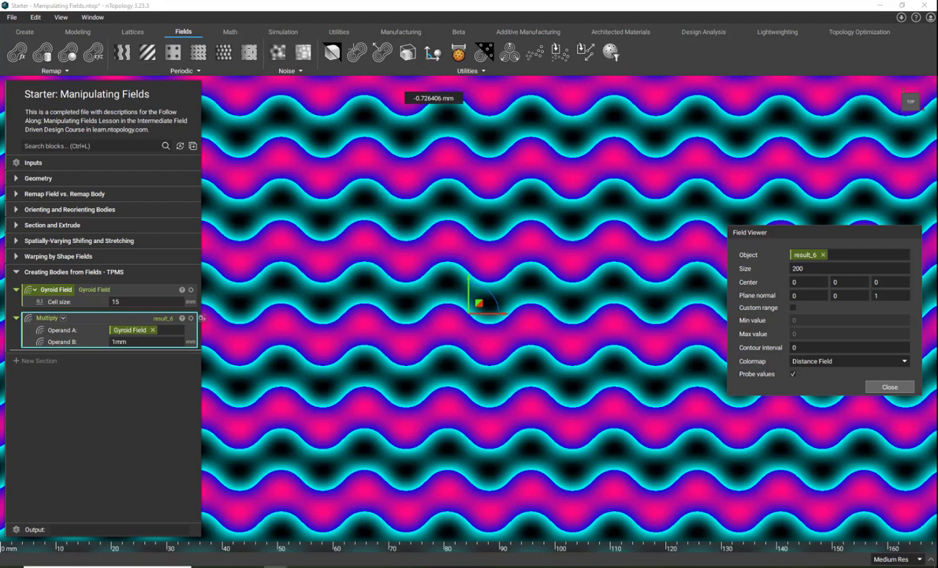
right_click(89, 319)
left_click(119, 366)
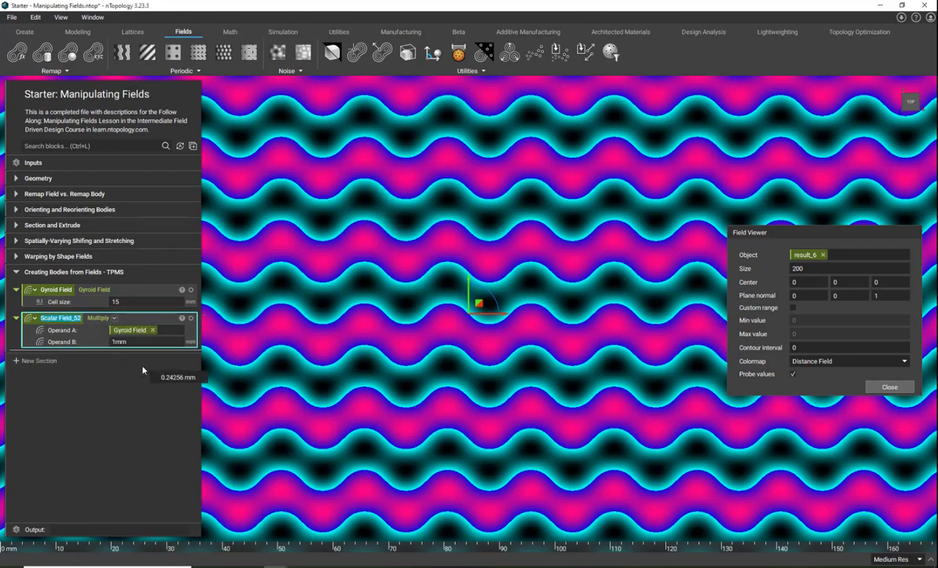
type("Gy")
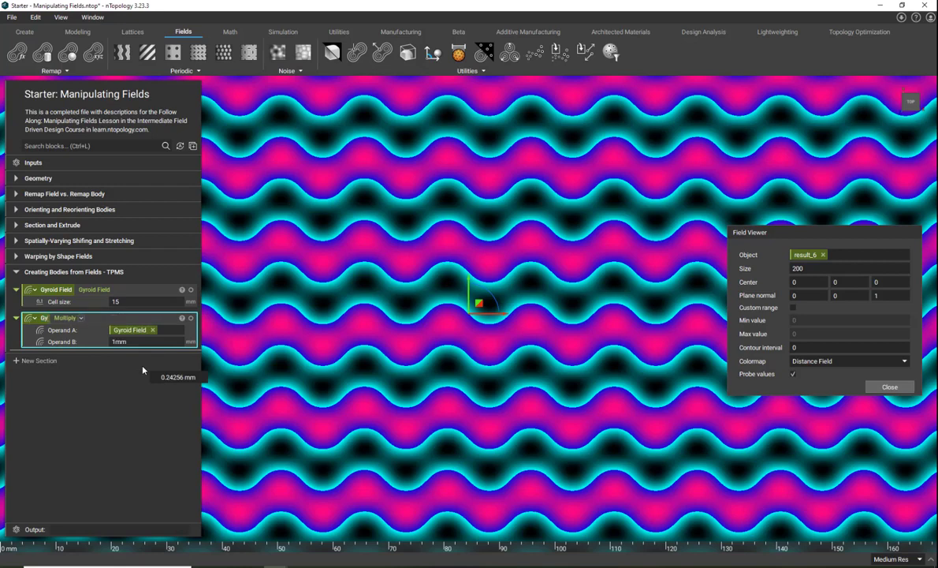
type("roid Field w")
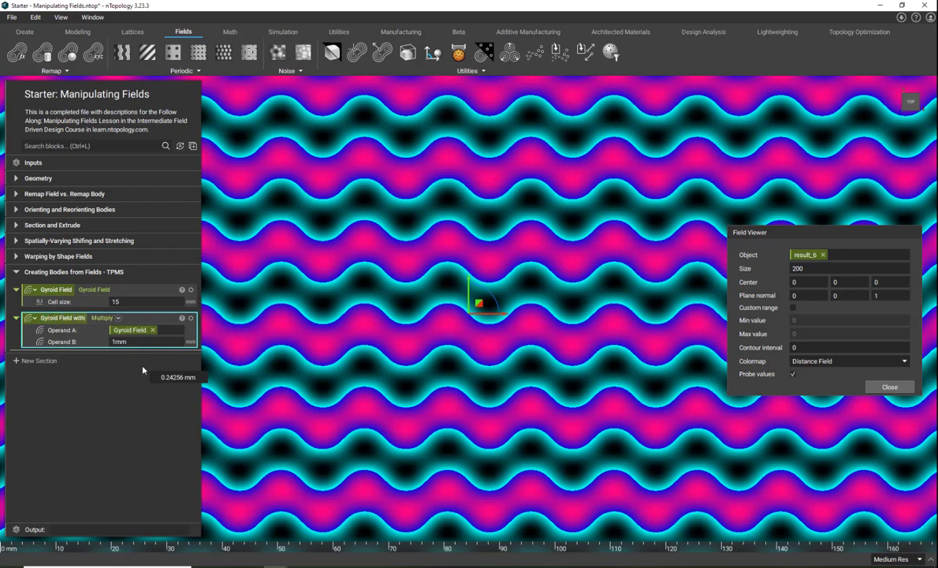
type("/ Units")
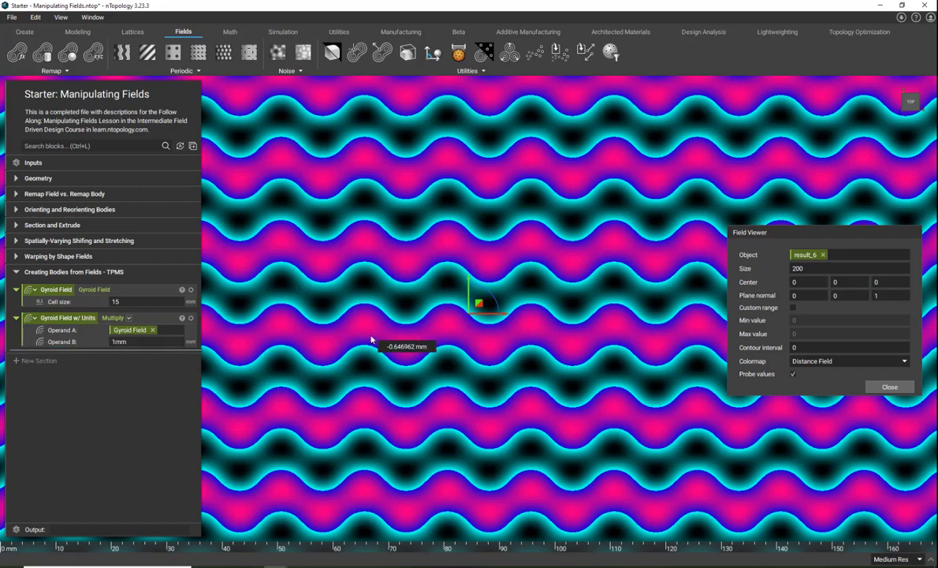
Step: Add a Boolean Intersect block with Gyroid Field w/ Units and Box with Hole as its bodies
left_click(49, 146)
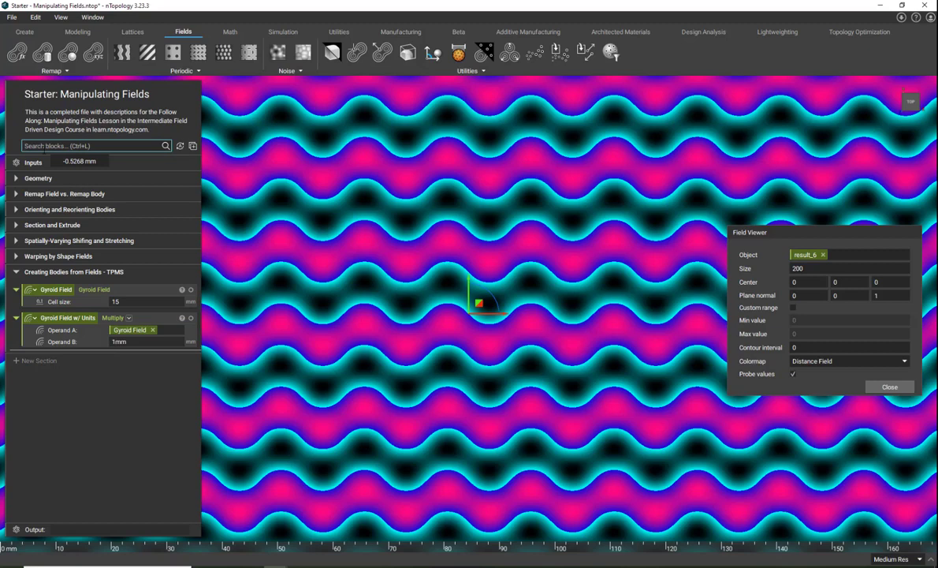
type("boolean")
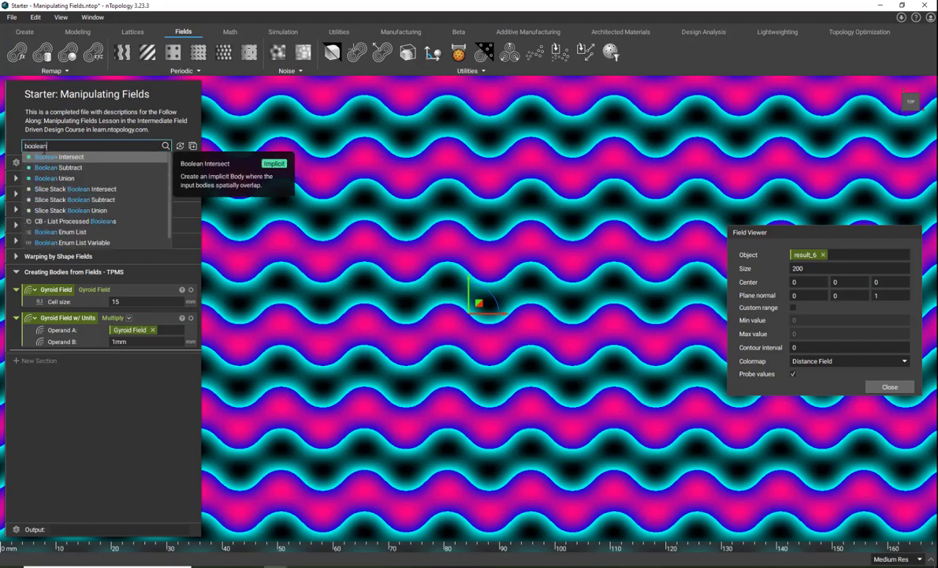
left_click(60, 157)
left_click_drag(67, 317, 150, 405)
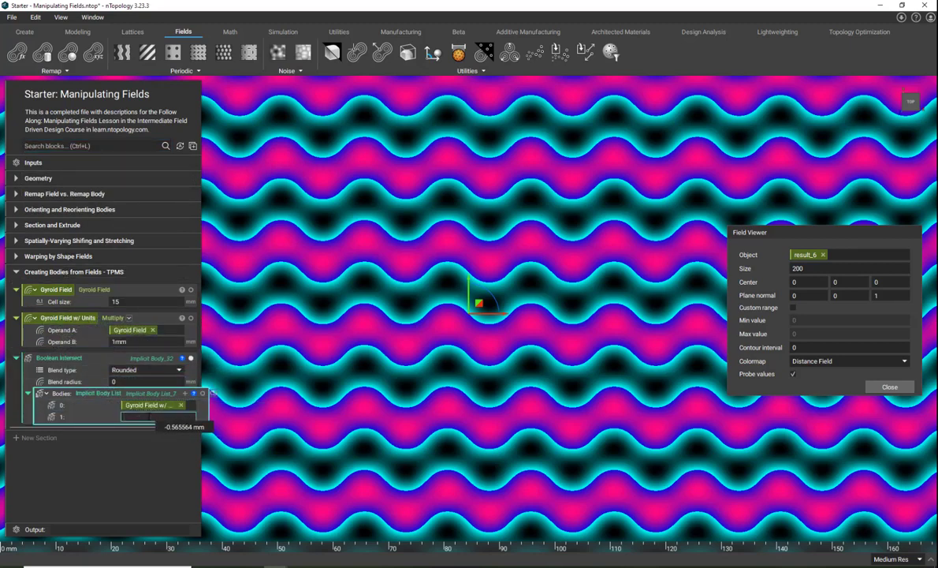
type("box")
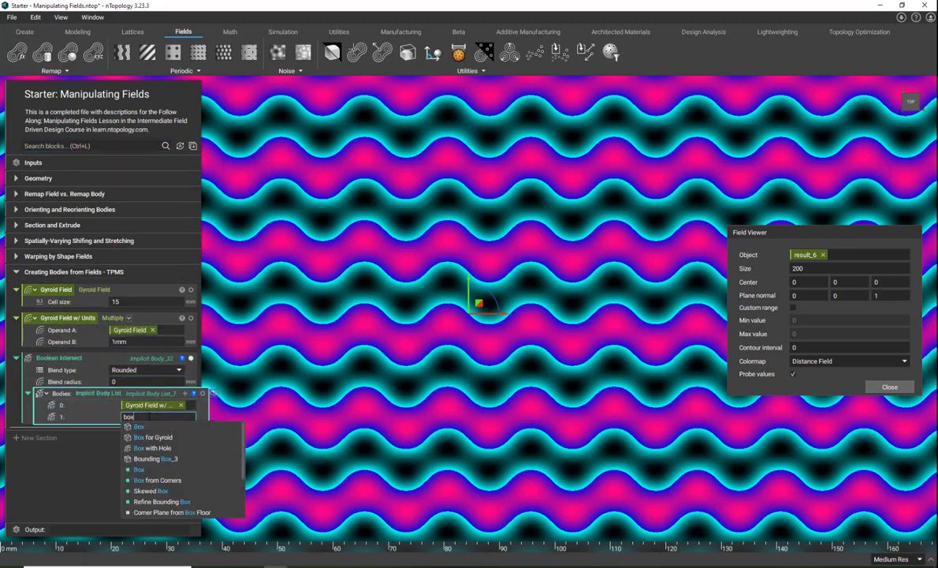
left_click(150, 448)
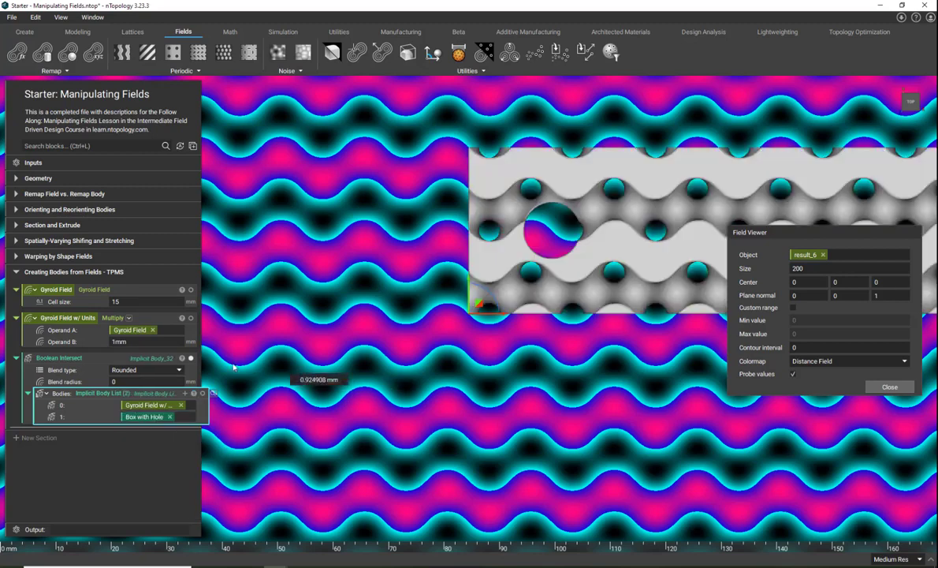
Step: Compare the intersected gyroid body with its field, close the Field Viewer and inspect the body from several angles
left_click(157, 362)
middle_click_drag(508, 290, 312, 299)
scroll(312, 299, "down", 1)
scroll(312, 302, "down", 1)
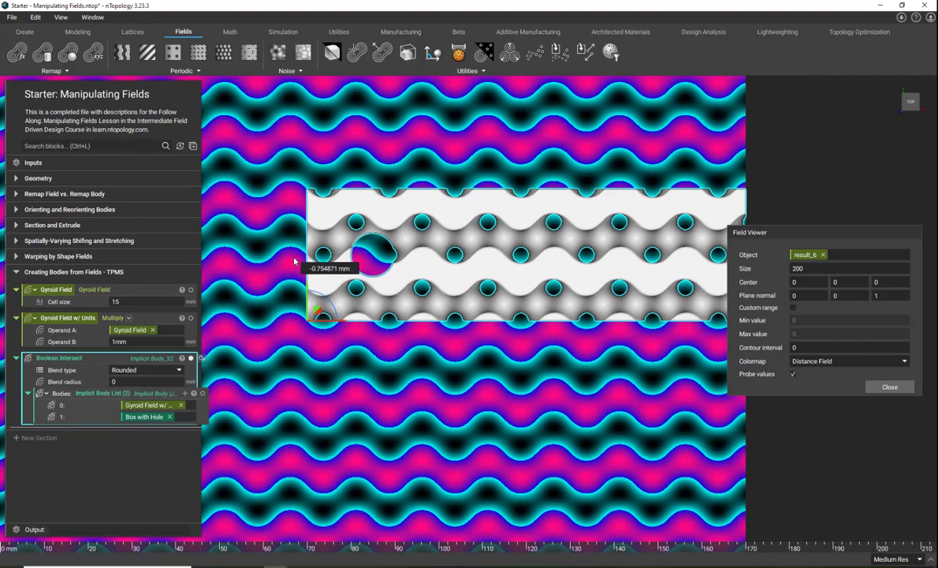
right_click_drag(348, 241, 358, 325)
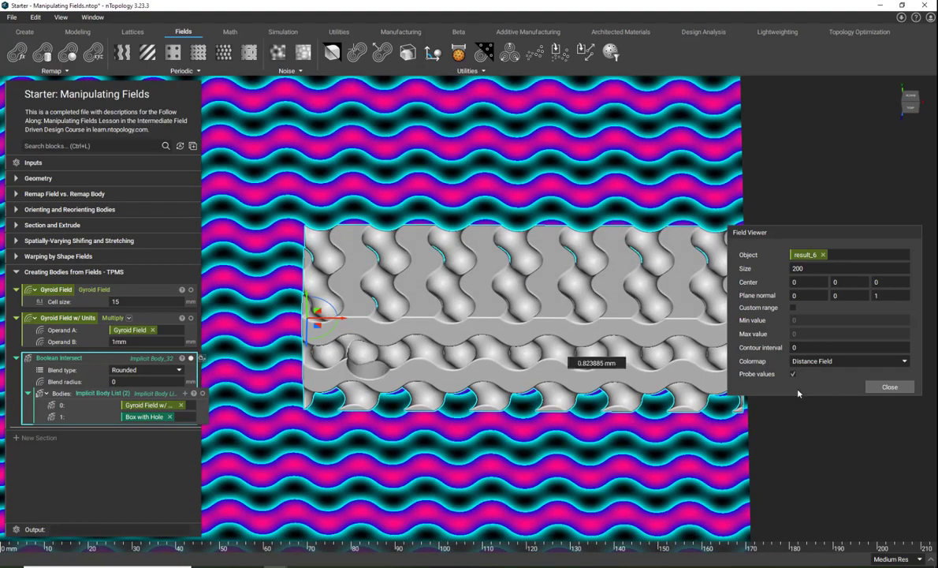
left_click(889, 386)
right_click_drag(699, 242, 840, 146)
right_click_drag(601, 305, 566, 285)
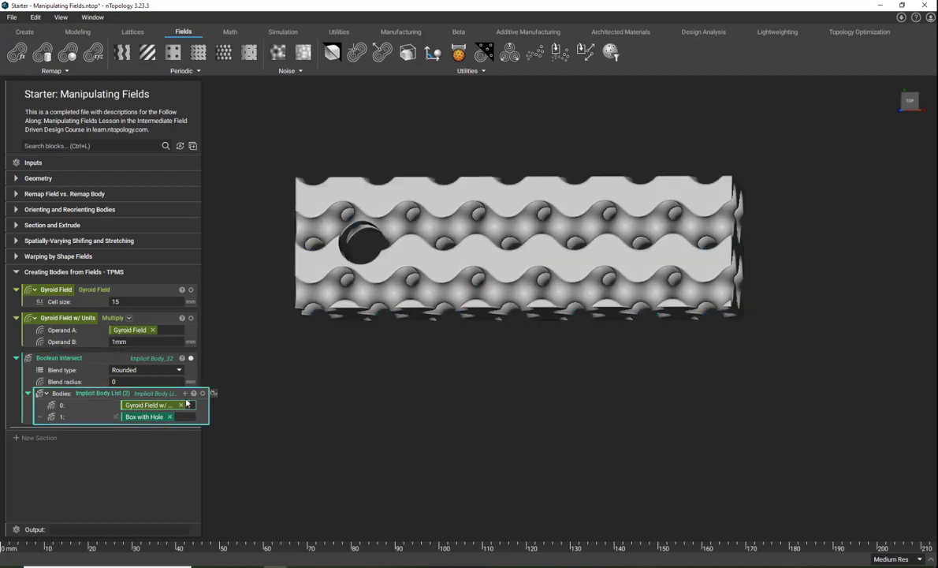
Step: Use the negative property of Gyroid Field w/ Units as the first intersected body and view the variable's field from the top
type(".")
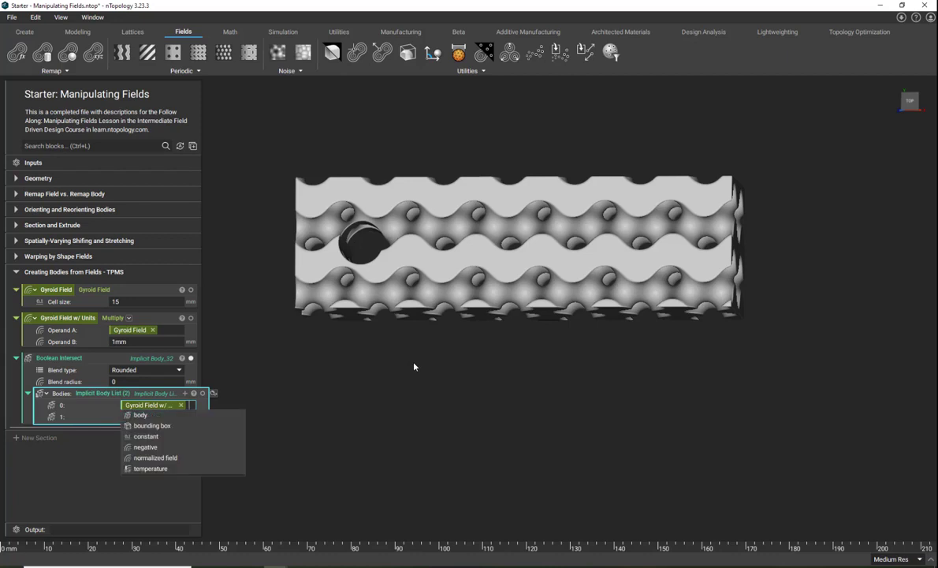
left_click(151, 450)
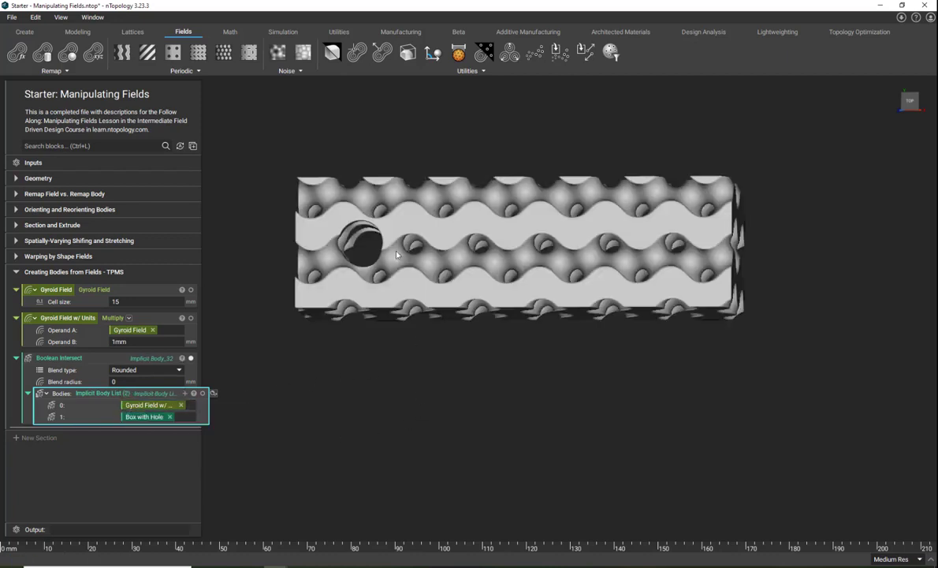
left_click(168, 321)
key("f")
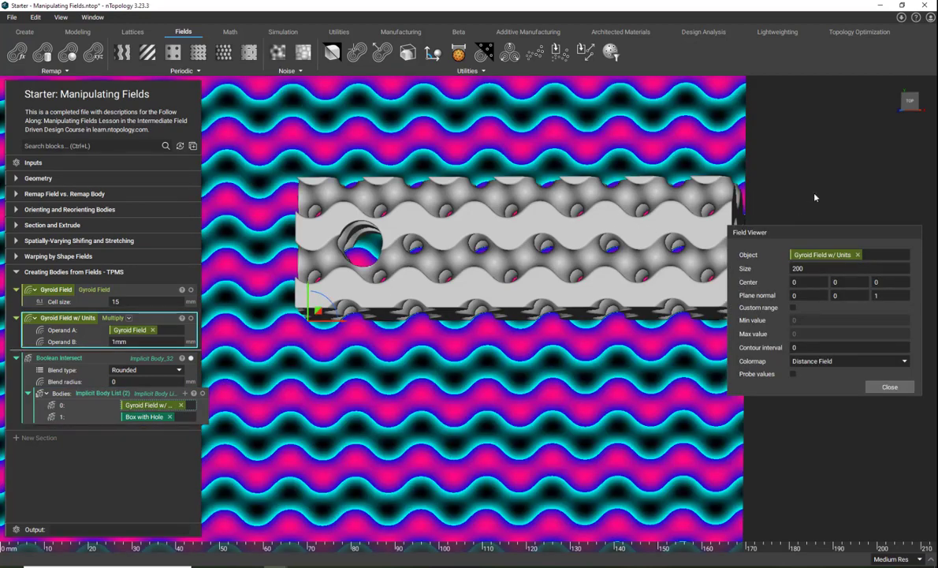
left_click(911, 100)
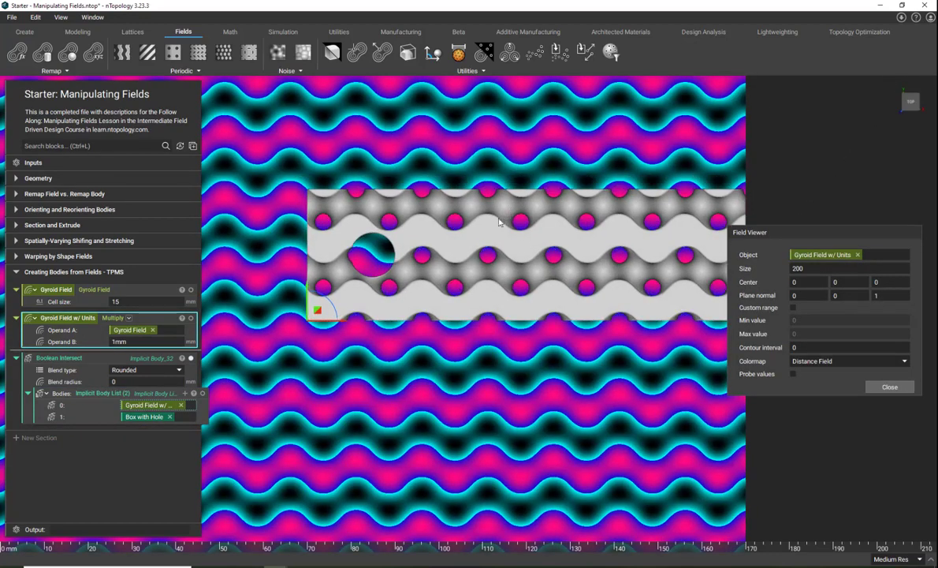